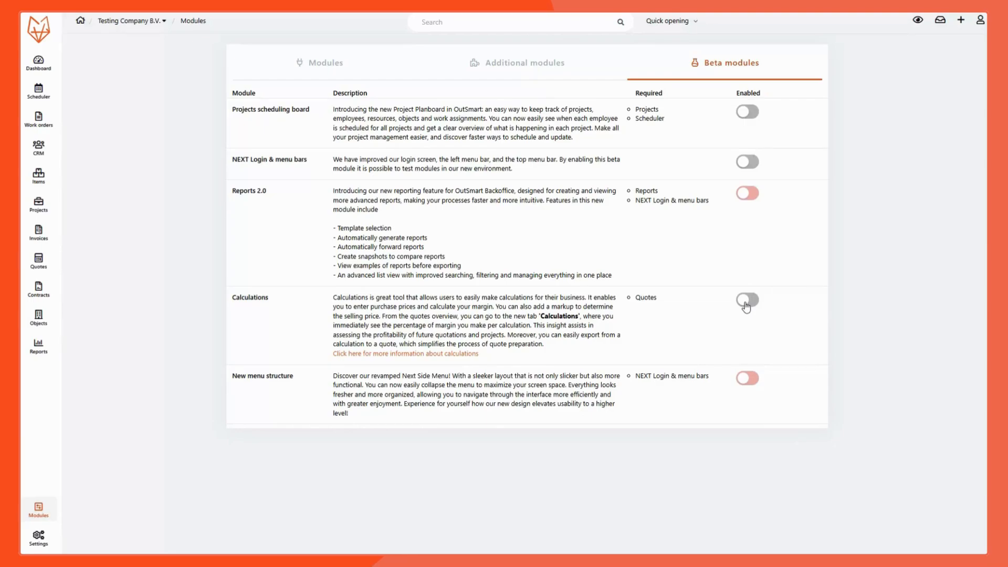
# Enable the Calculations beta module, agree to the beta terms and dismiss the activation confirmation.
pyautogui.click(746, 302)
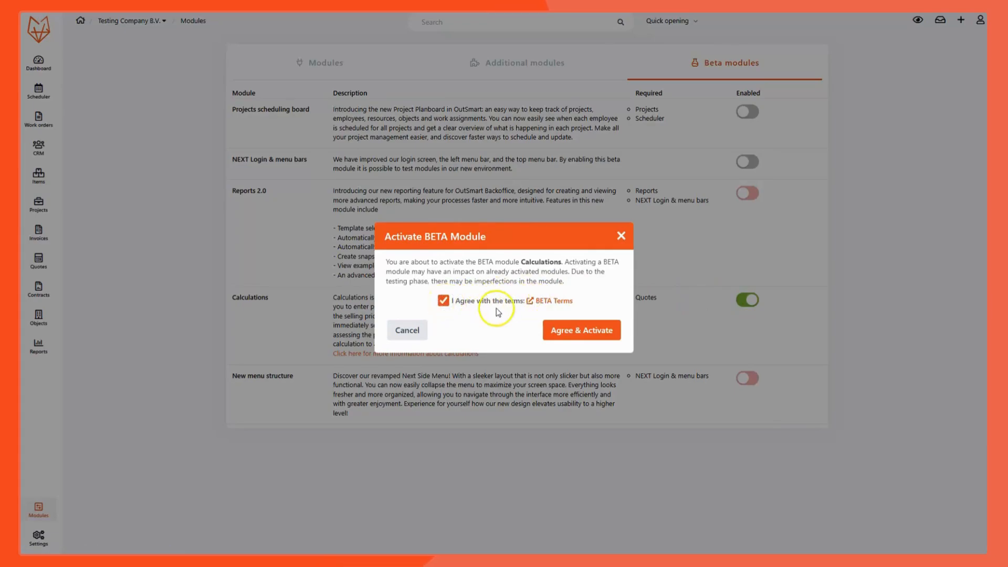
pyautogui.click(584, 335)
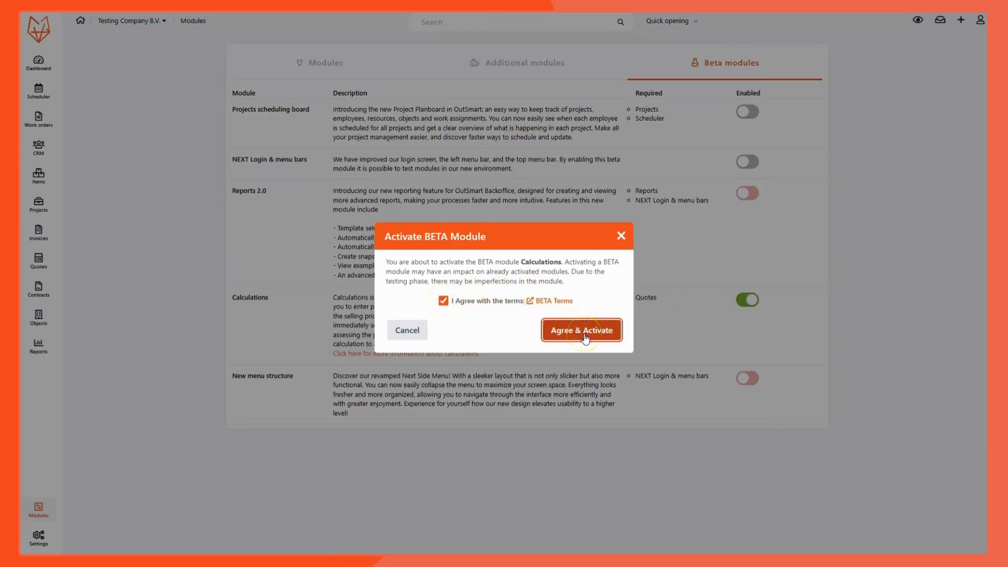
pyautogui.click(585, 337)
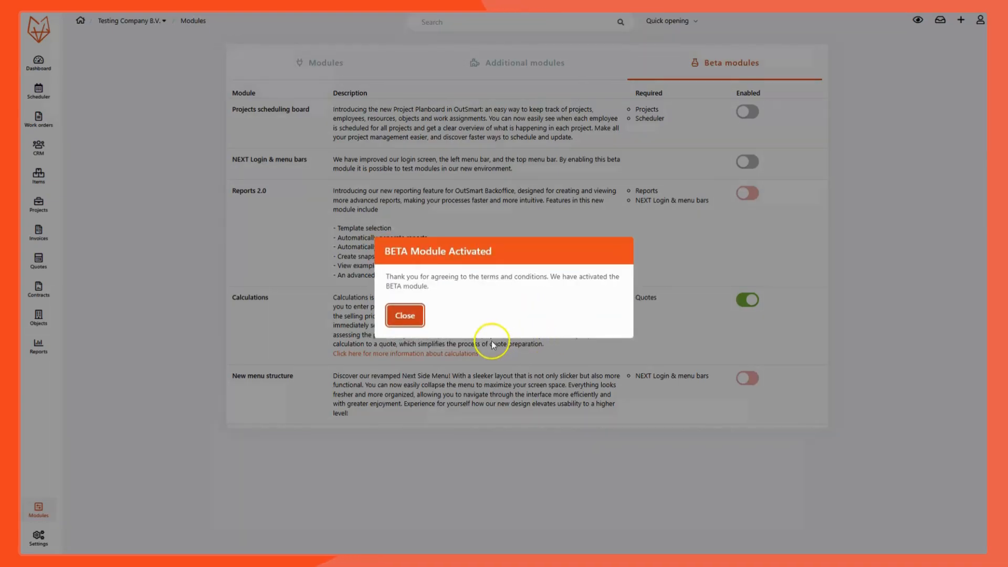
pyautogui.click(404, 317)
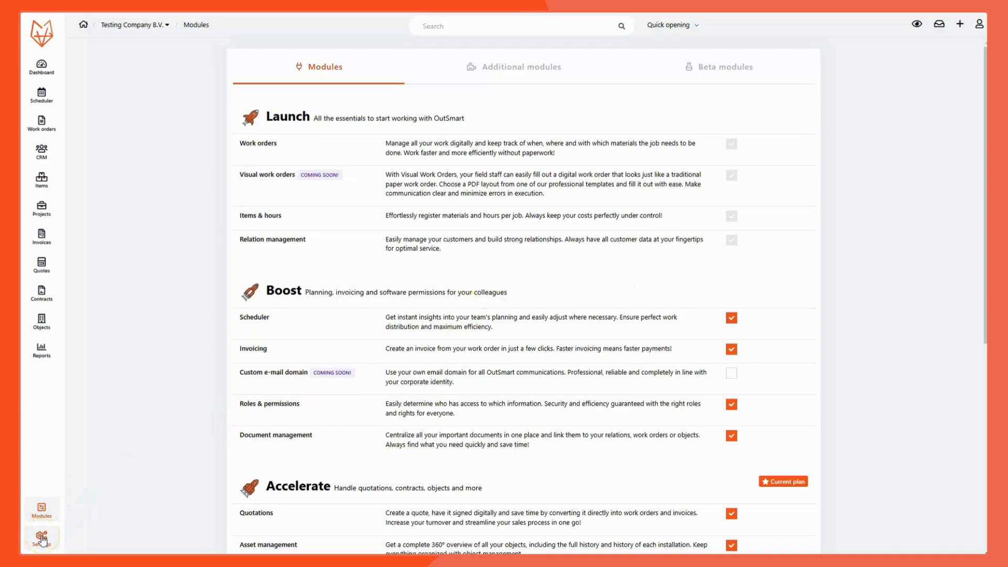
# Search all settings for "Calcu" and open the Calculation settings.
pyautogui.click(42, 538)
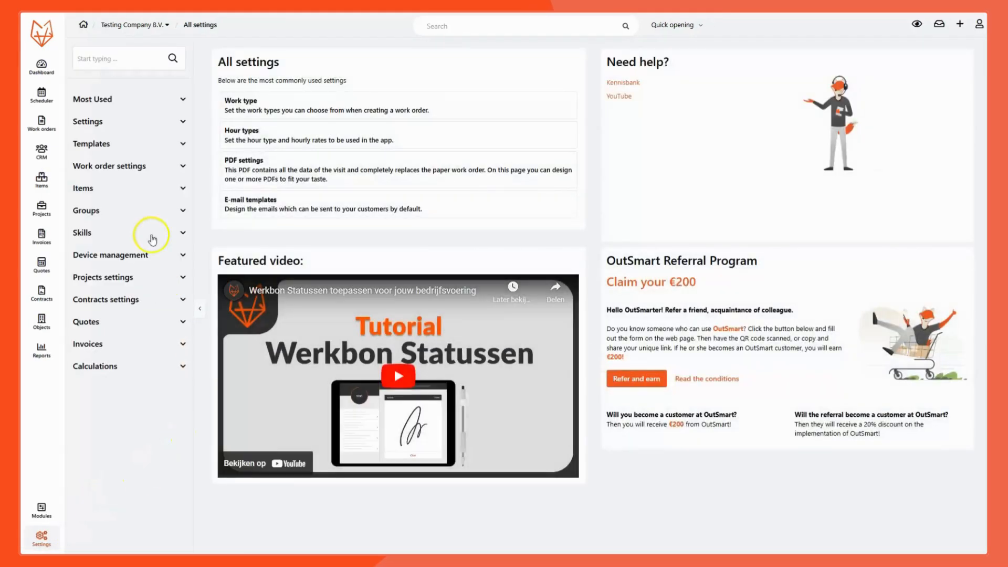
pyautogui.click(104, 60)
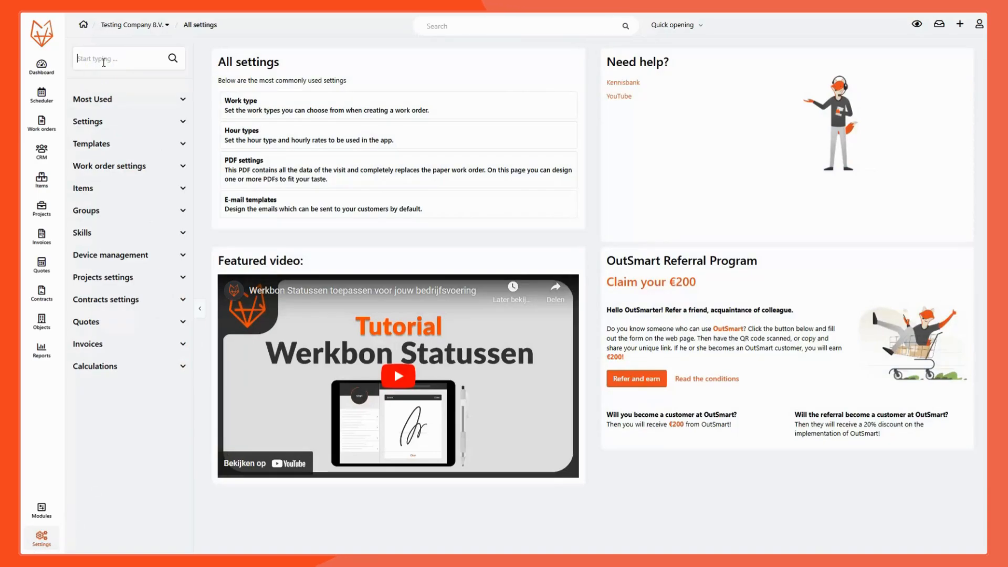
pyautogui.write('Calcu')
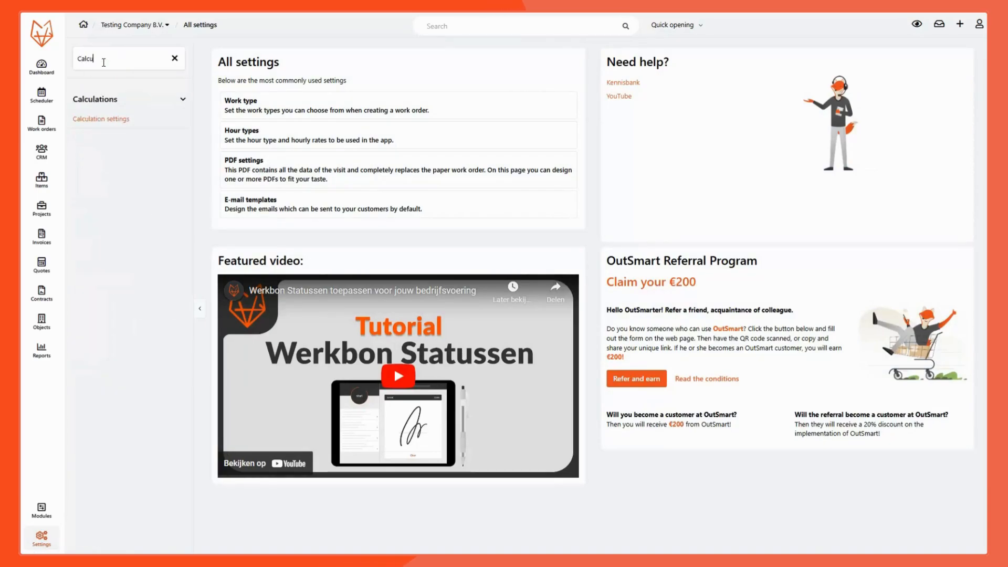
pyautogui.click(97, 124)
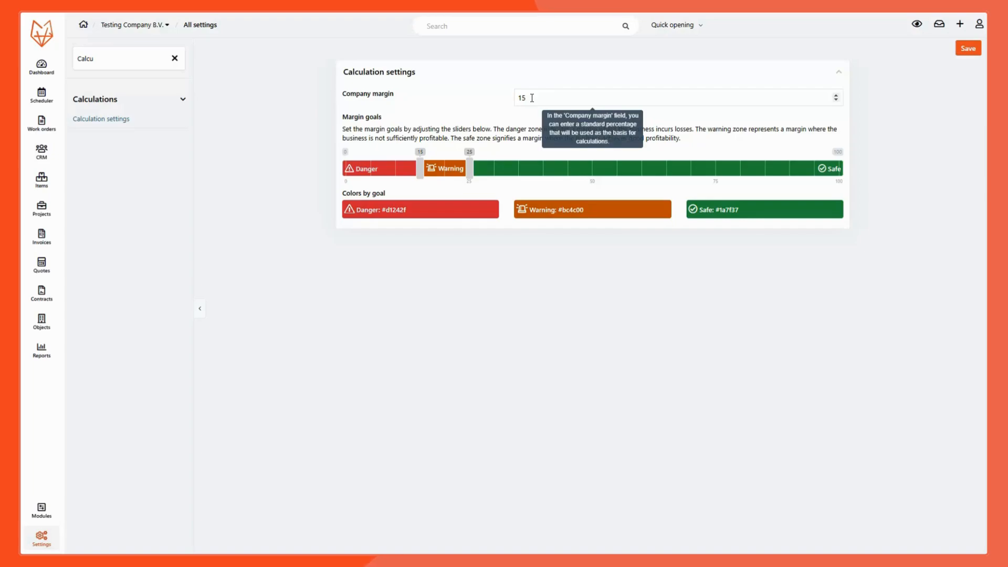
# Set the company margin to 10 in the calculation settings.
pyautogui.click(532, 98)
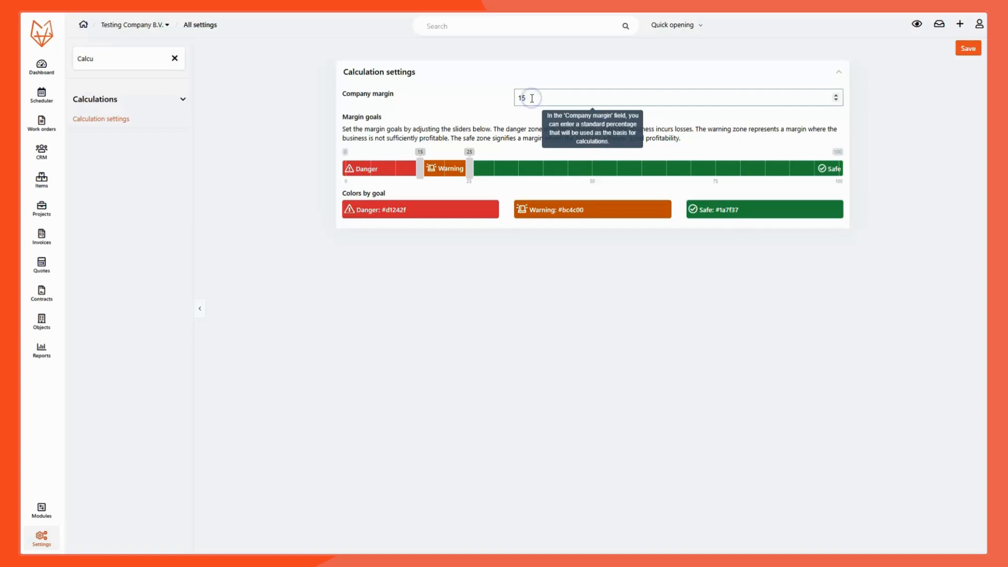
pyautogui.scroll(-2, 532, 99)
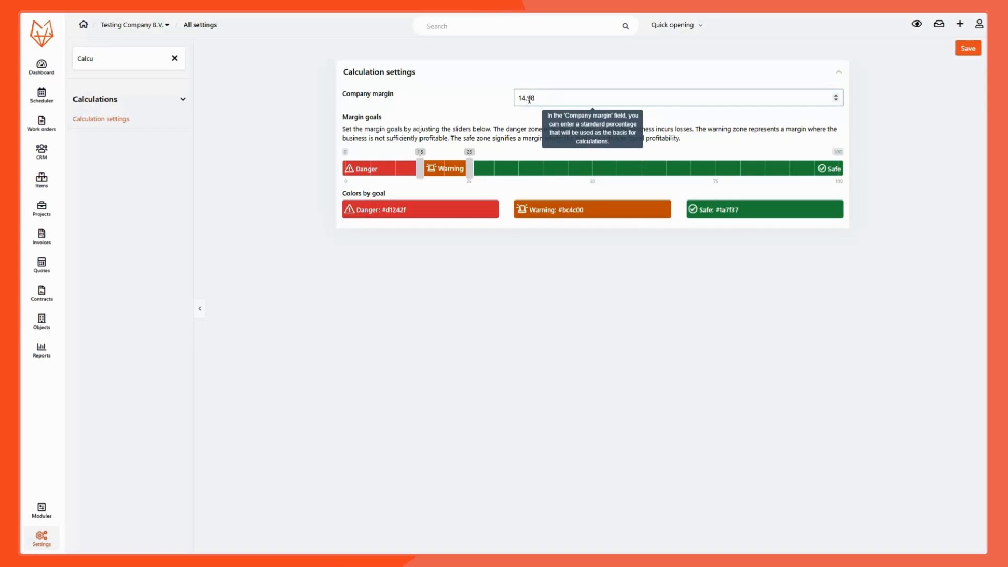
pyautogui.click(518, 97)
pyautogui.press('BackSpace')
pyautogui.press('BackSpace')
pyautogui.press('BackSpace')
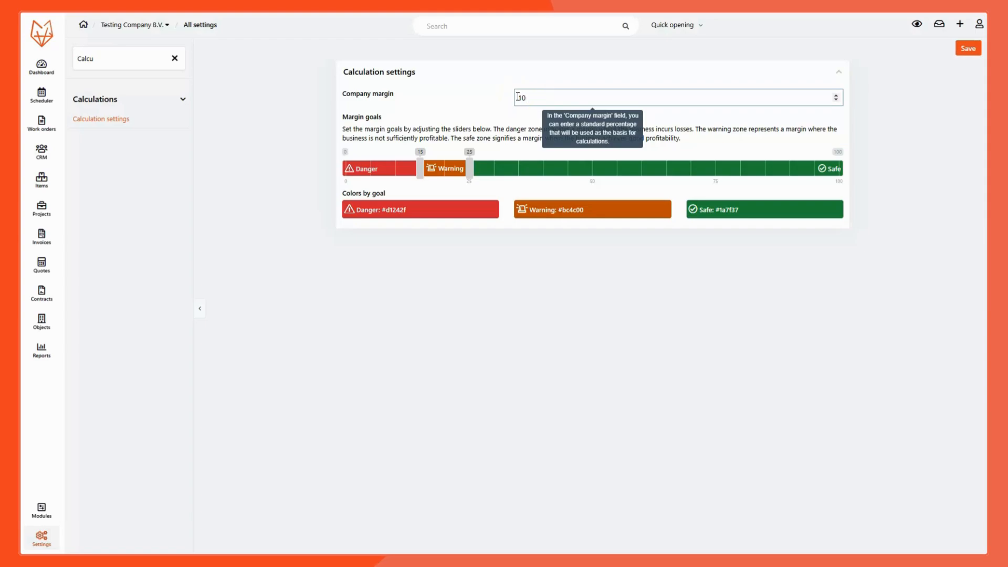
pyautogui.click(498, 131)
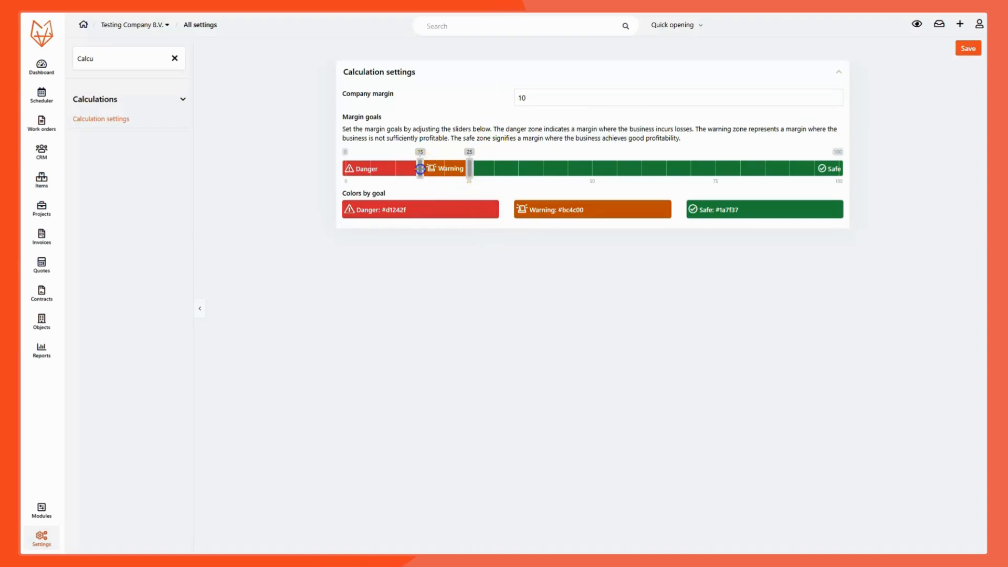
# Set the margin goals so the warning zone runs from 10 to 30, and save the calculation settings.
pyautogui.moveTo(420, 169); pyautogui.dragTo(394, 169)
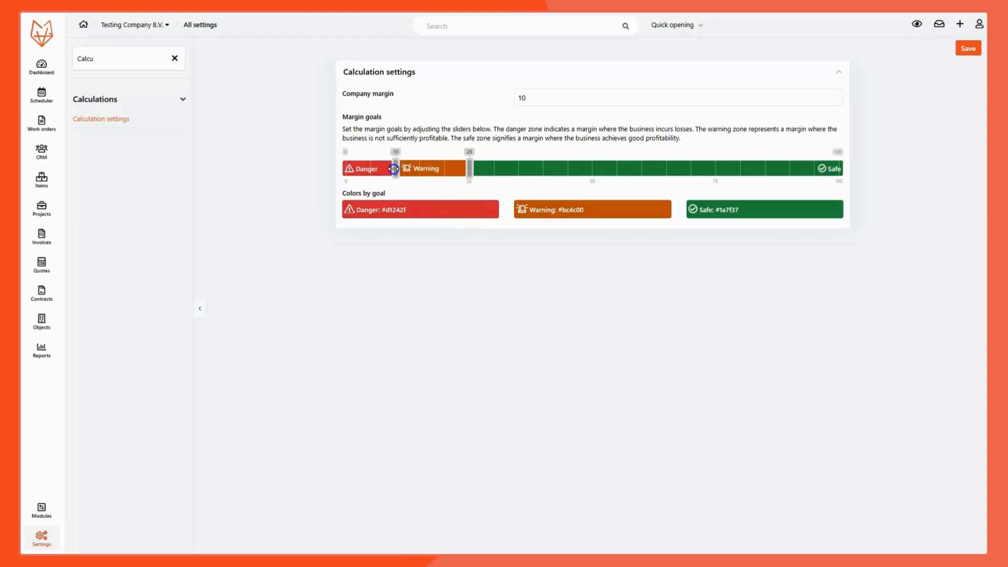
pyautogui.moveTo(469, 169); pyautogui.dragTo(498, 164)
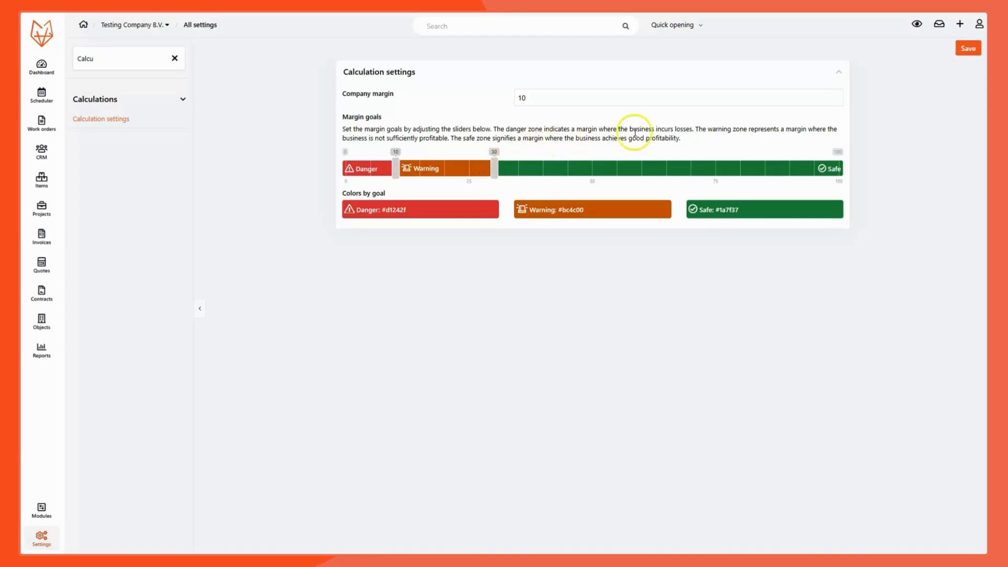
pyautogui.click(966, 49)
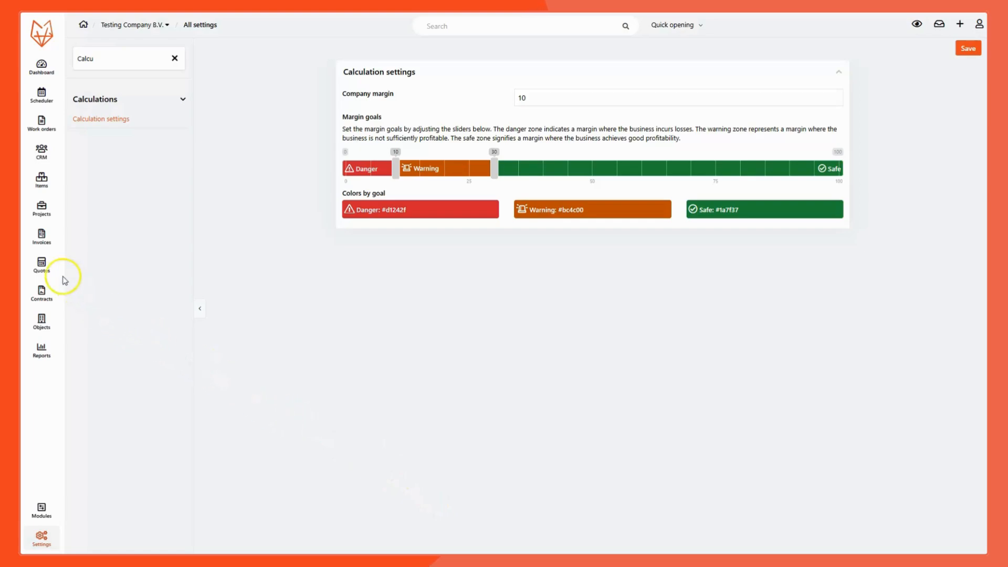
# Open the Calculations overview within Quotes and start a new calculation.
pyautogui.click(42, 265)
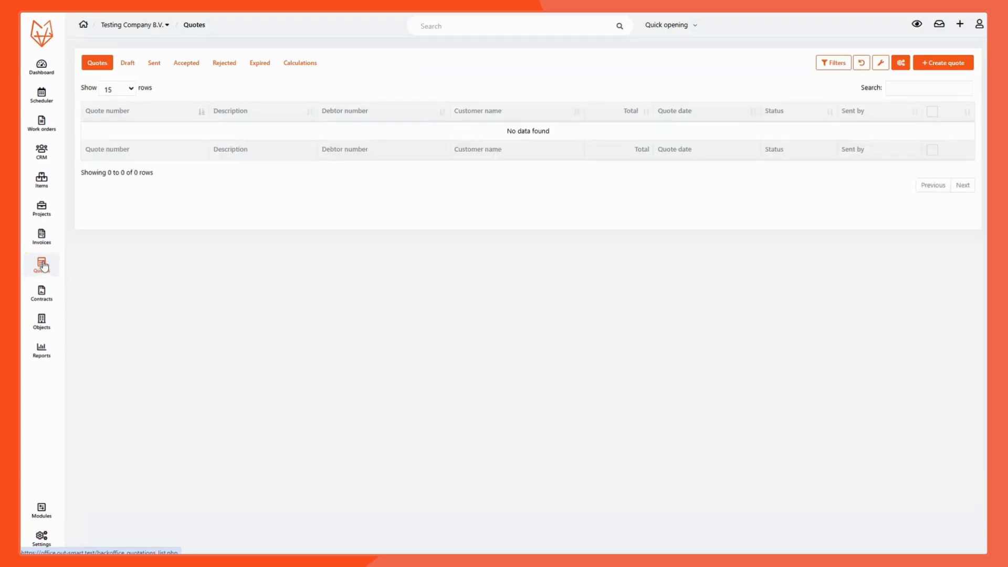
pyautogui.click(302, 64)
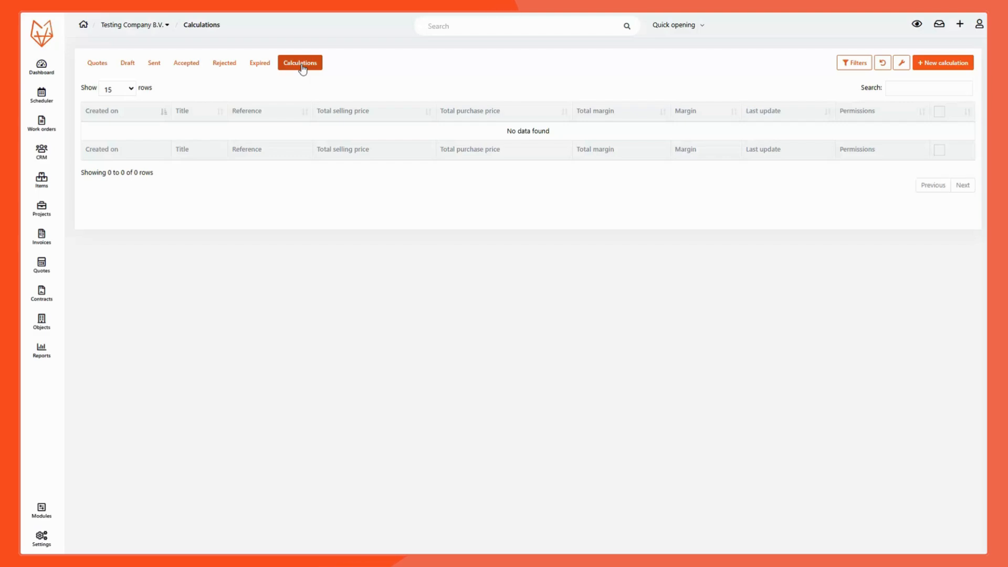
pyautogui.click(302, 65)
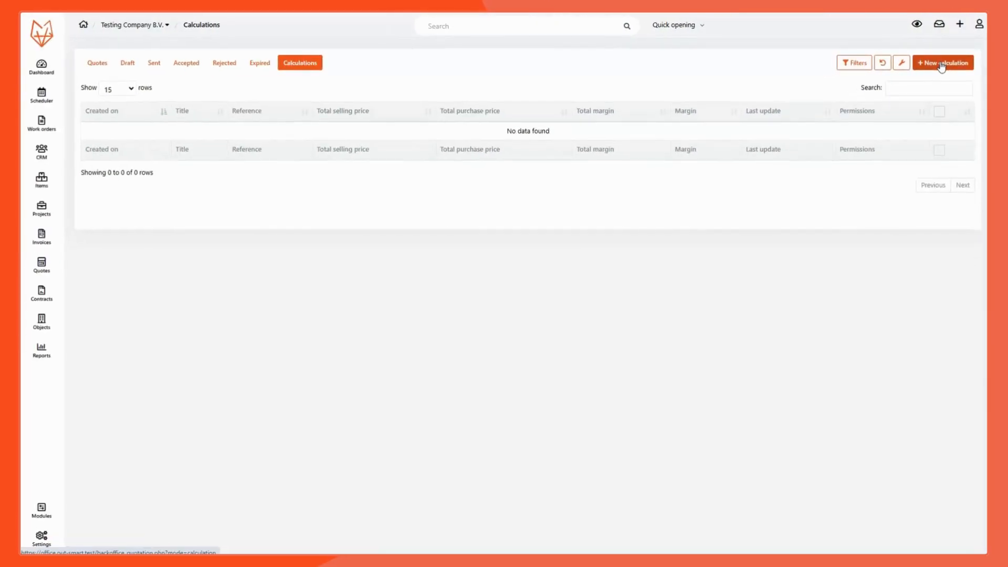
pyautogui.click(826, 154)
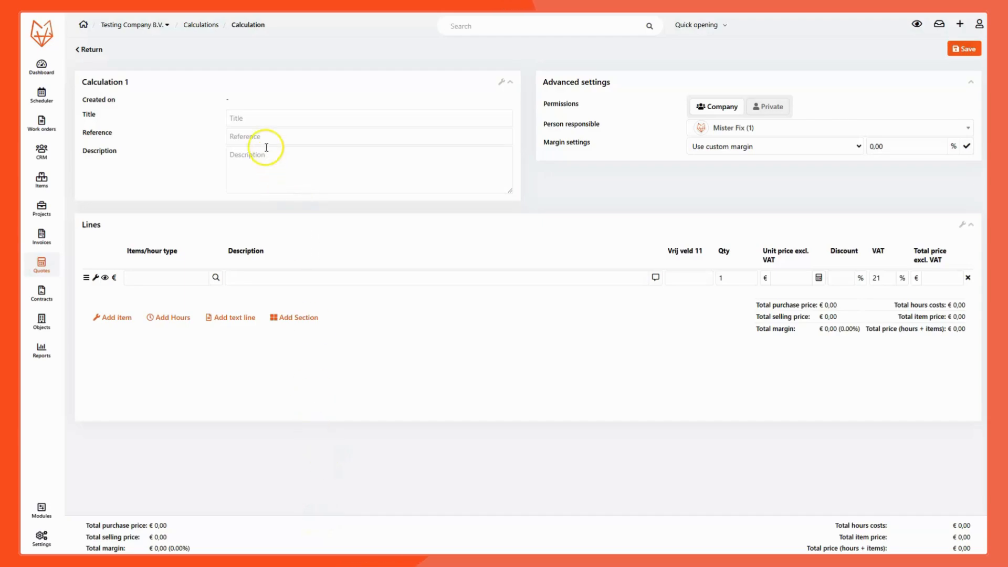
# Enter the title "Swimming Pool" and the reference "POOLXS" for the new calculation.
pyautogui.click(252, 121)
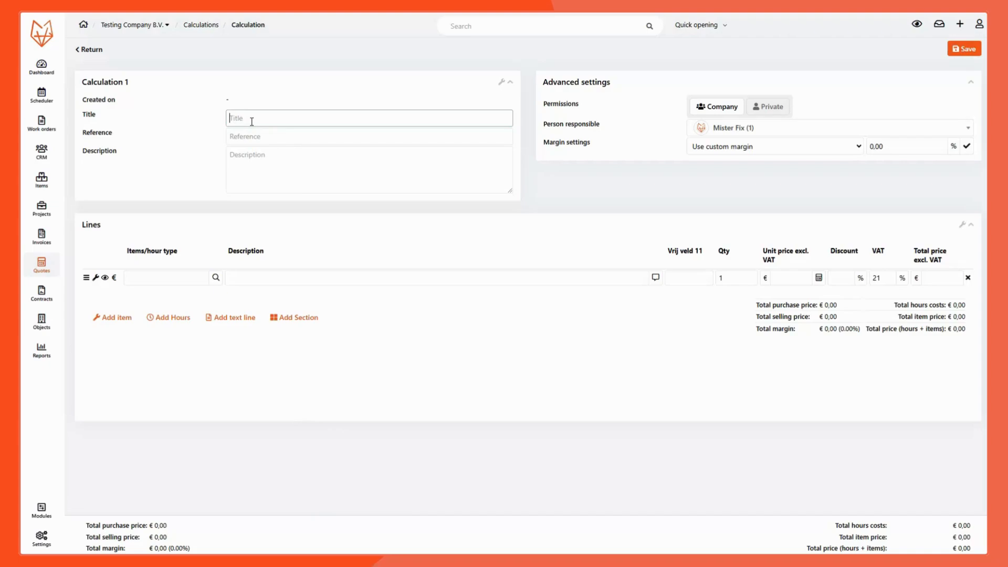
pyautogui.write('Swimming Po')
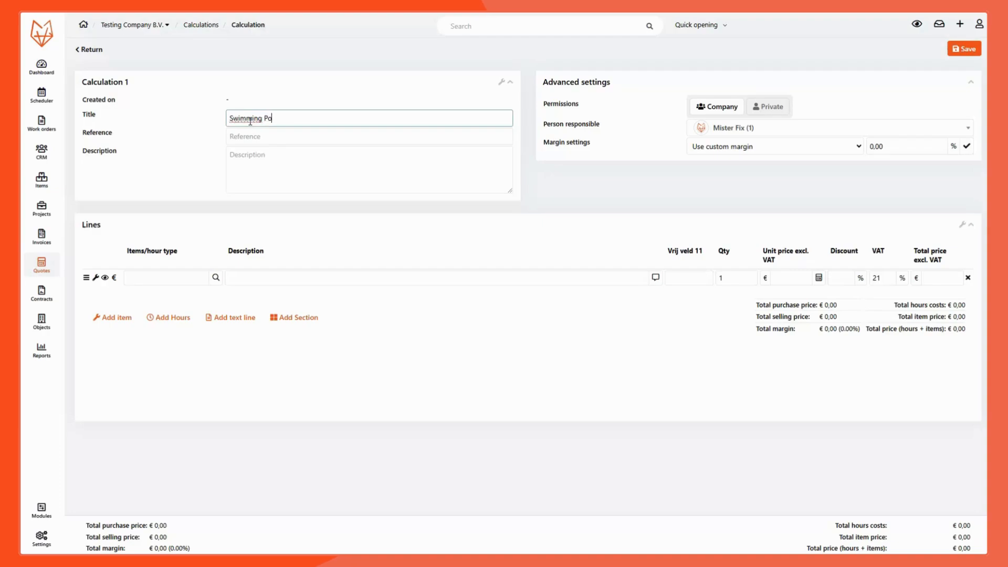
pyautogui.write('ol')
pyautogui.press('Tab')
pyautogui.write('POOL')
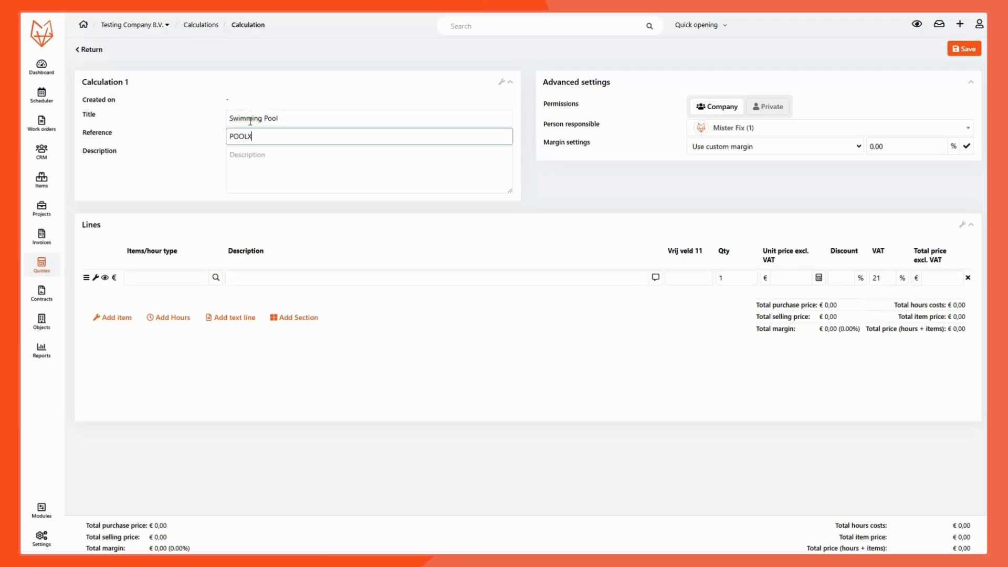
# Enter the calculation's description "This calculation provides the basics of a CS Swimming Pool.".
pyautogui.click(248, 155)
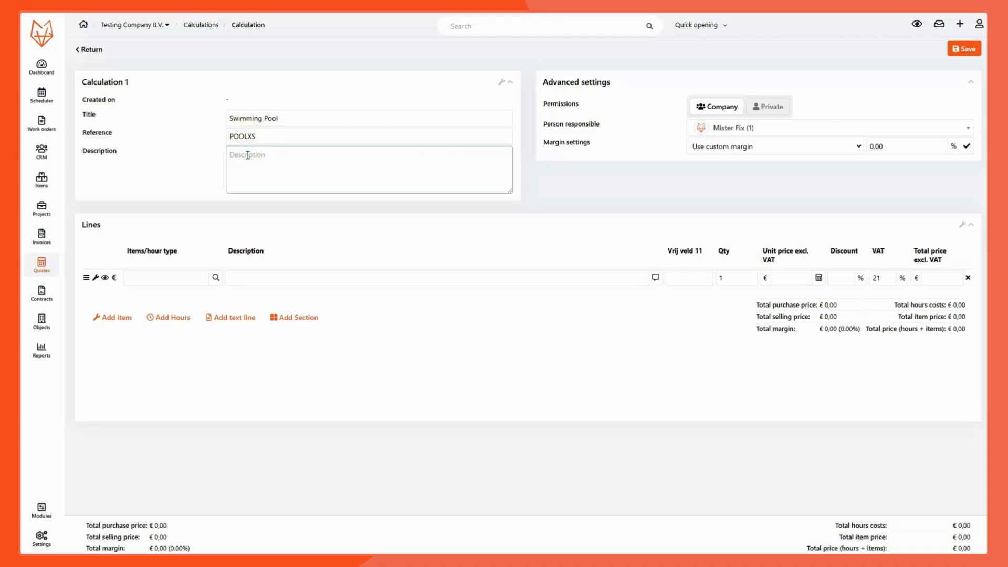
pyautogui.write('This calc')
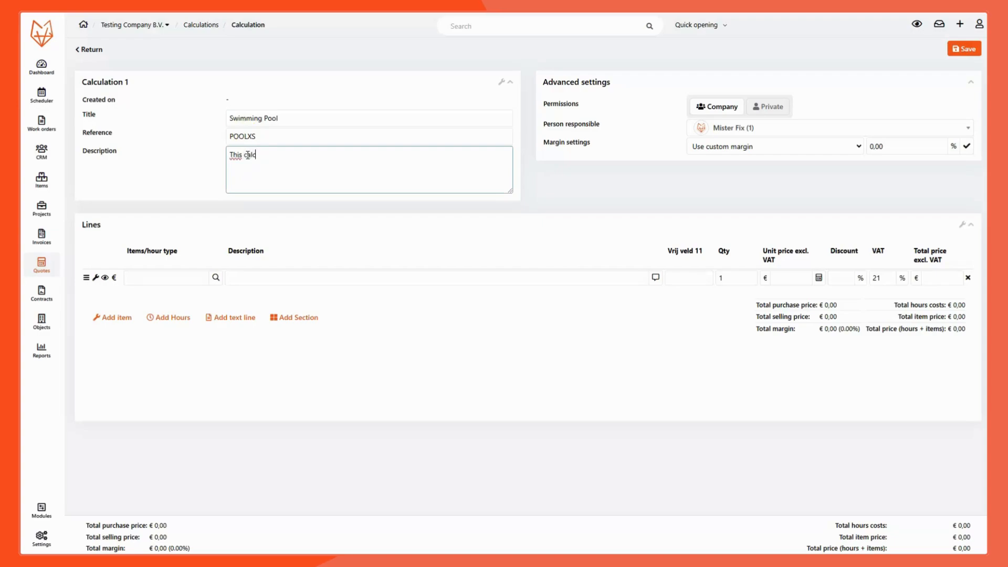
pyautogui.write('ulation provides the basics of a C')
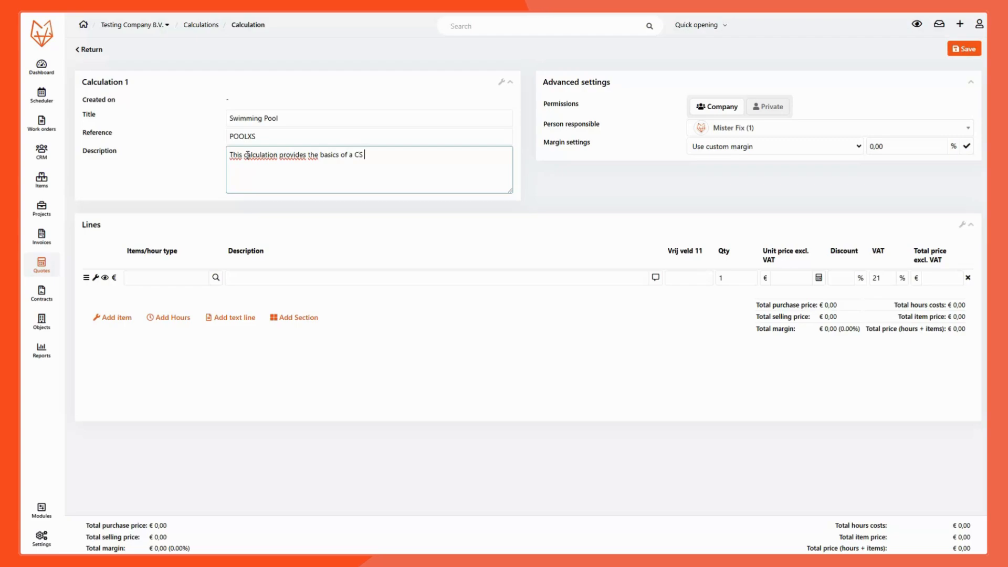
pyautogui.write('Swimming P')
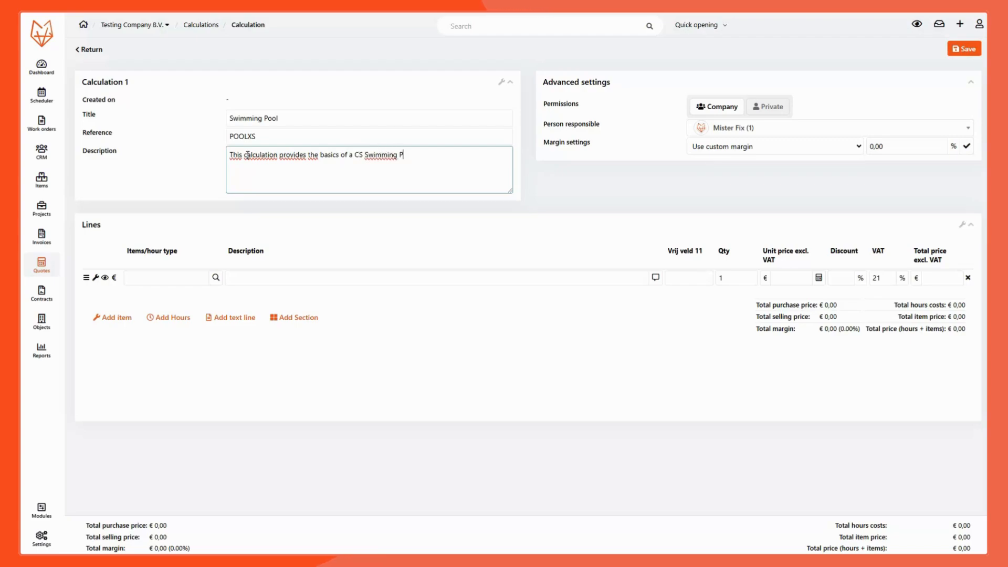
pyautogui.write('ool.')
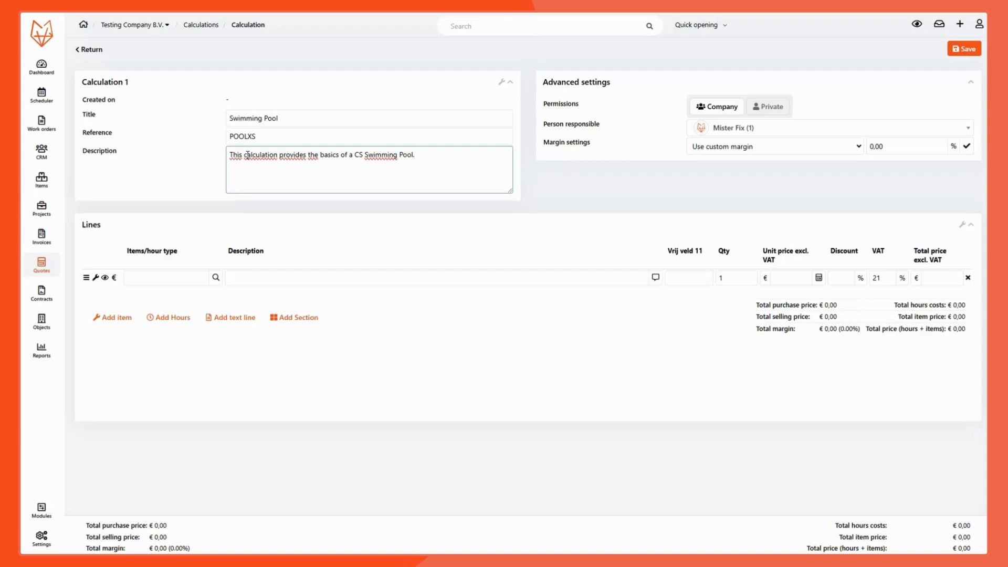
pyautogui.click(245, 164)
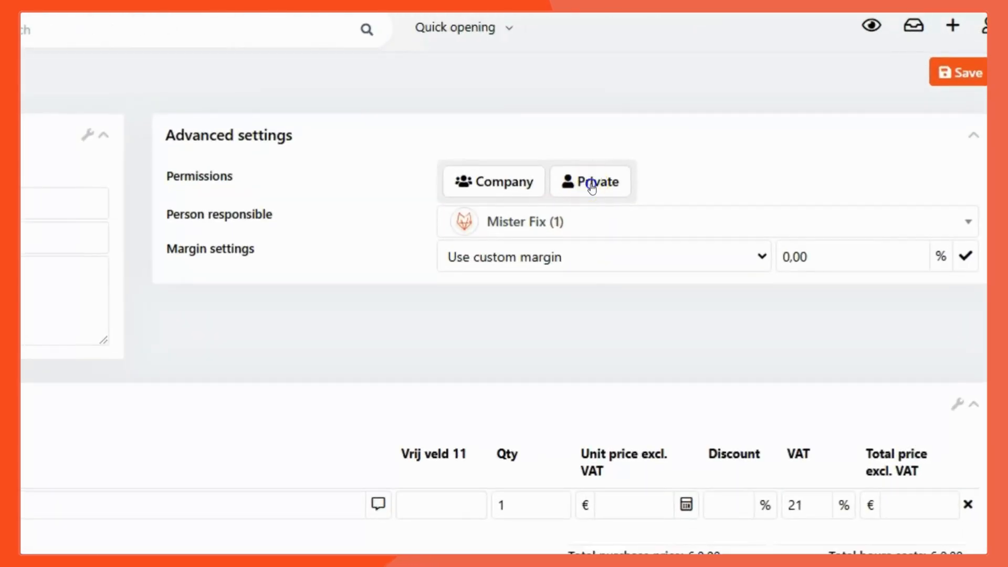
# Switch the calculation's permissions to Private and back to Company, and view the available margin settings.
pyautogui.click(758, 113)
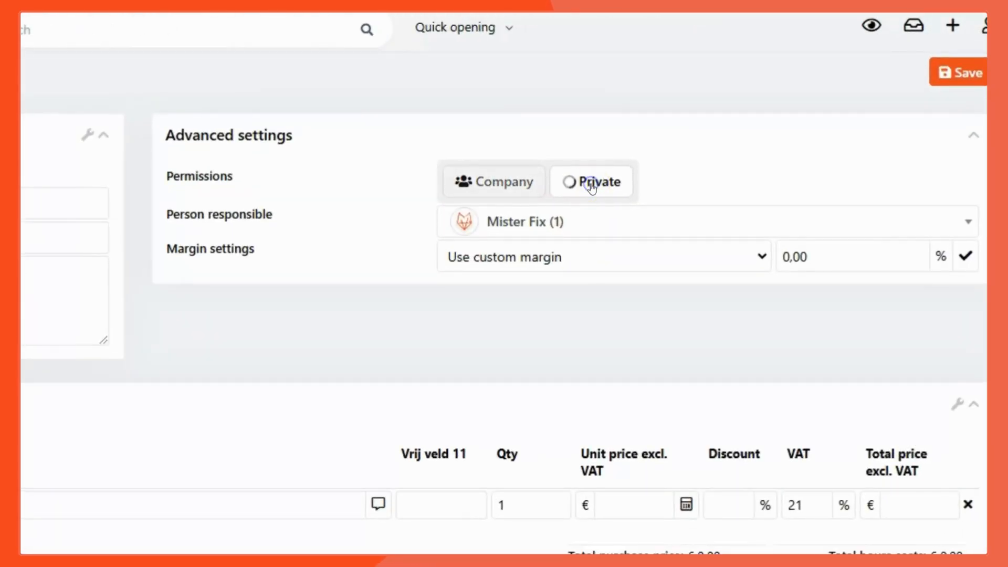
pyautogui.click(501, 189)
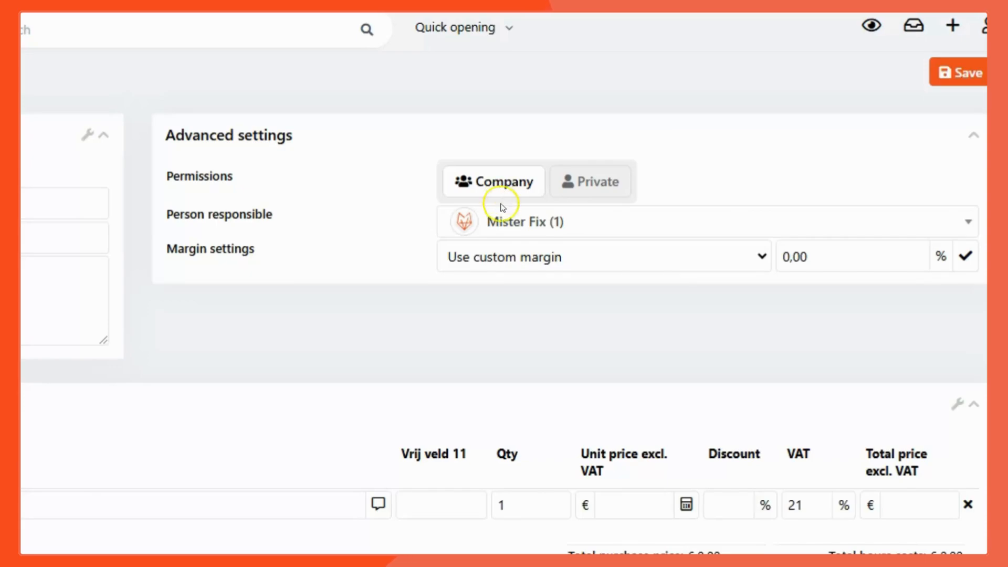
pyautogui.click(510, 261)
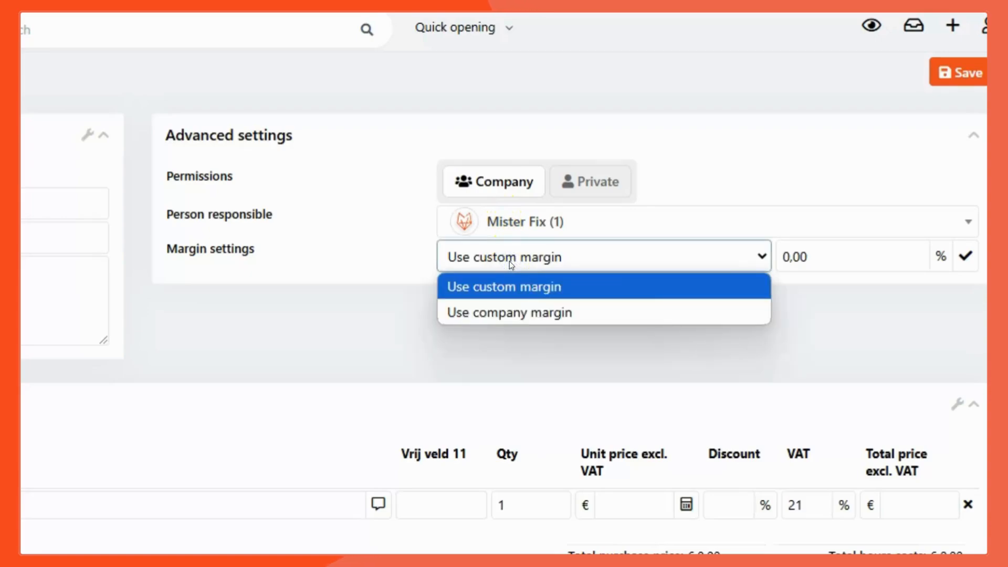
pyautogui.click(826, 256)
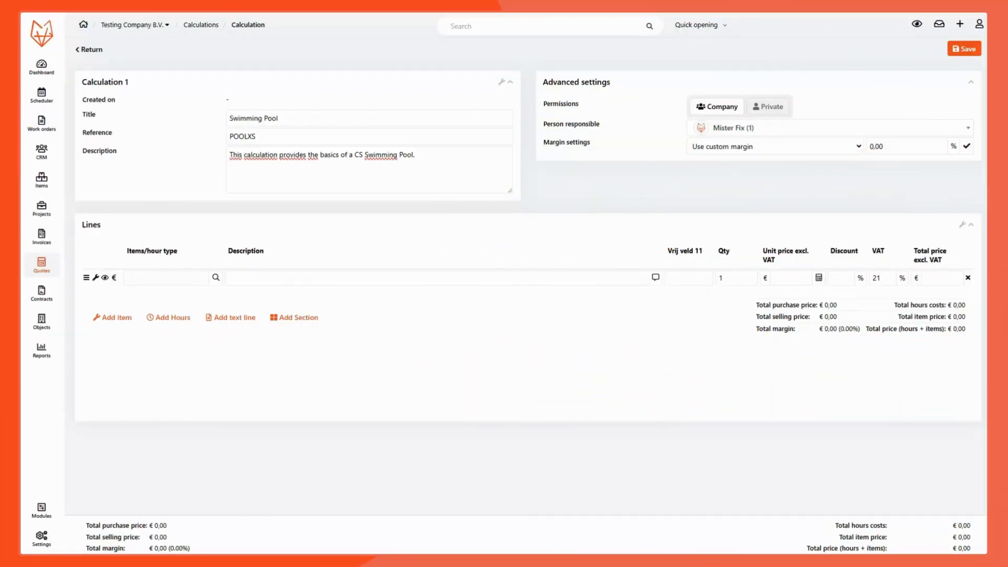
# Add a quote section to the calculation lines and name it "Ground Preparations".
pyautogui.click(299, 319)
pyautogui.click(233, 260)
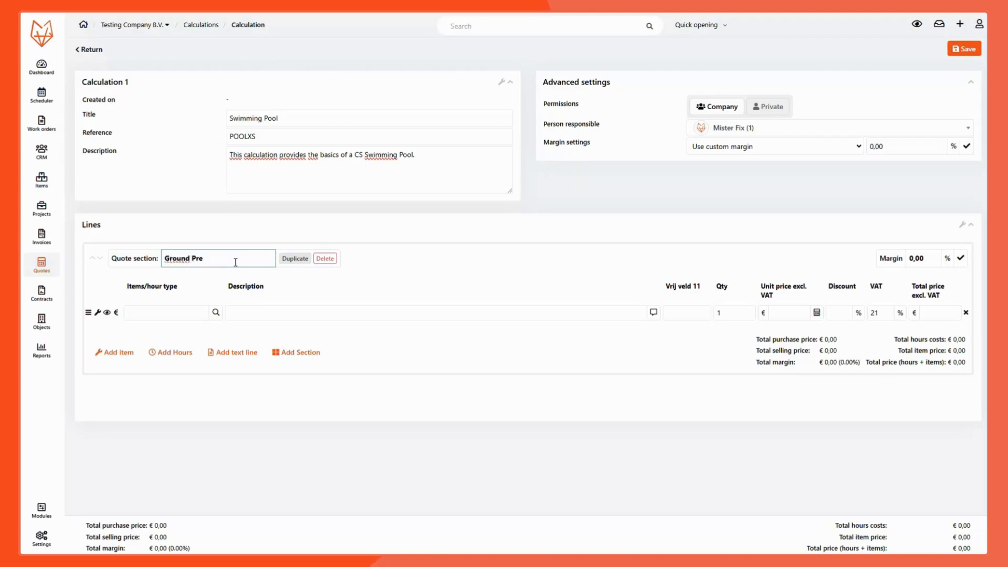
pyautogui.write('arations')
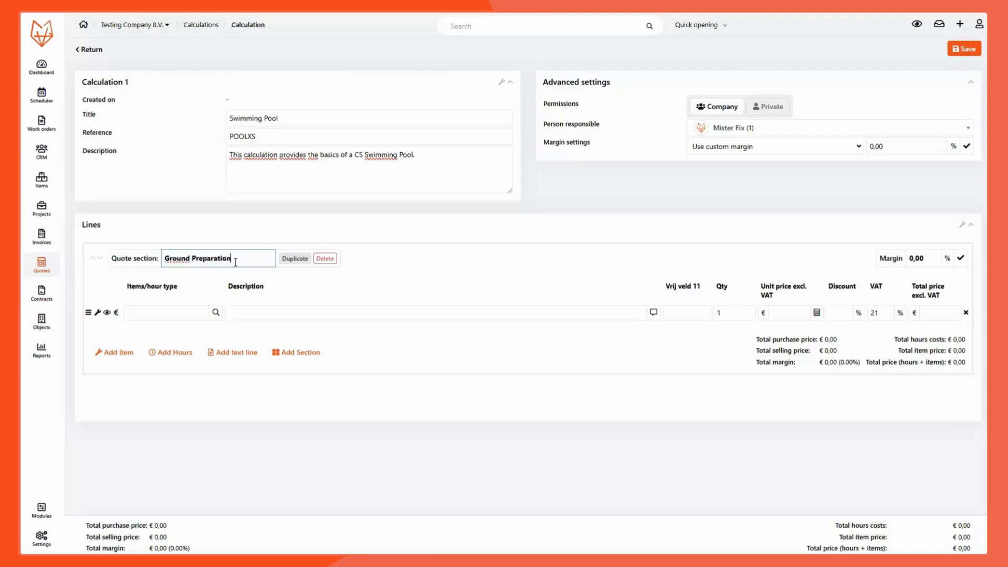
# Add a second quote section below Ground Preparations and name it "Foundation".
pyautogui.click(292, 354)
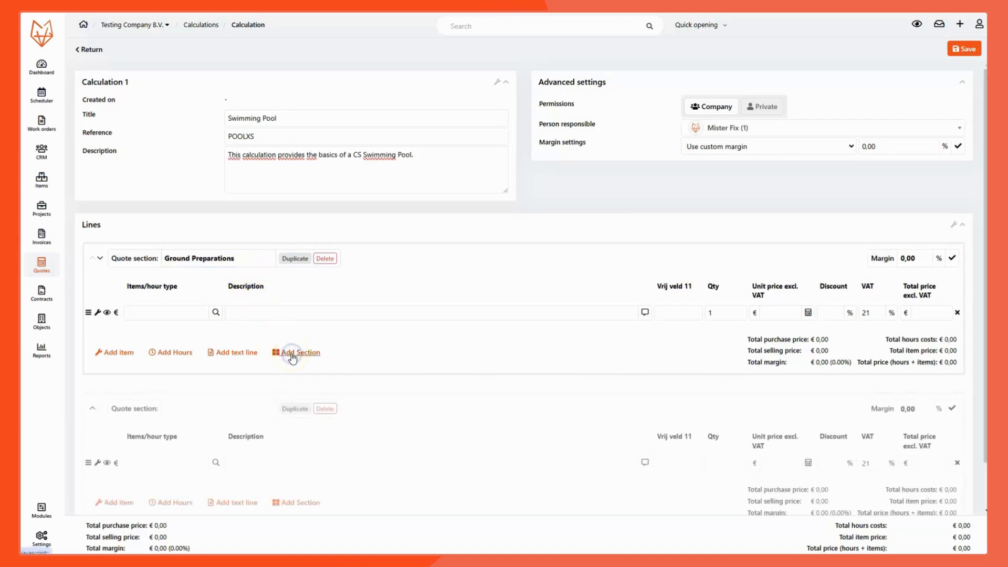
pyautogui.click(228, 404)
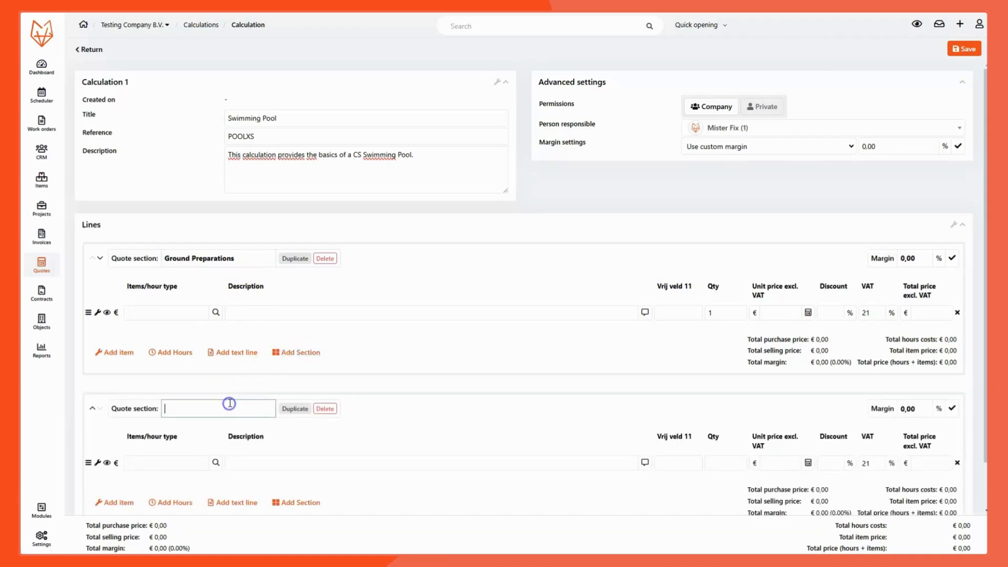
pyautogui.write('Foundation')
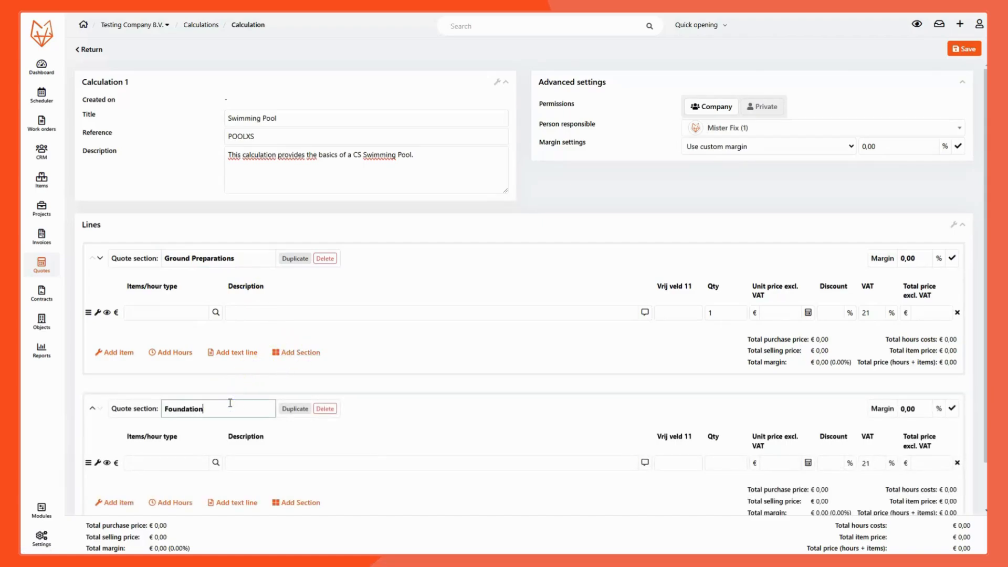
# Add a third quote section below Foundation and name it "Swimming Pool".
pyautogui.scroll(-1, 230, 404)
pyautogui.click(303, 450)
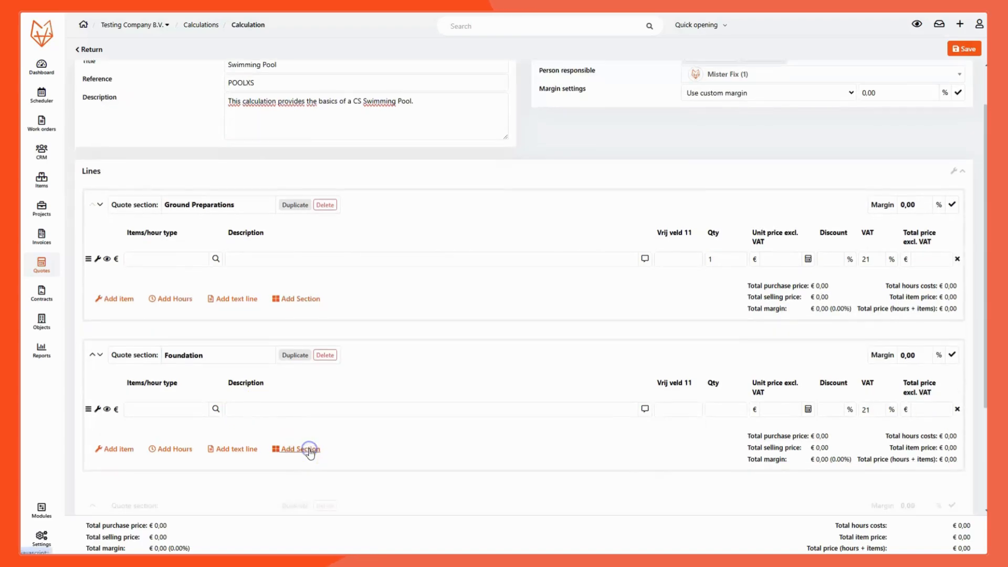
pyautogui.scroll(-3, 308, 452)
pyautogui.click(195, 358)
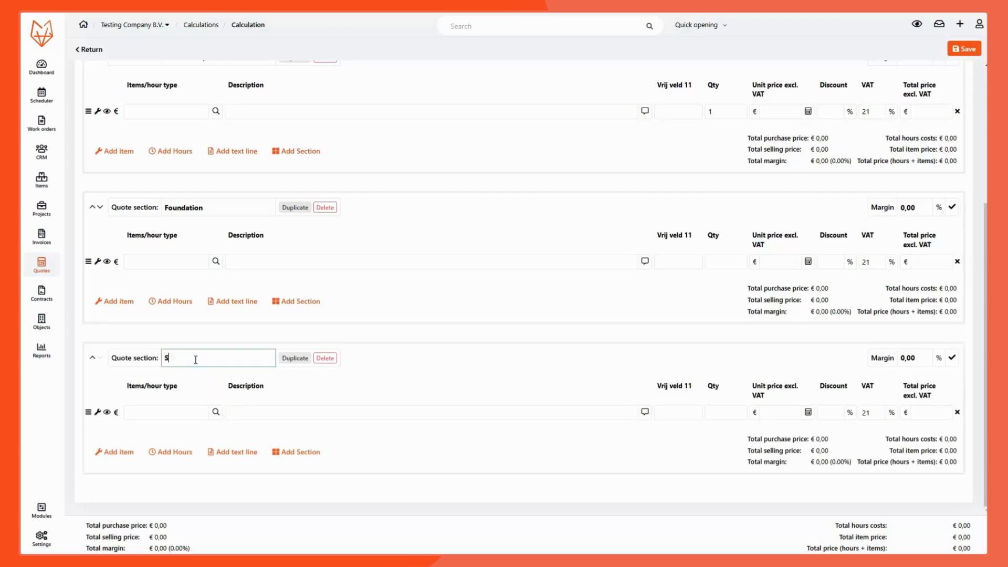
pyautogui.write('Swimming Pool')
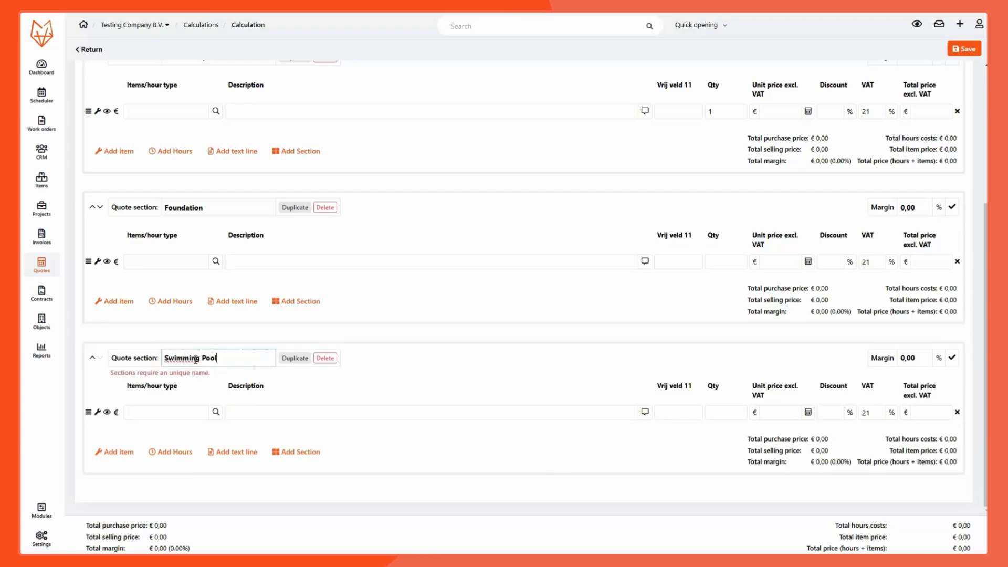
# Add a fourth quote section below Swimming Pool and name it "Tiling".
pyautogui.click(295, 453)
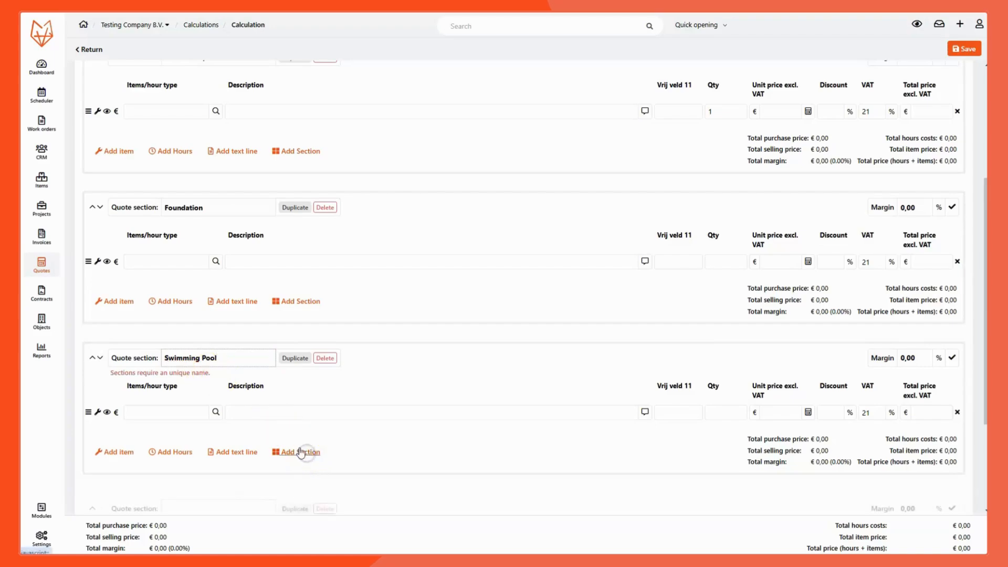
pyautogui.click(221, 357)
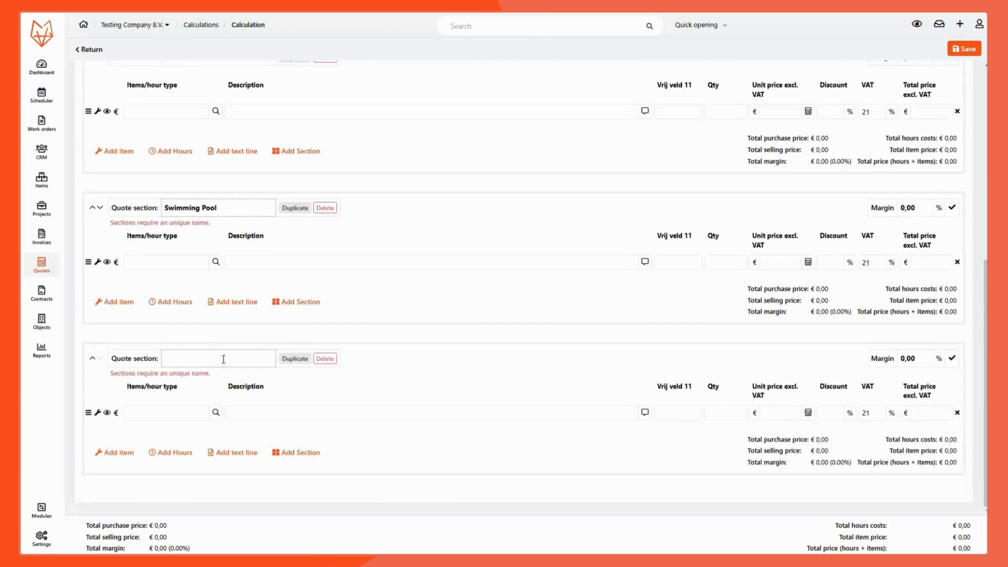
pyautogui.write('Tiling')
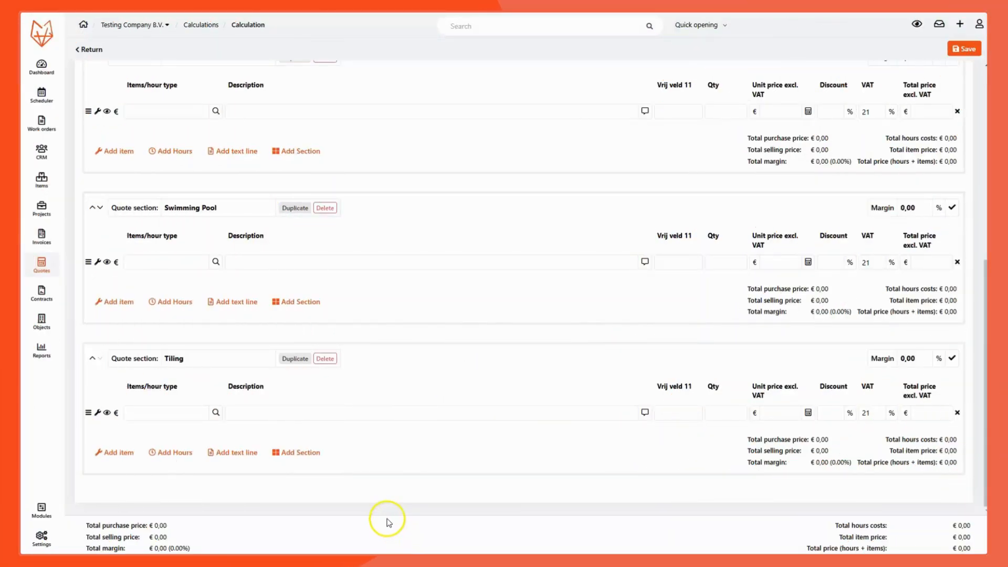
# Add an hours line of type WRK Regular Work to the Ground Preparations section with a quantity of 12.
pyautogui.scroll(5, 404, 498)
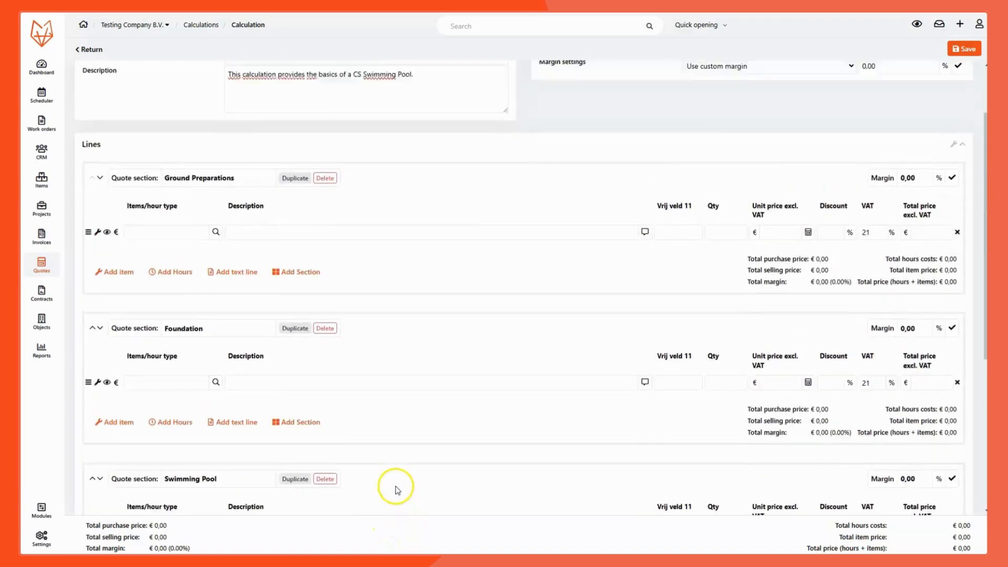
pyautogui.click(189, 306)
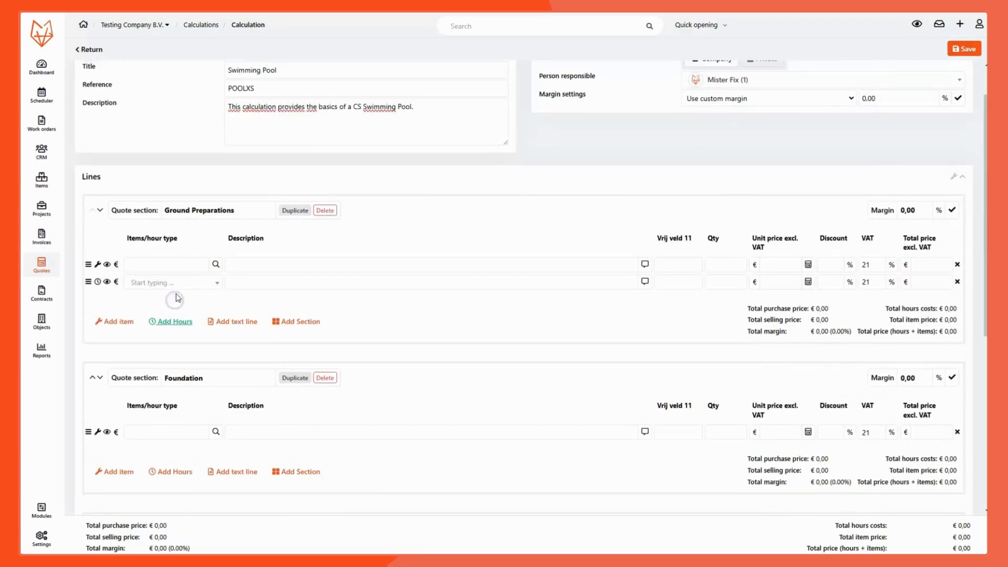
pyautogui.click(188, 286)
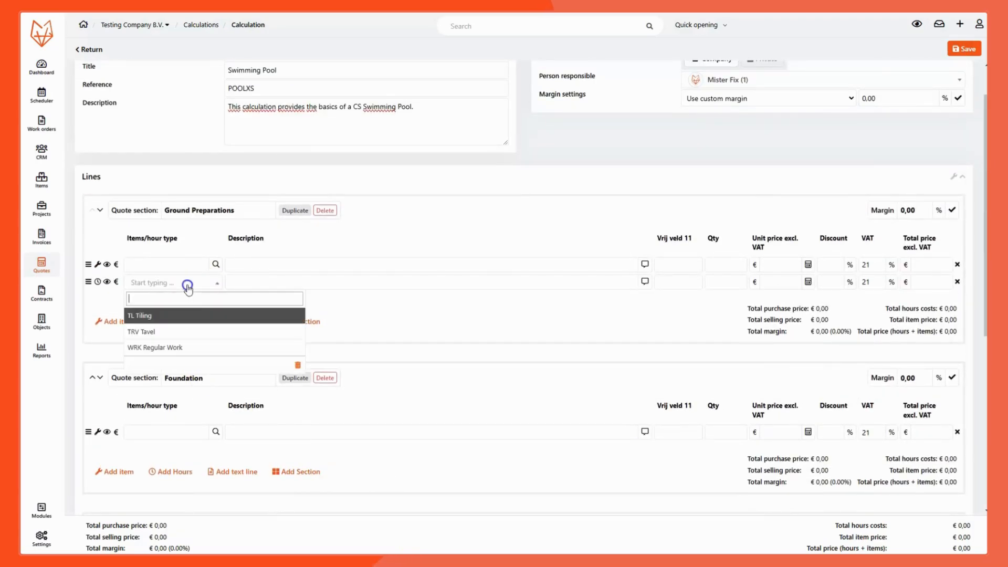
pyautogui.click(172, 346)
pyautogui.click(713, 282)
pyautogui.write('2')
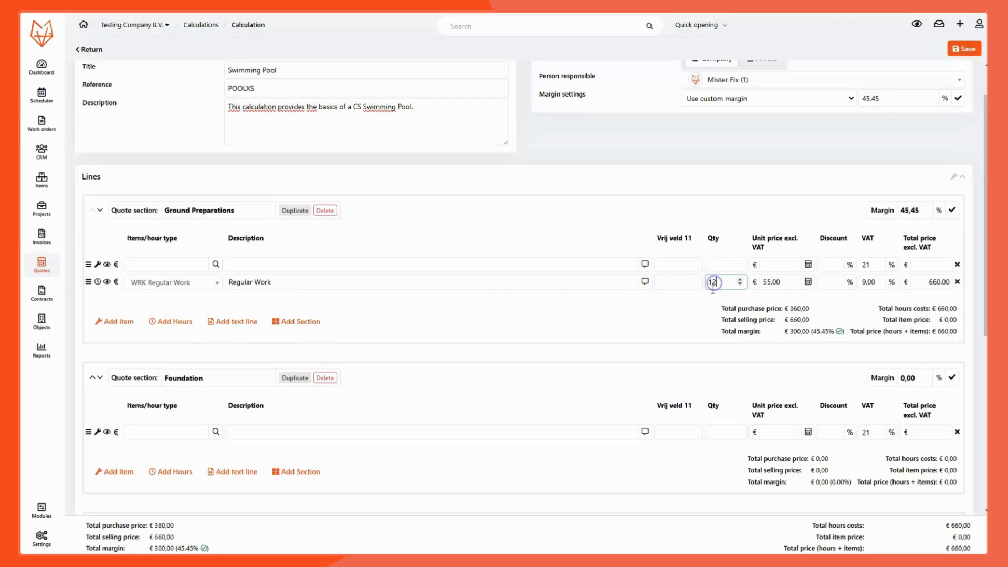
# Add an hours line of type WRK Regular Work to the Foundation section with a quantity of 16.
pyautogui.scroll(-3, 524, 354)
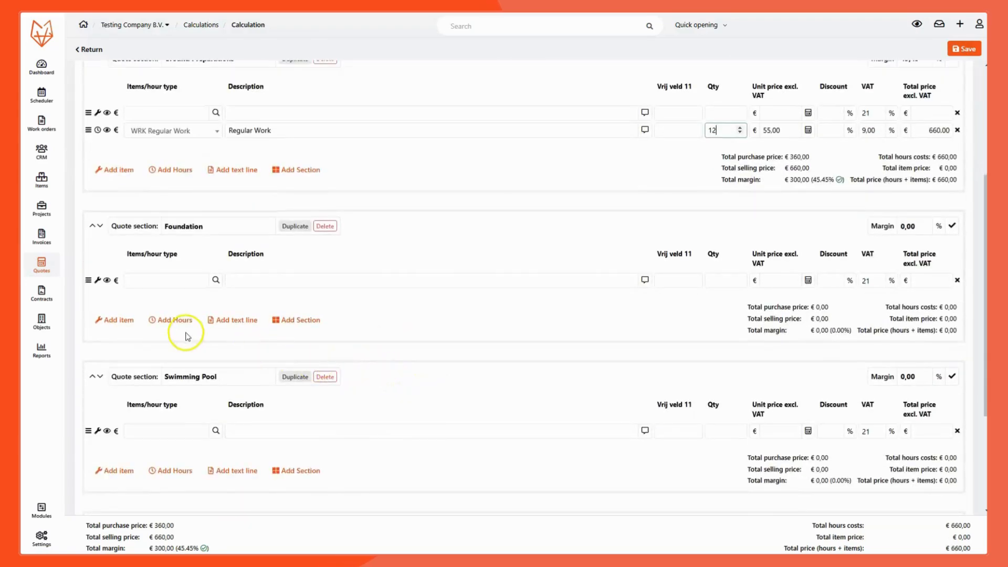
pyautogui.click(178, 322)
pyautogui.click(211, 297)
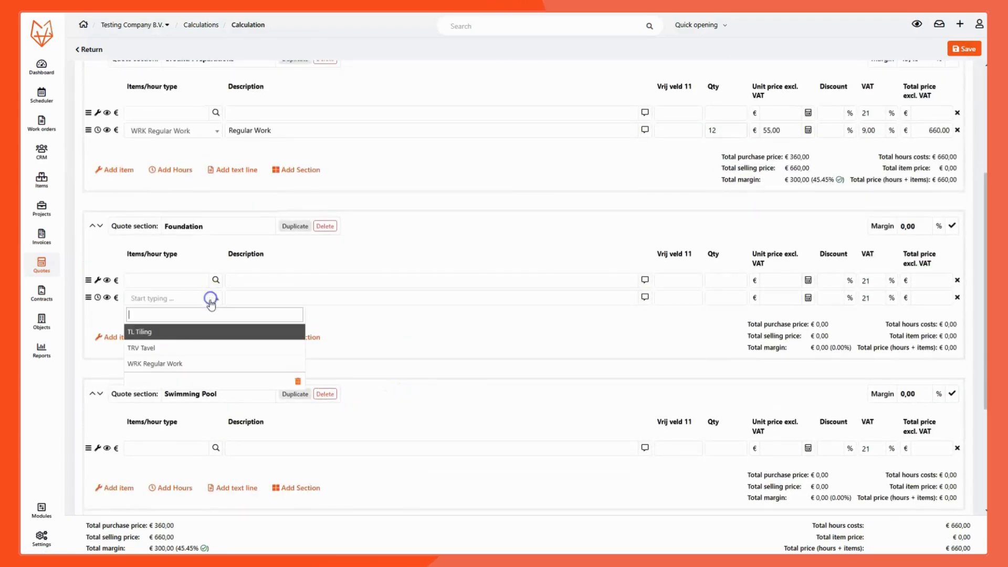
pyautogui.click(178, 362)
pyautogui.doubleClick(713, 298)
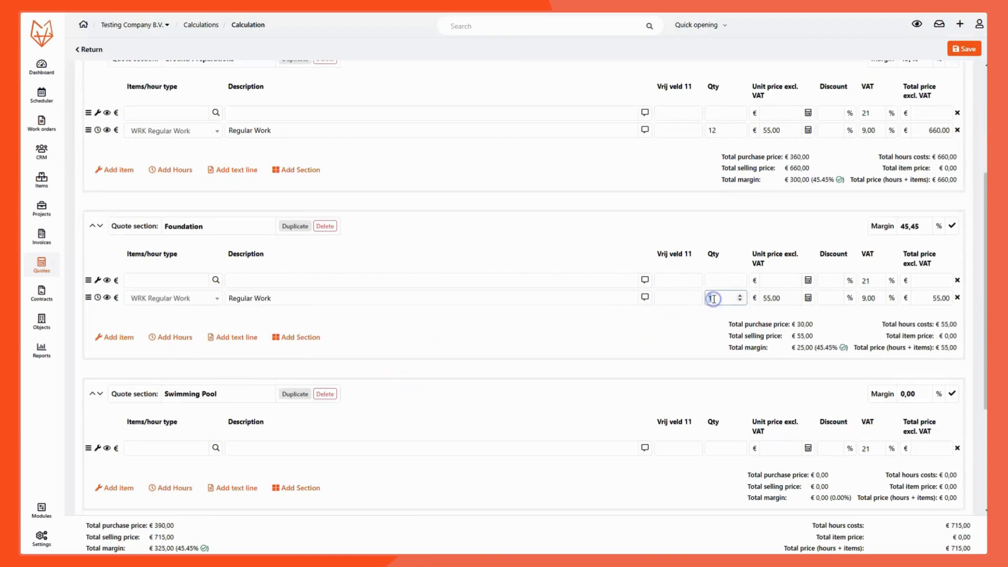
pyautogui.write('16')
# Add an hours line of type WRK Regular Work to the Swimming Pool section with a quantity of 12.
pyautogui.scroll(-4, 705, 330)
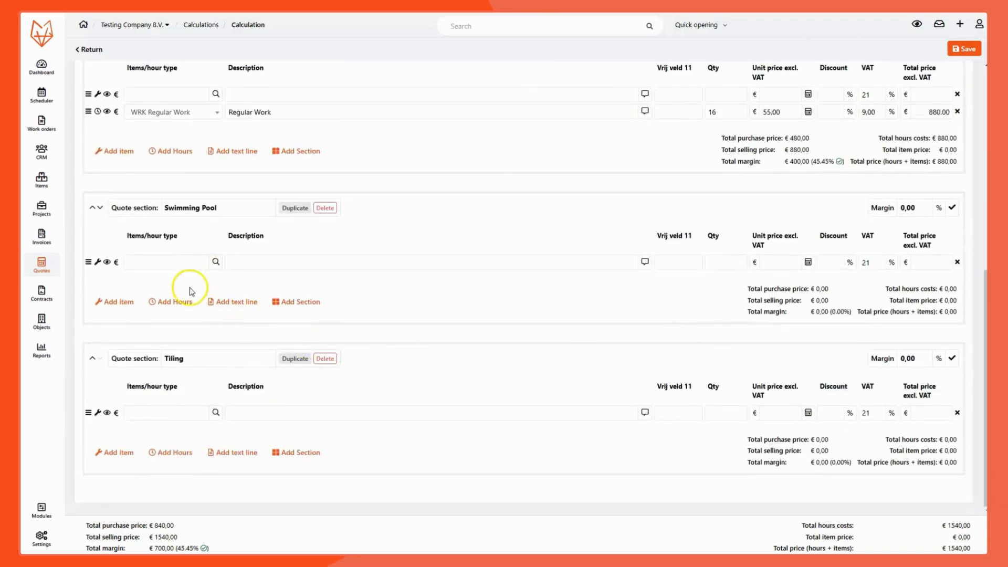
pyautogui.click(180, 301)
pyautogui.click(216, 286)
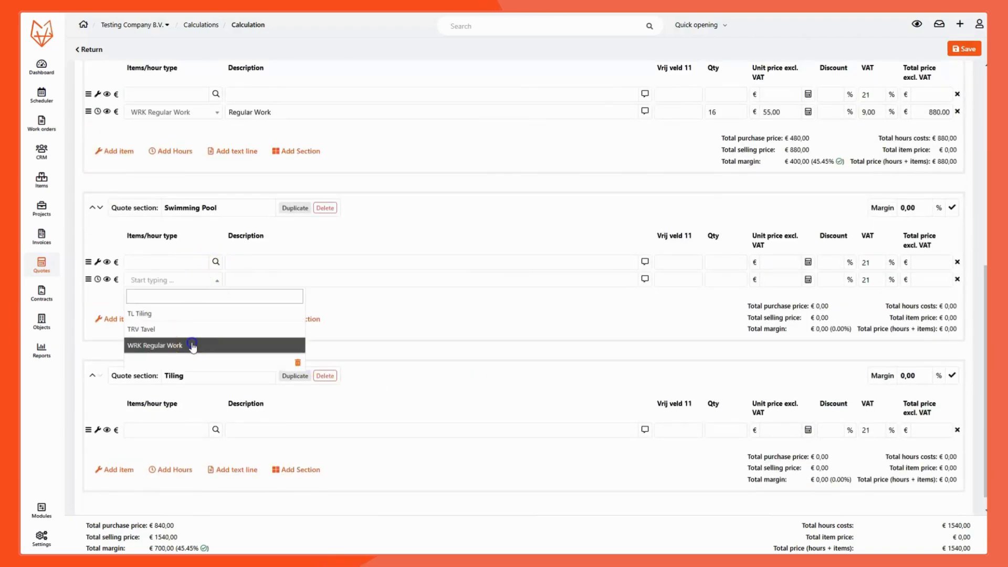
pyautogui.click(191, 347)
pyautogui.write('2')
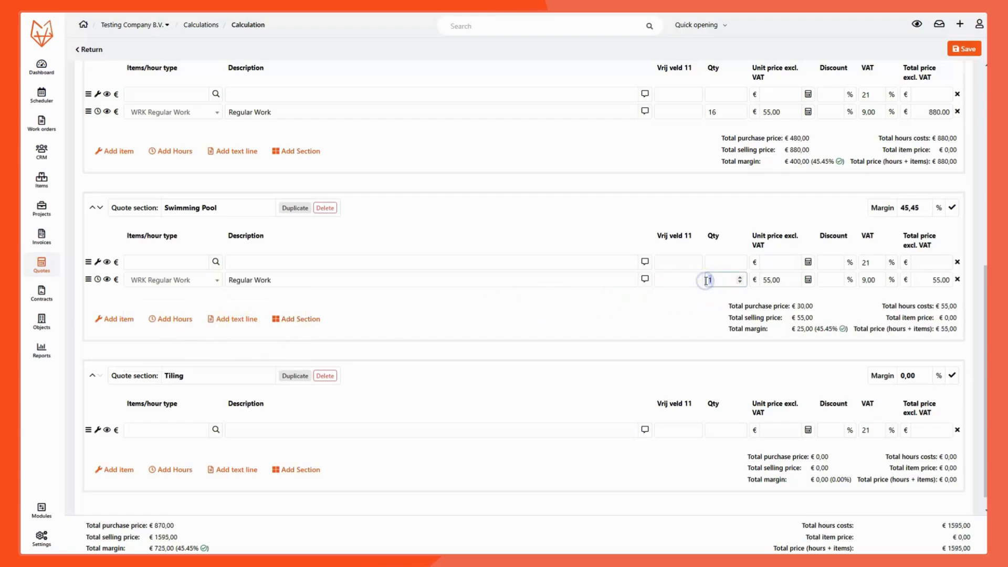
pyautogui.click(700, 281)
# Add an hours line of type WRK Regular Work to the Tiling section with a quantity of 8.
pyautogui.scroll(-1, 681, 306)
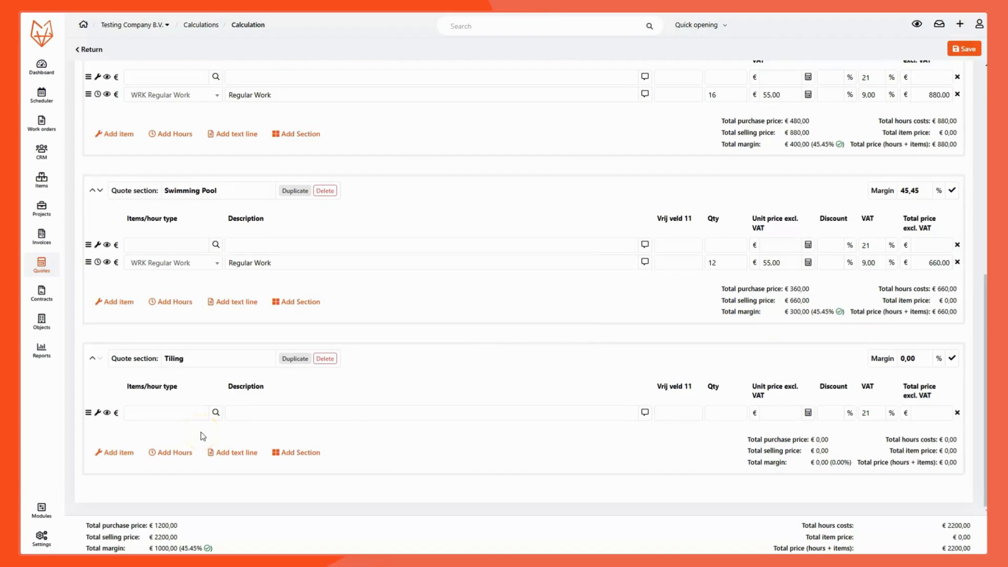
pyautogui.click(175, 452)
pyautogui.click(190, 433)
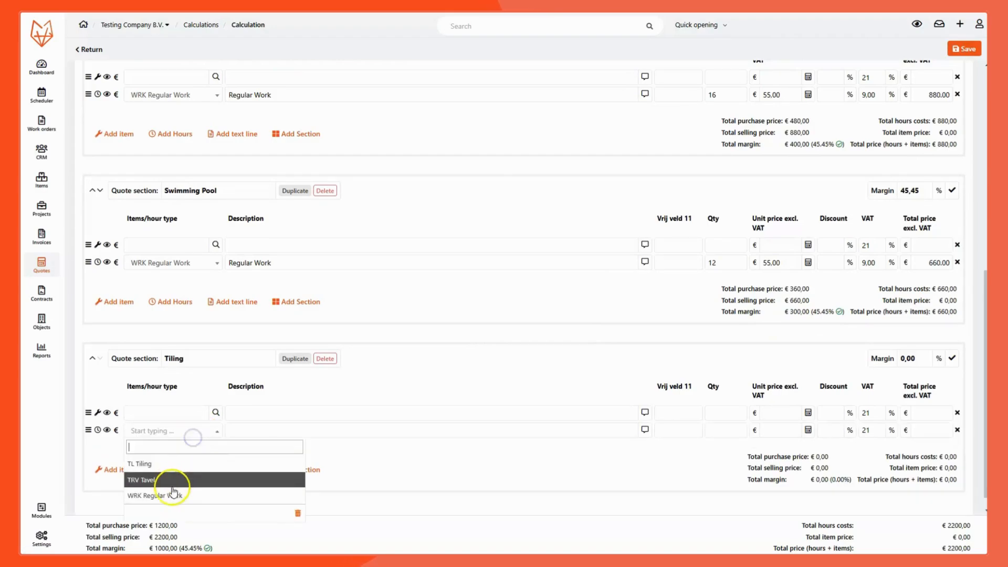
pyautogui.click(170, 494)
pyautogui.click(713, 430)
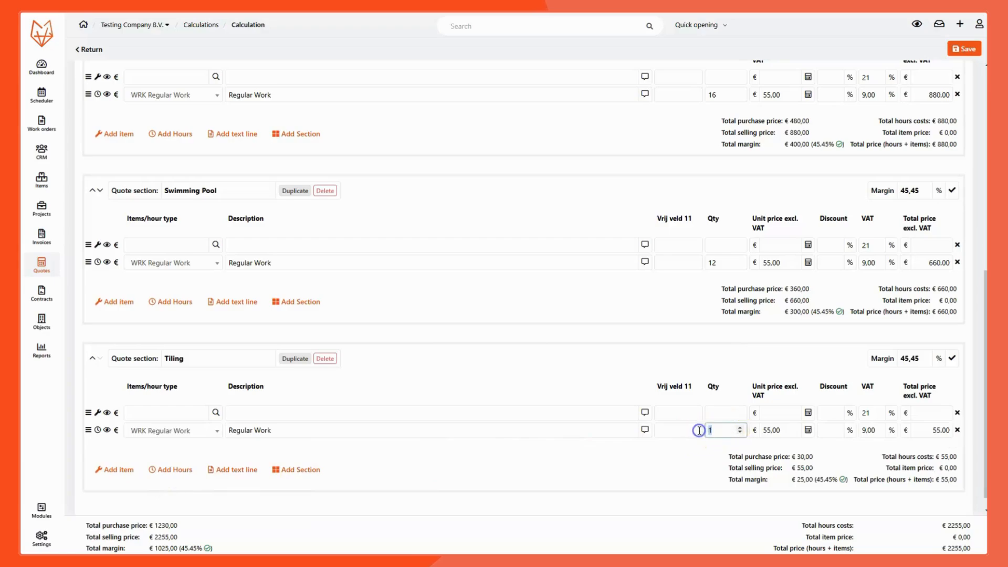
pyautogui.write('8')
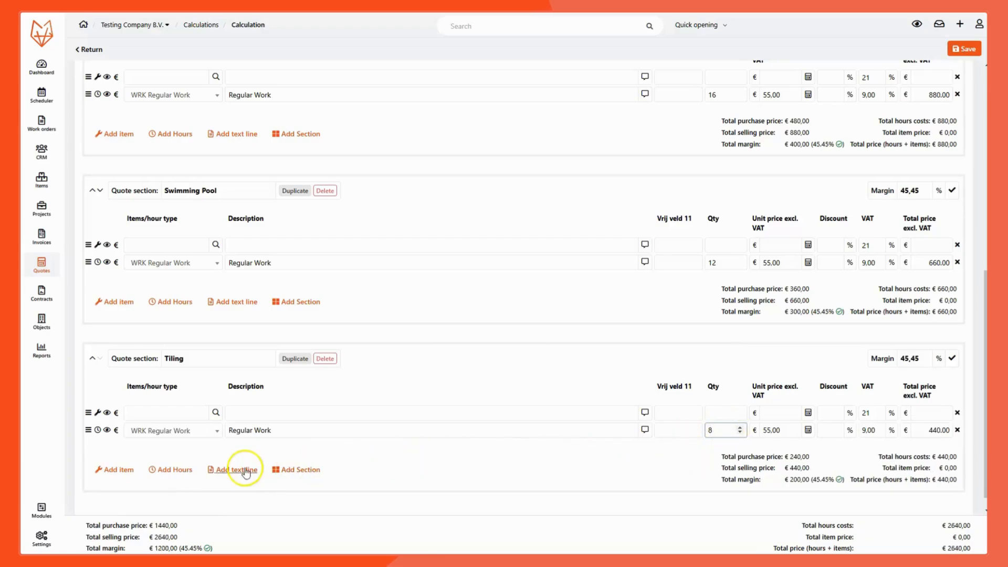
# Add a second hours line of type TL Tiling to the Tiling section with a quantity of 12.
pyautogui.click(160, 471)
pyautogui.click(175, 450)
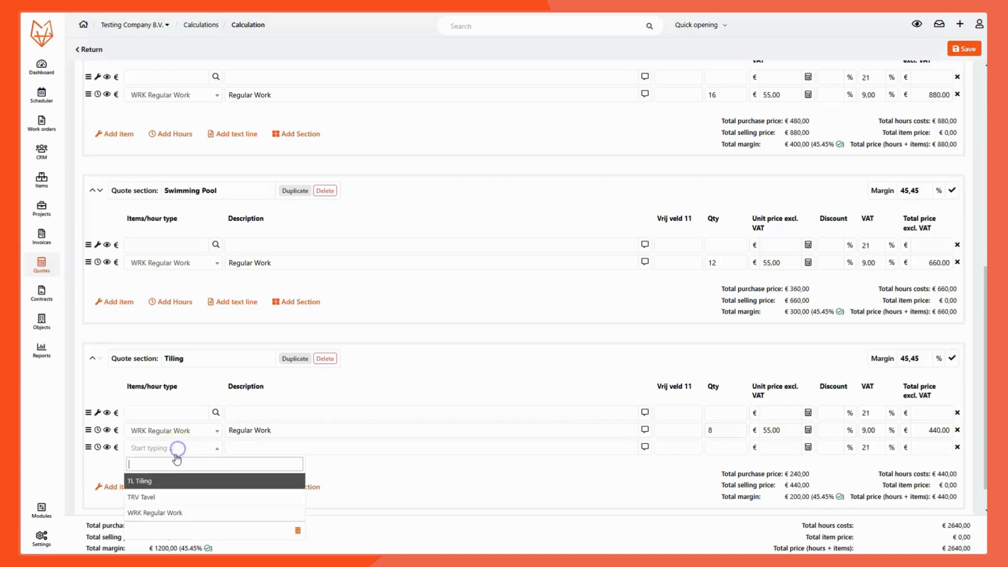
pyautogui.click(161, 479)
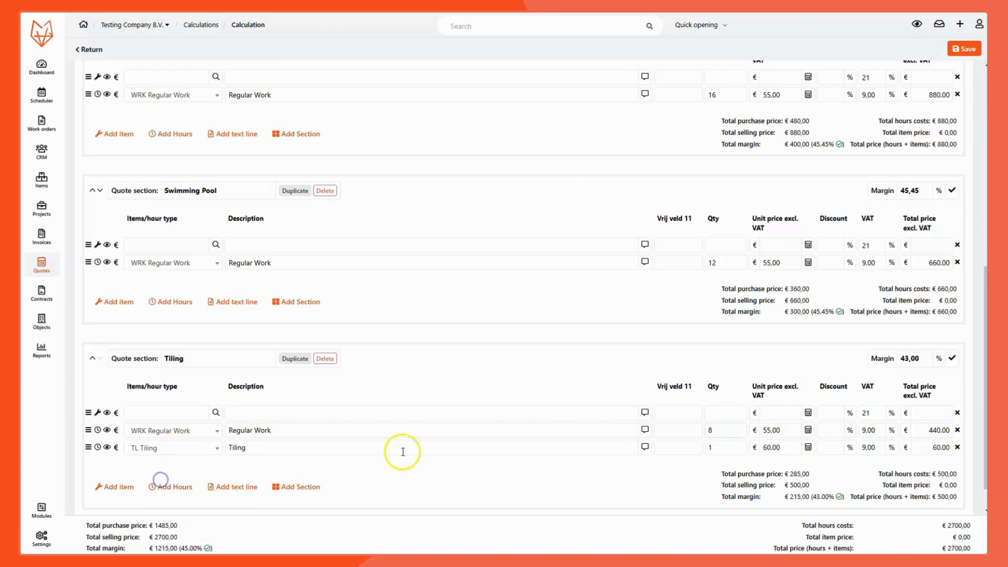
pyautogui.click(706, 449)
pyautogui.write('2')
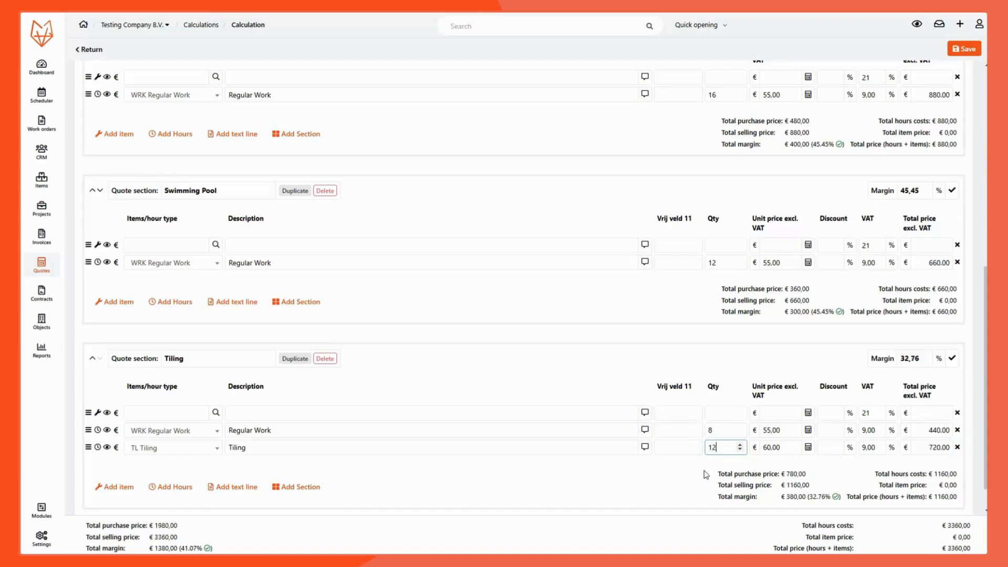
pyautogui.click(705, 473)
pyautogui.click(691, 483)
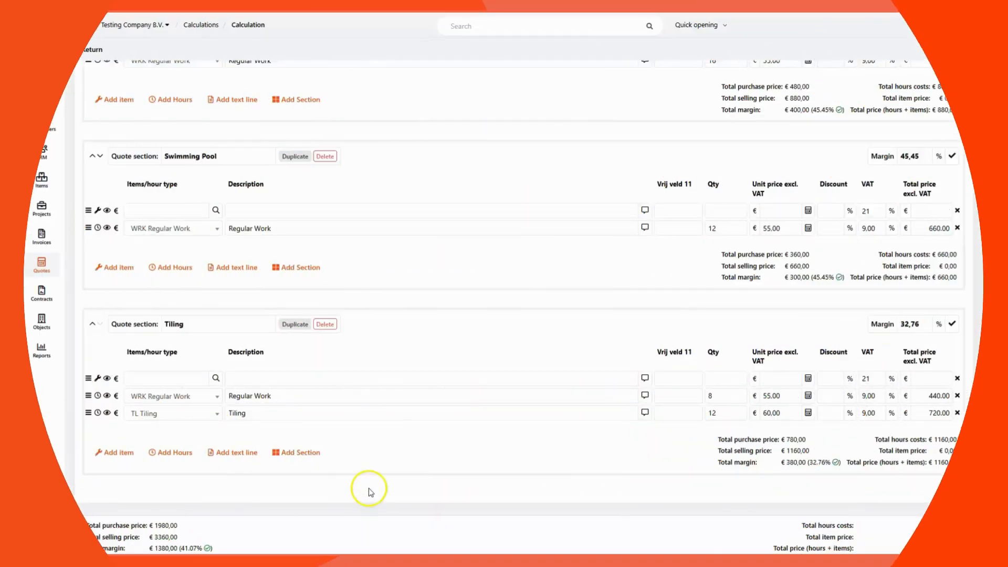
# Fill the empty item line in Ground Preparations with ACM001 (Soil Removal) and set its quantity to 5.
pyautogui.scroll(15, 374, 434)
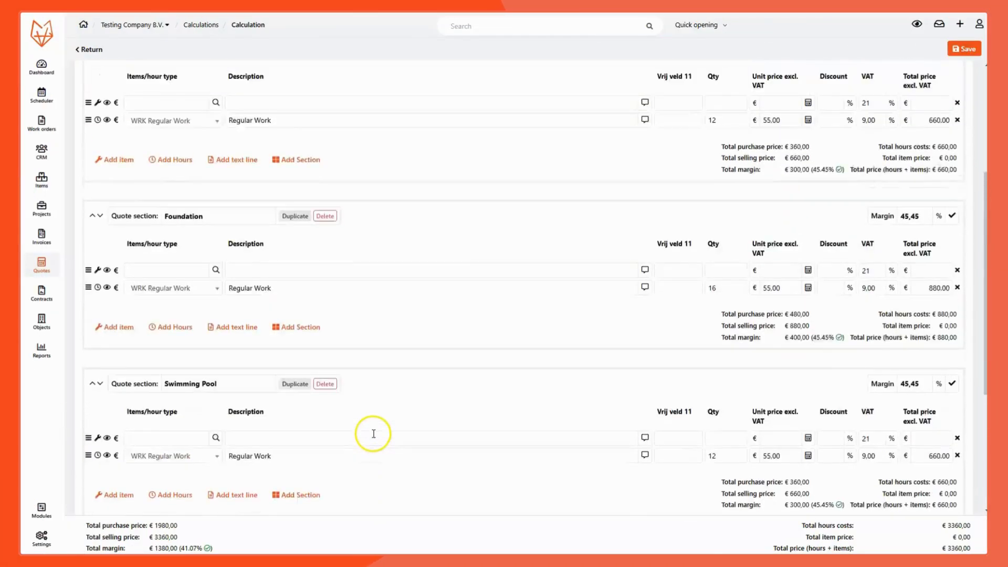
pyautogui.click(166, 278)
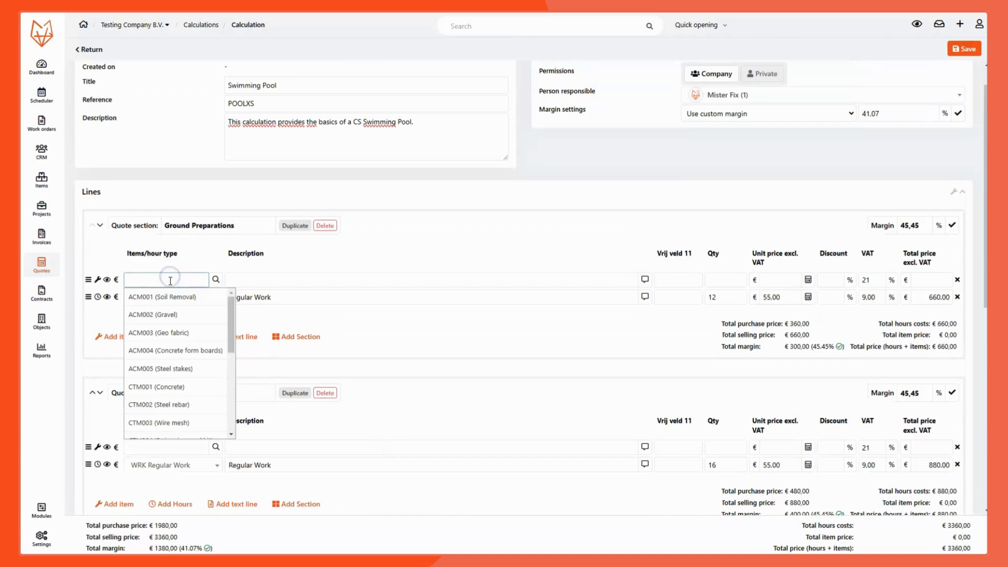
pyautogui.click(167, 297)
pyautogui.click(704, 281)
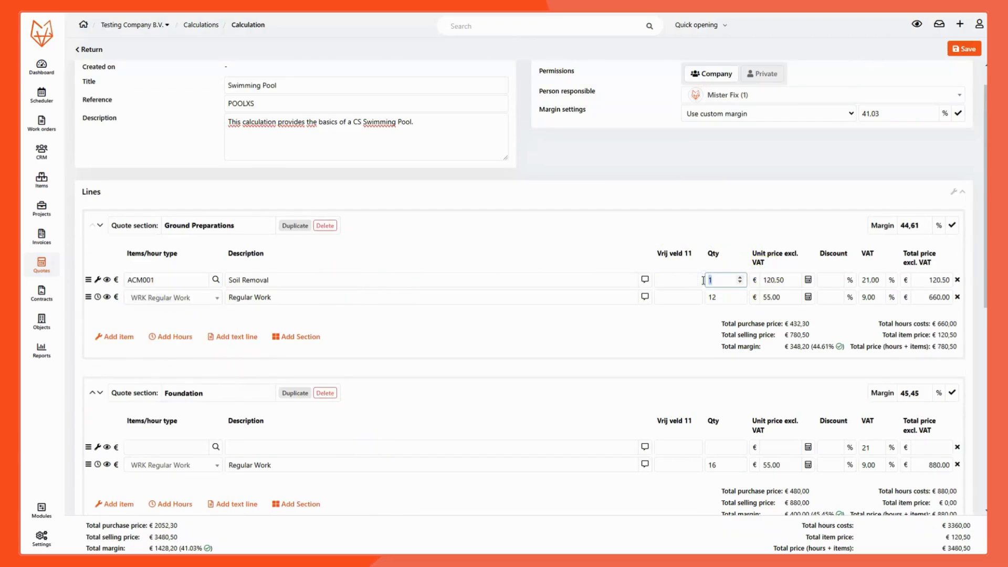
pyautogui.write('5')
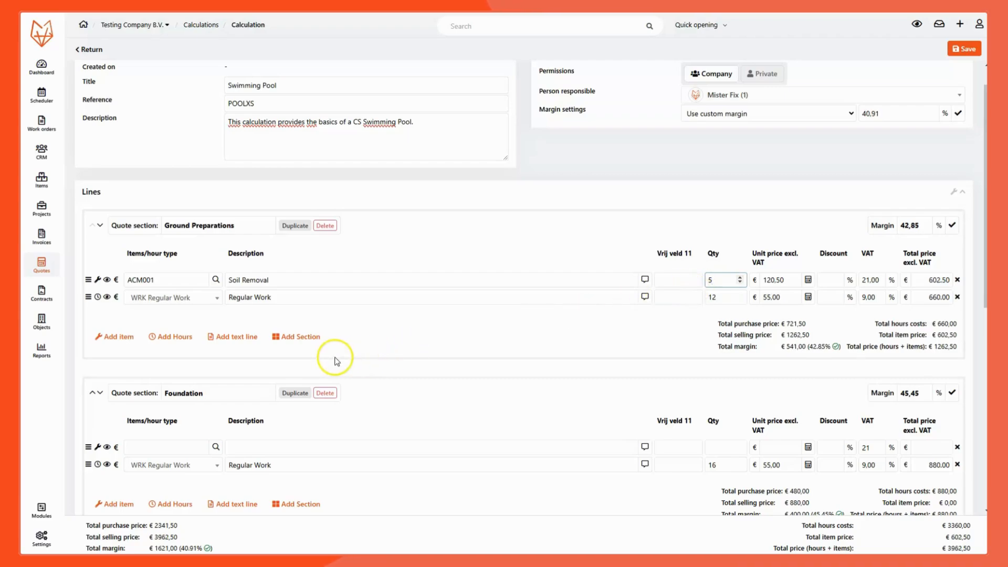
# Add the item ACM002 (Gravel) to the Ground Preparations section with a quantity of 12.
pyautogui.click(116, 338)
pyautogui.click(147, 314)
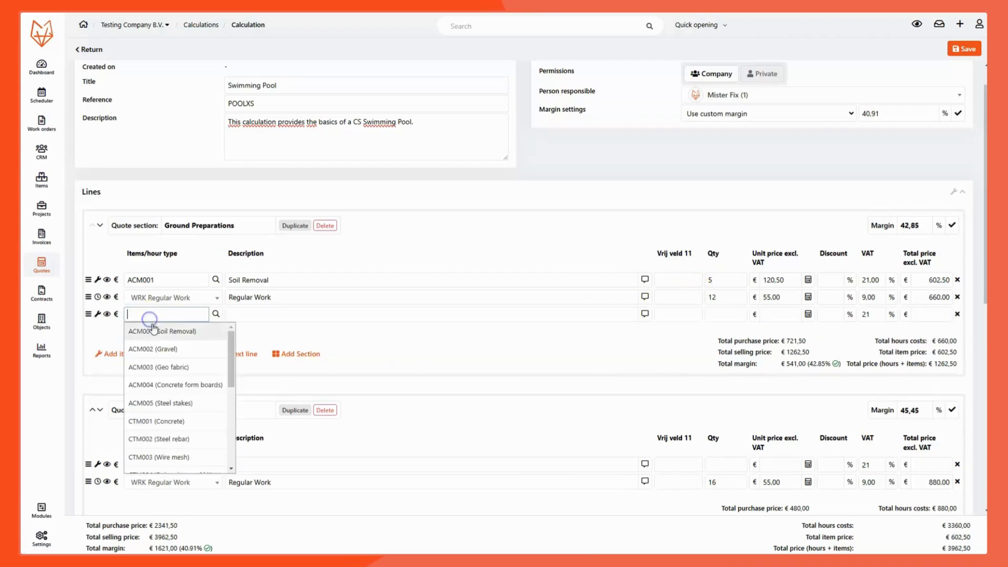
pyautogui.click(198, 348)
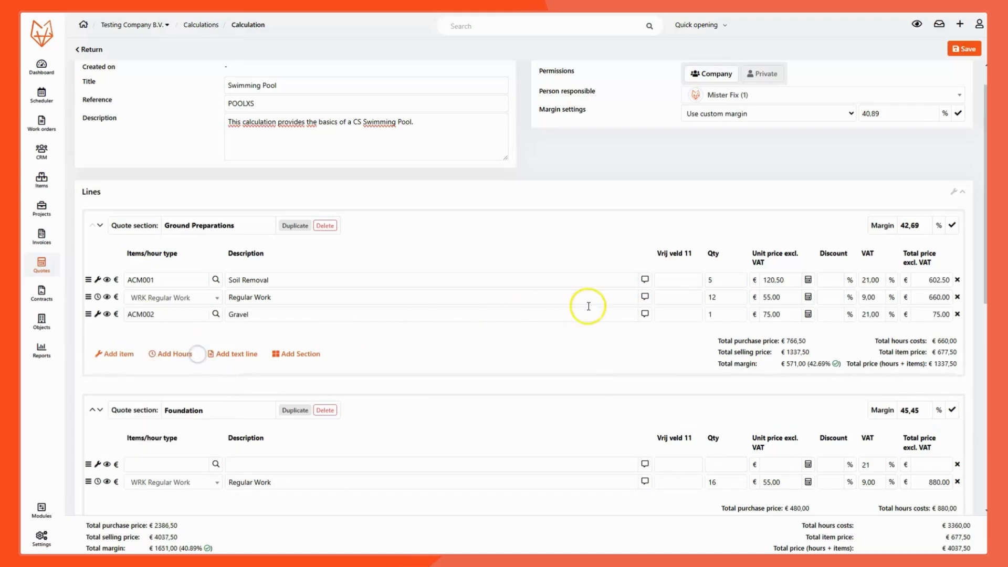
pyautogui.click(721, 314)
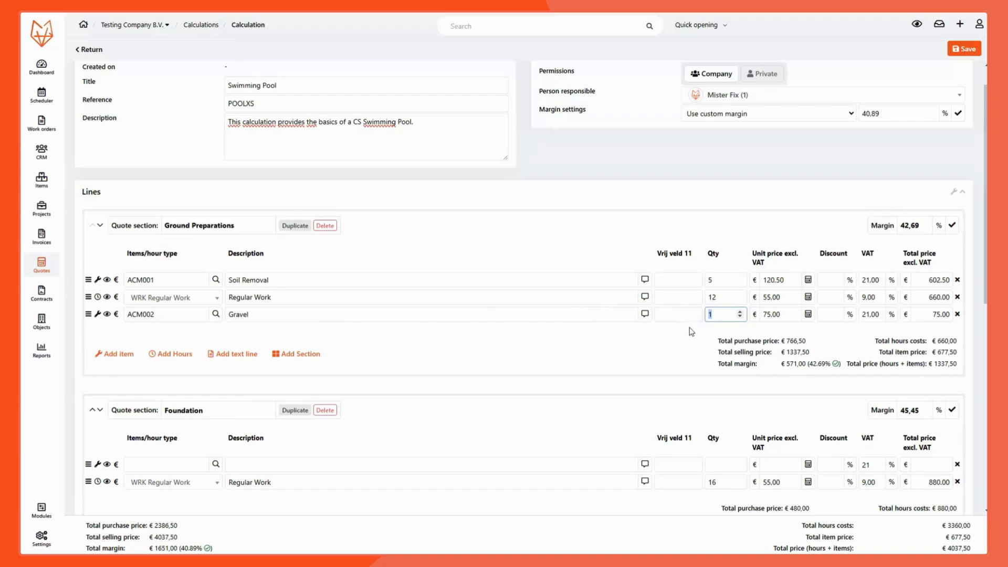
pyautogui.write('2')
pyautogui.click(675, 342)
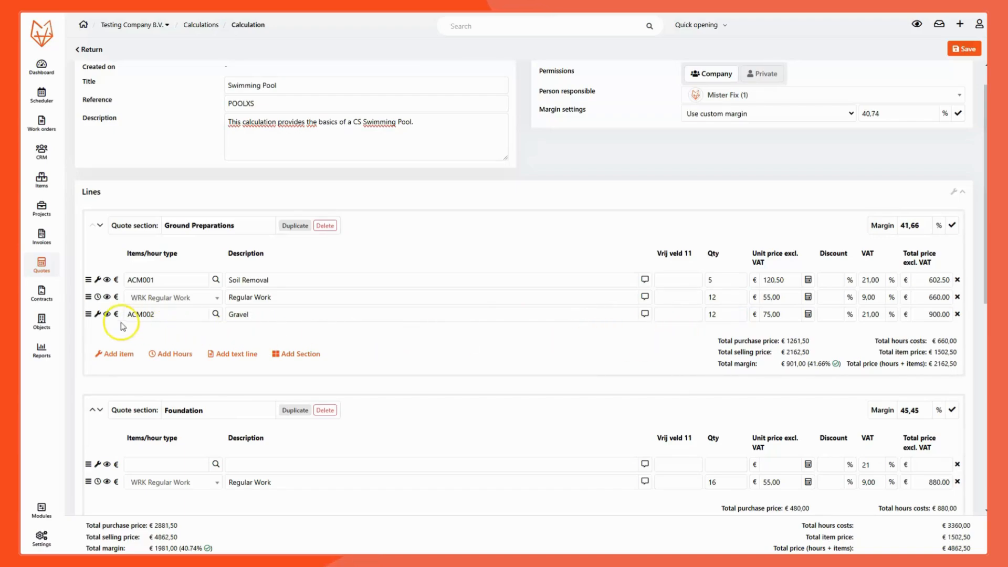
# Move the Gravel line above the Regular Work line in the Ground Preparations section.
pyautogui.moveTo(90, 319); pyautogui.dragTo(90, 296)
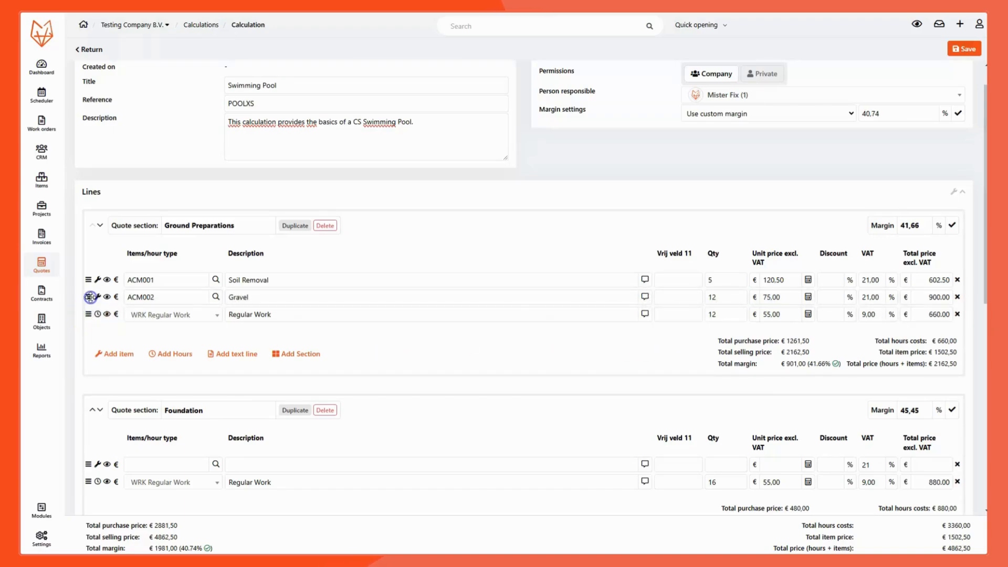
# Fill the empty item line in the Foundation section with ACM004 (Concrete form boards).
pyautogui.scroll(-4, 168, 325)
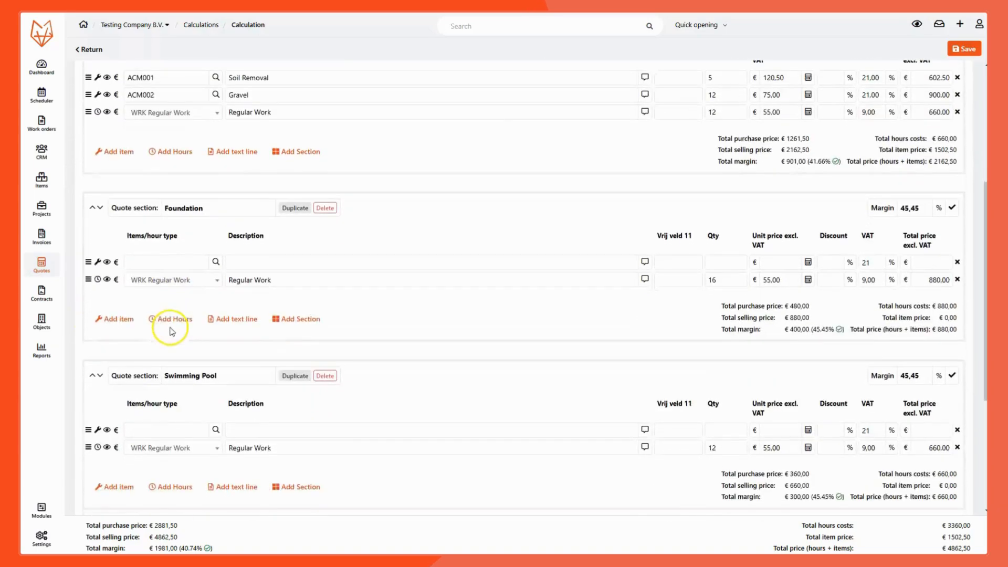
pyautogui.click(175, 262)
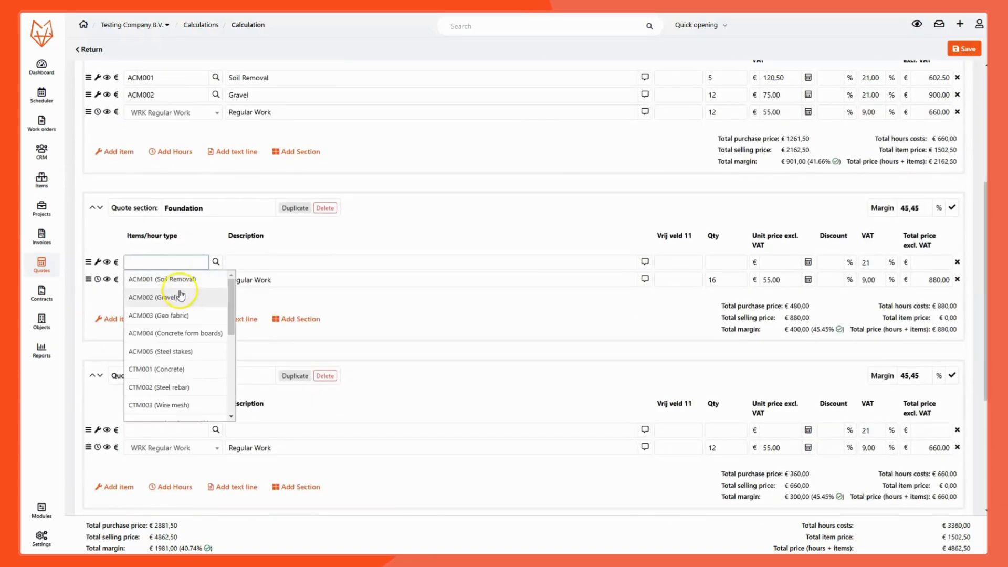
pyautogui.click(179, 332)
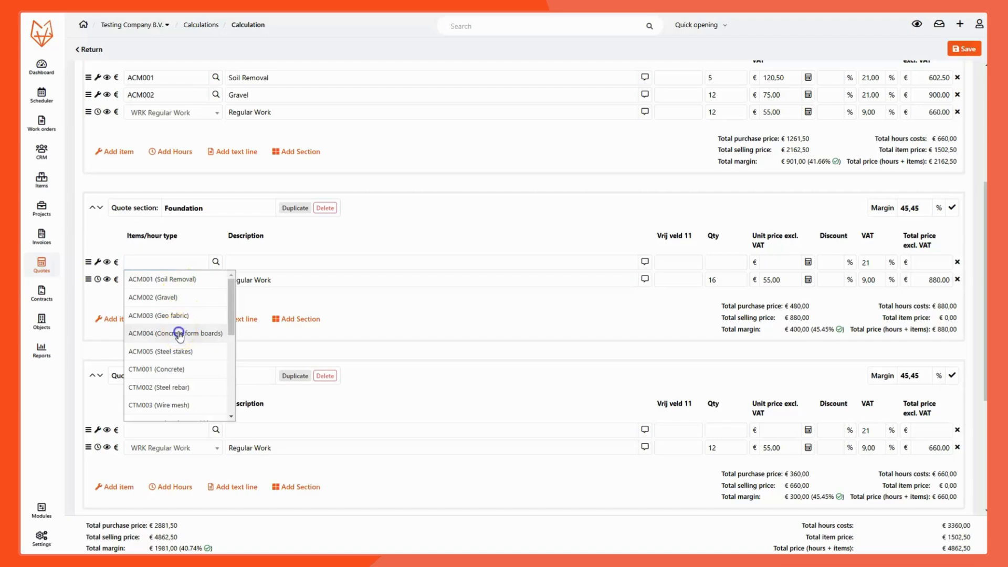
pyautogui.click(180, 263)
pyautogui.click(176, 328)
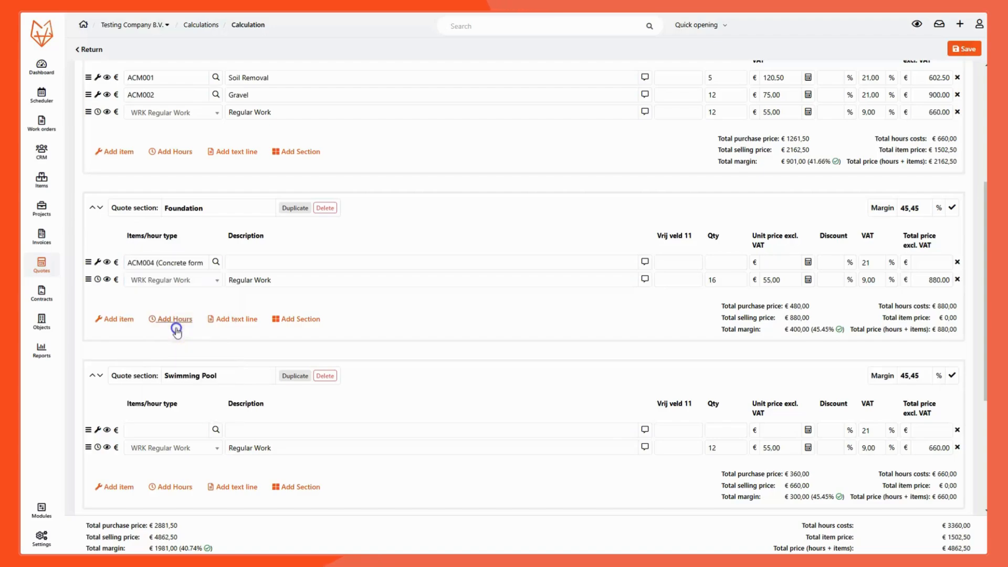
# Add the item ACM005 (Steel stakes) to the Foundation section.
pyautogui.click(122, 318)
pyautogui.click(140, 296)
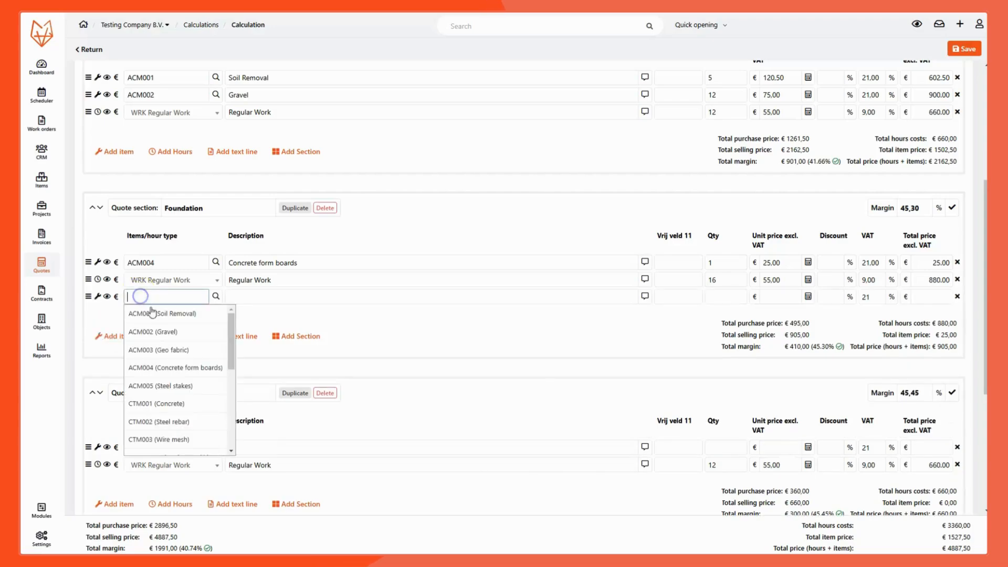
pyautogui.click(163, 385)
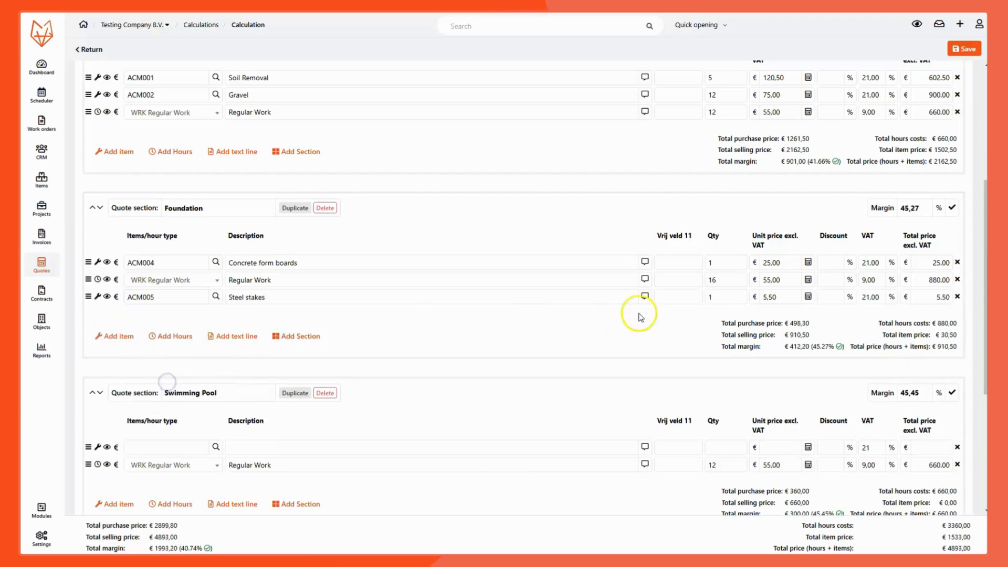
# Set the Concrete form boards quantity to 3 and move the Regular Work line above it in the Foundation section.
pyautogui.click(740, 260)
pyautogui.click(740, 260)
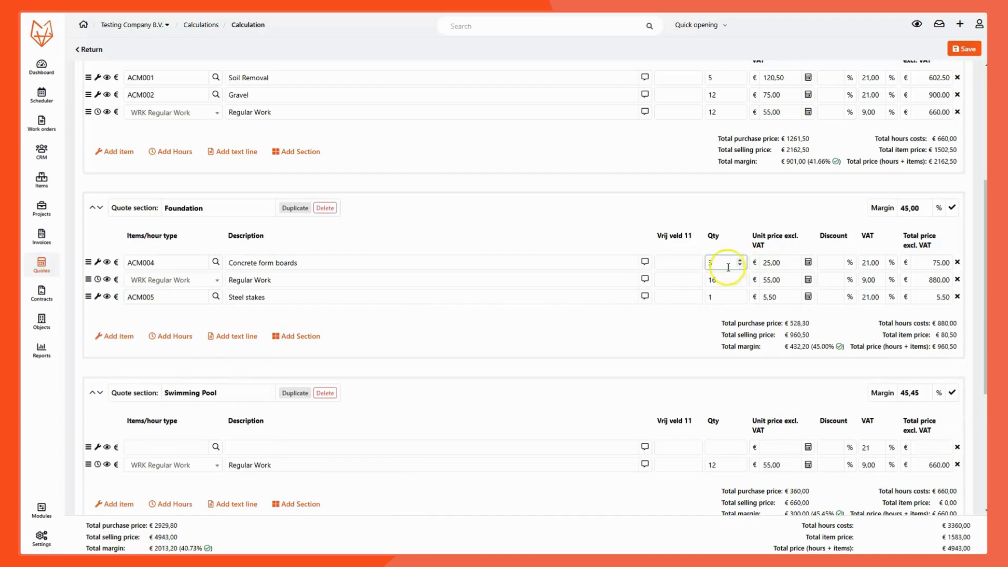
pyautogui.moveTo(88, 280); pyautogui.dragTo(89, 259)
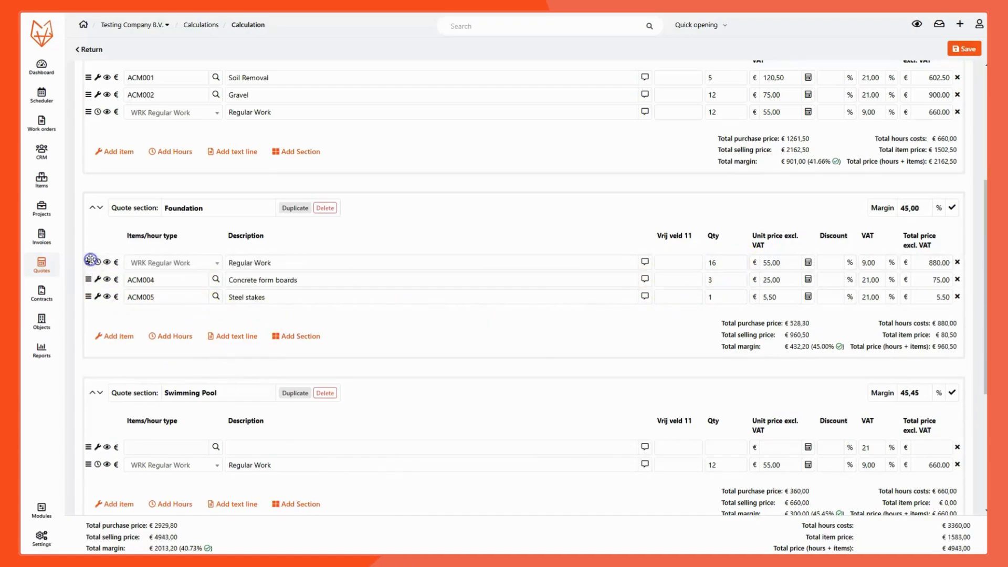
# Fill the empty item line in the Swimming Pool section with CTM004 (Swimming pool kit).
pyautogui.scroll(-3, 187, 282)
pyautogui.click(179, 245)
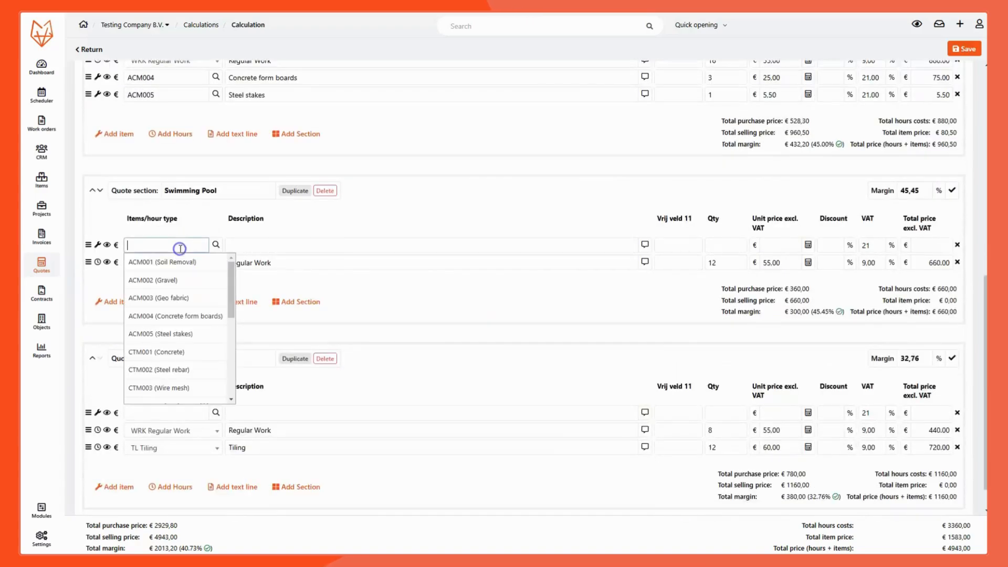
pyautogui.scroll(-2, 169, 338)
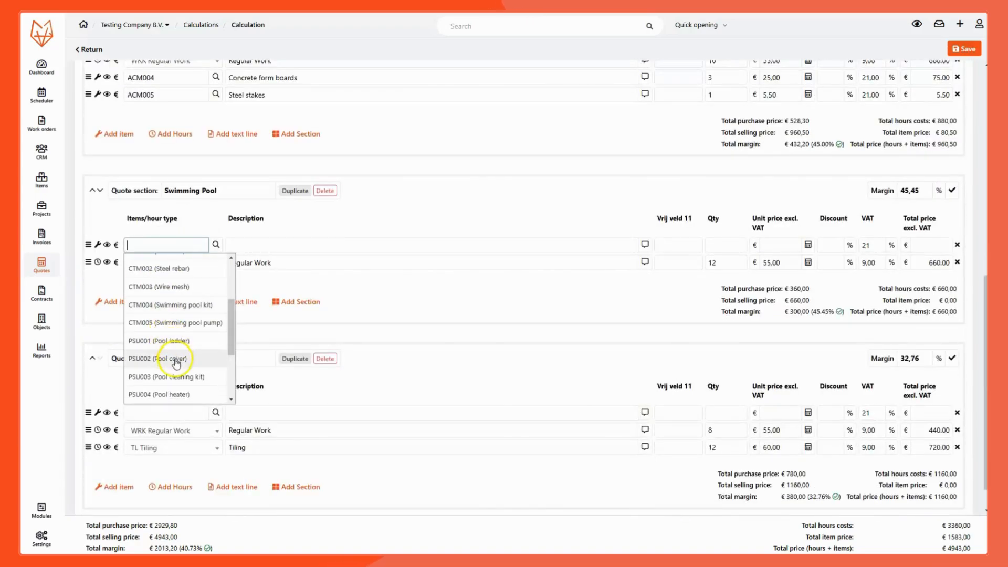
pyautogui.scroll(-2, 178, 362)
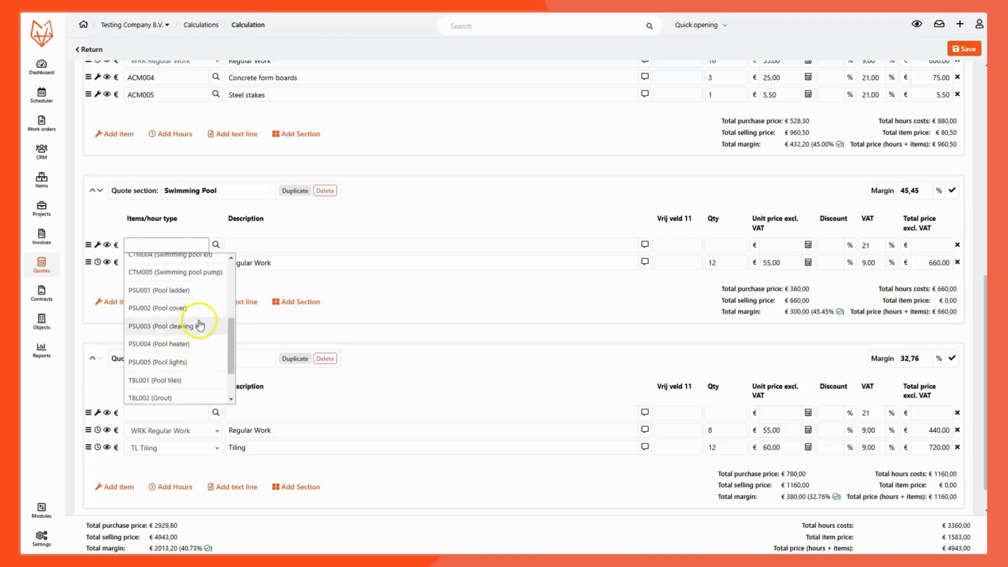
pyautogui.scroll(3, 199, 318)
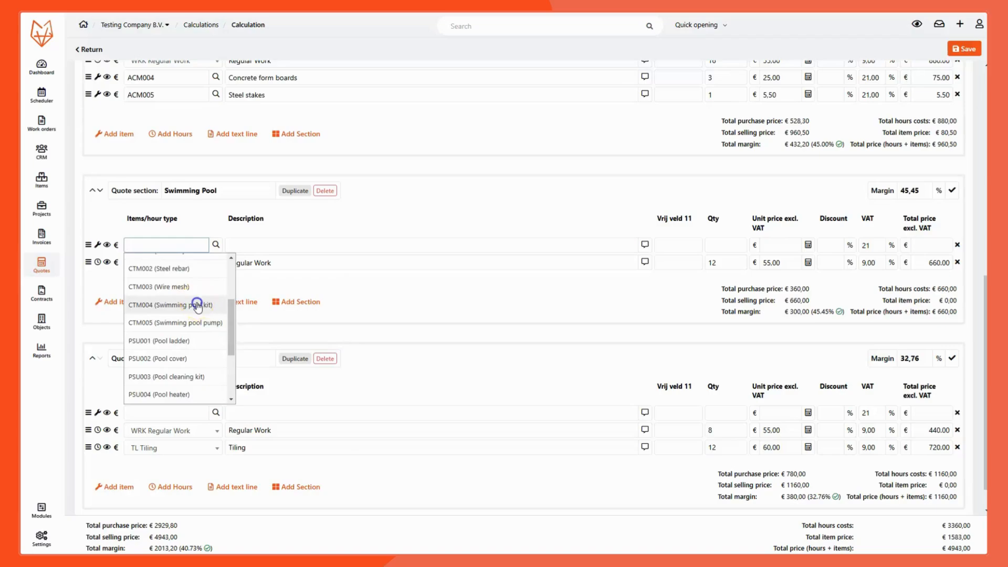
pyautogui.click(198, 299)
# Add the item CTM005 (Swimming pool pump) to the Swimming Pool section and move its Regular Work line above the items.
pyautogui.click(113, 302)
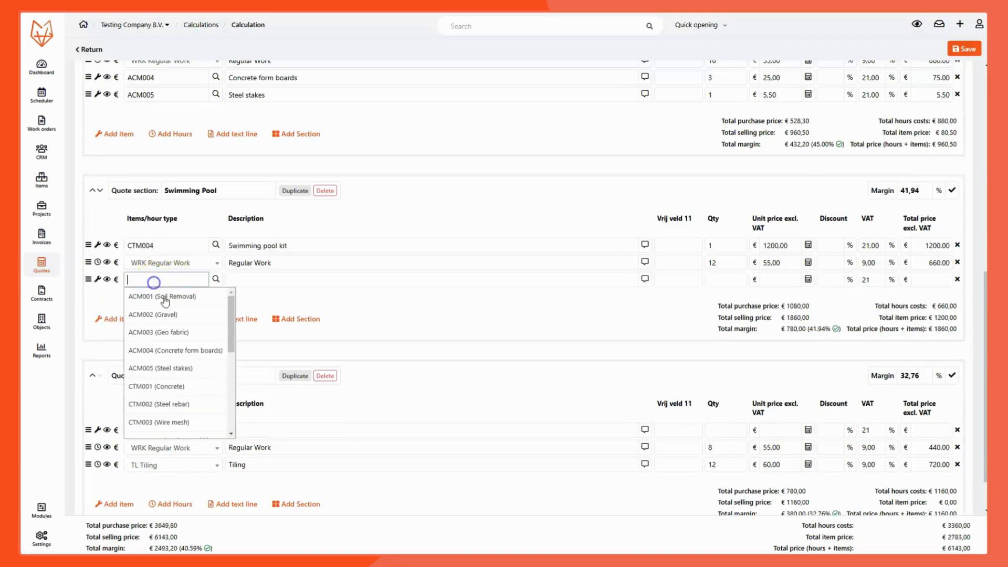
pyautogui.scroll(-2, 192, 404)
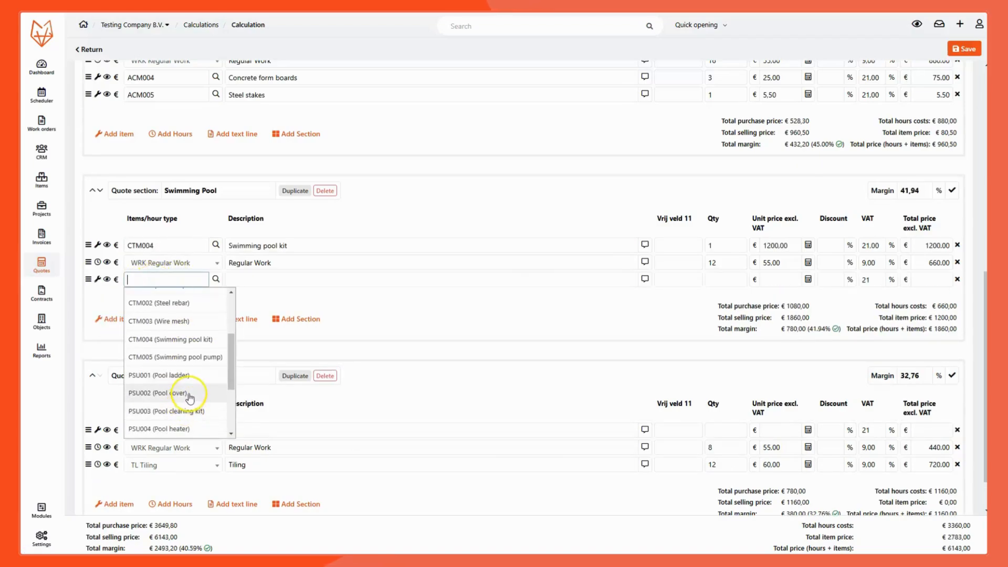
pyautogui.click(193, 357)
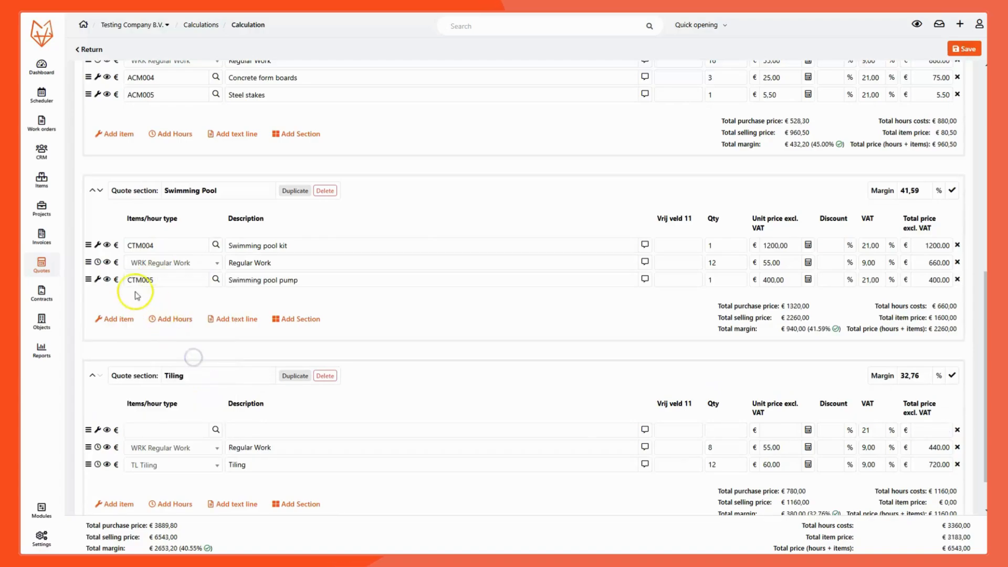
pyautogui.moveTo(98, 265); pyautogui.dragTo(95, 243)
# Fill the empty item line in the Tiling section with TBL001 (Pool tiles) and set its quantity to 24.
pyautogui.scroll(-1, 105, 294)
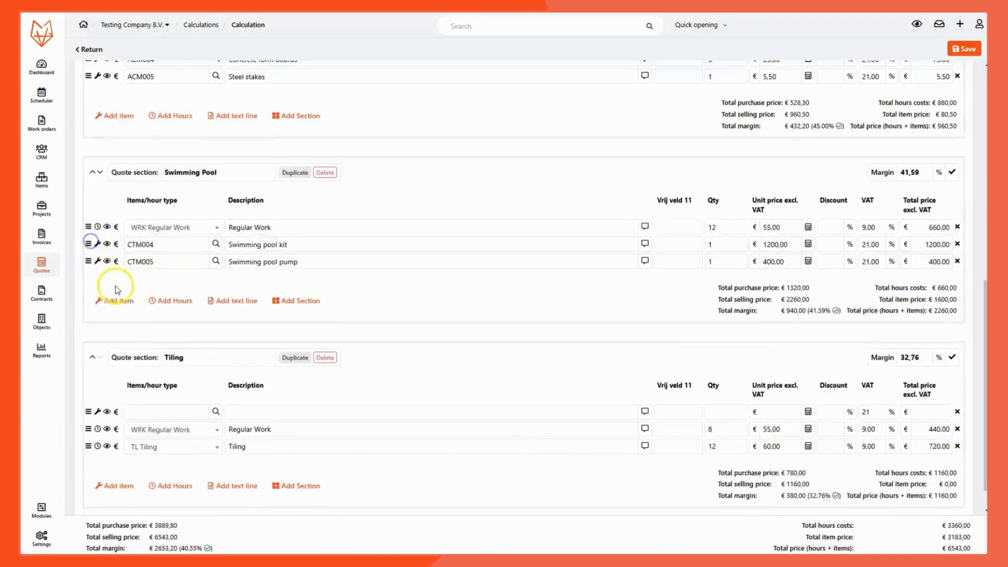
pyautogui.click(168, 375)
pyautogui.scroll(-5, 168, 446)
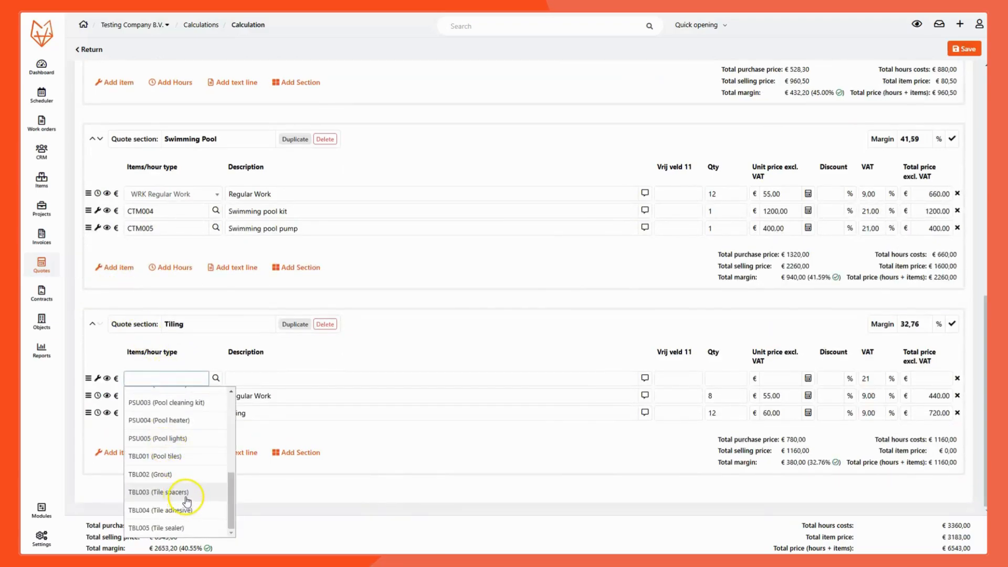
pyautogui.click(176, 455)
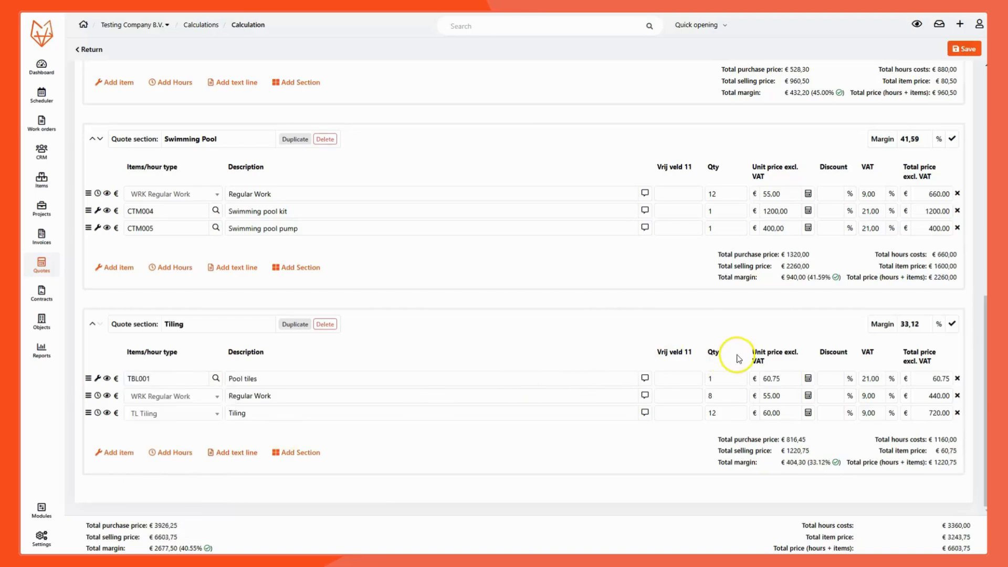
pyautogui.click(723, 375)
pyautogui.write('24')
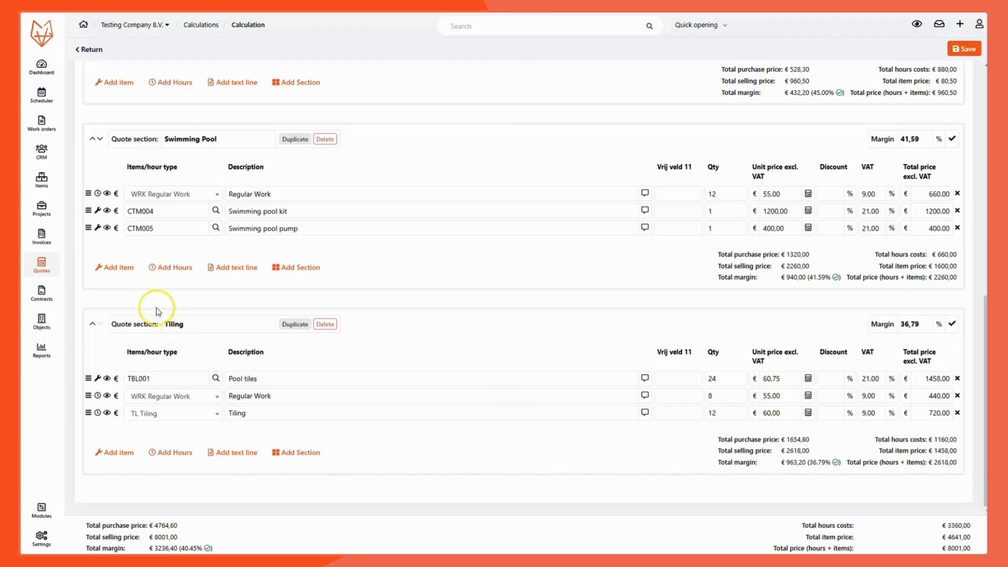
# Add another item line to the Swimming Pool section and search the internal inventory for "pool" from it.
pyautogui.click(114, 271)
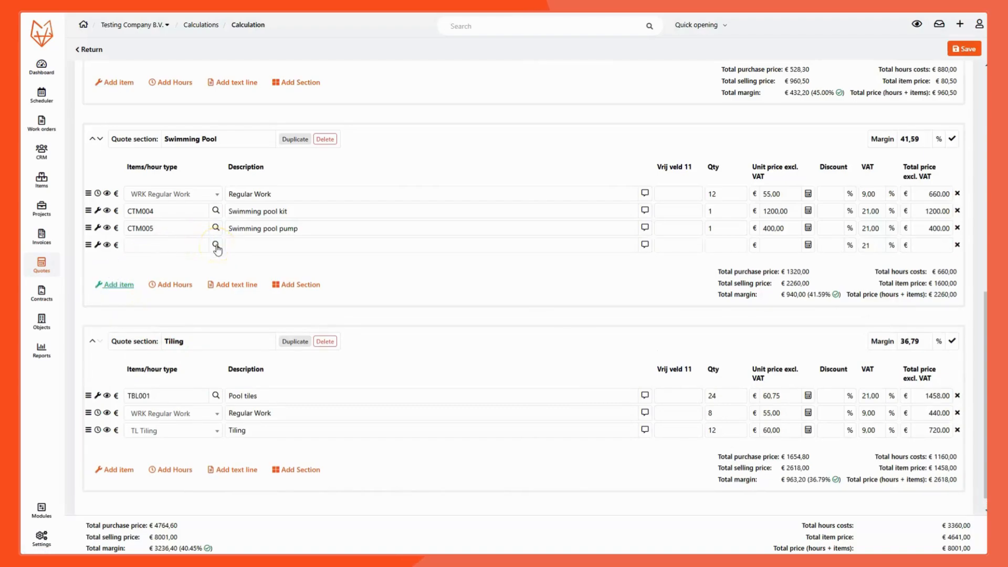
pyautogui.click(216, 246)
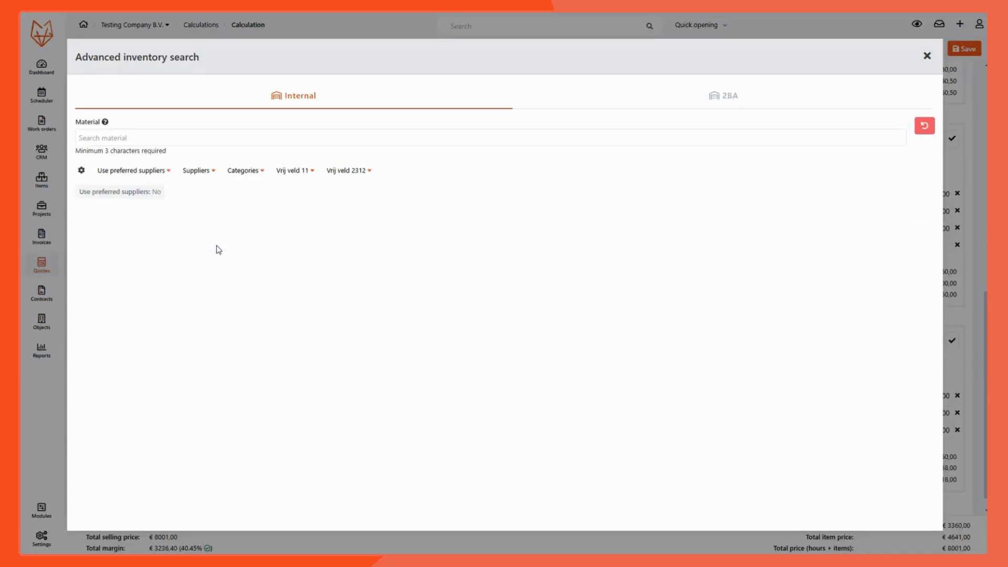
pyautogui.click(190, 139)
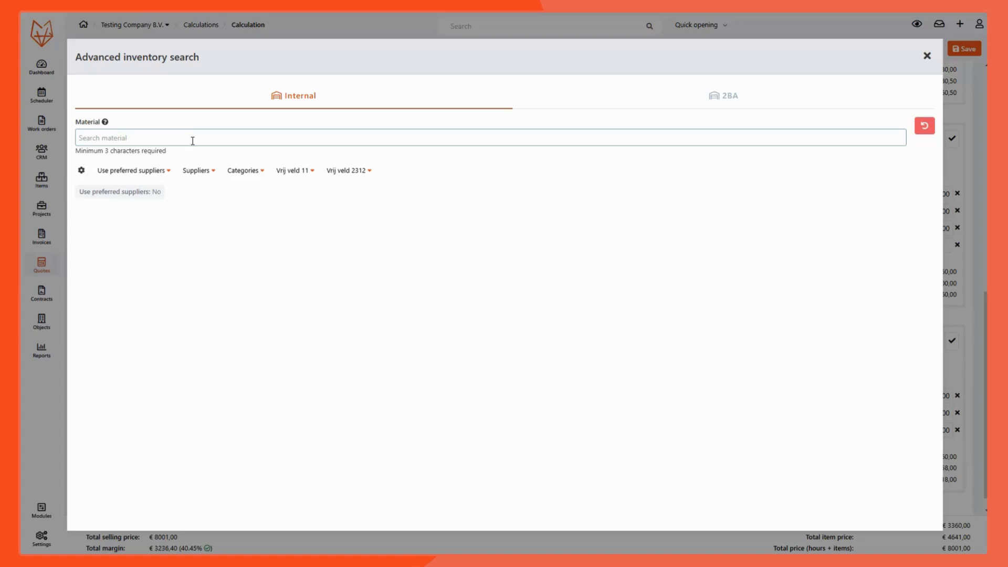
pyautogui.write('pool')
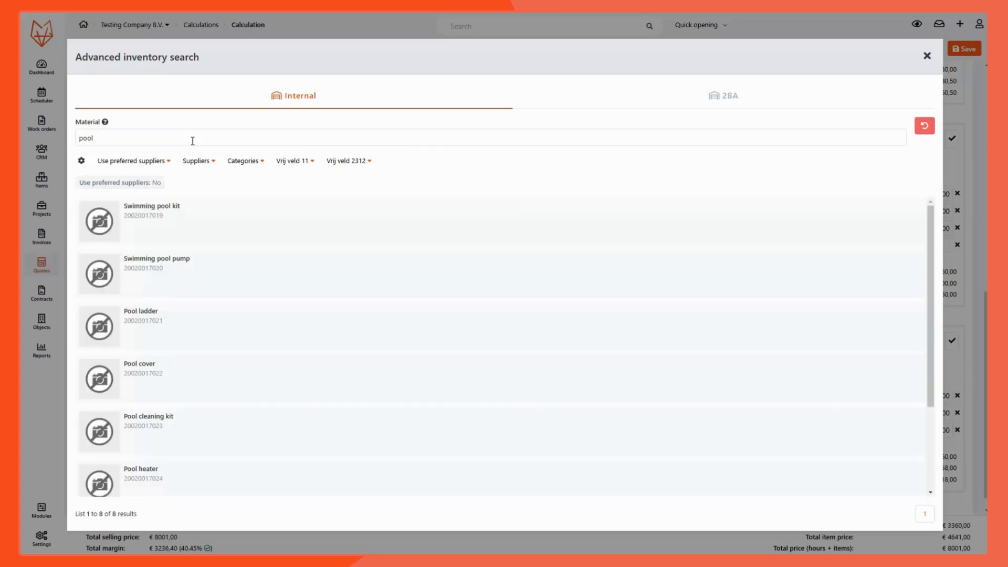
# Search the 2BA catalogue for products matching "sch" in the advanced inventory search.
pyautogui.click(726, 100)
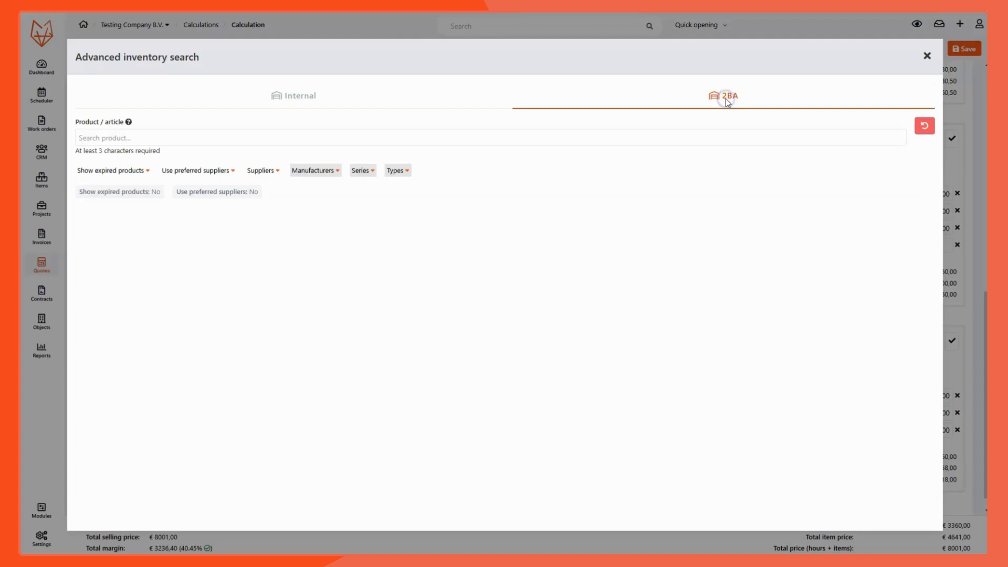
pyautogui.click(644, 139)
pyautogui.write('sc')
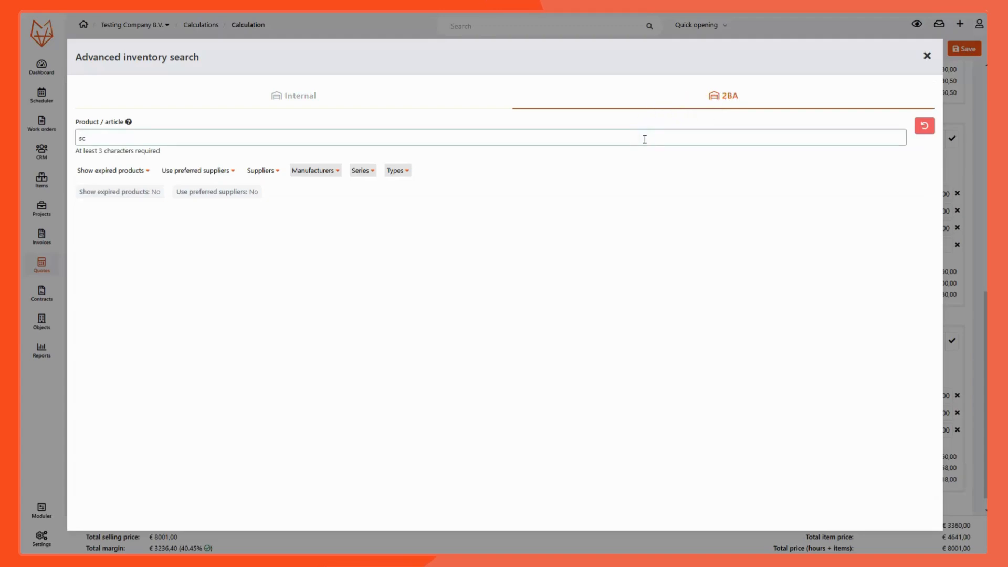
pyautogui.write('h')
pyautogui.click(636, 145)
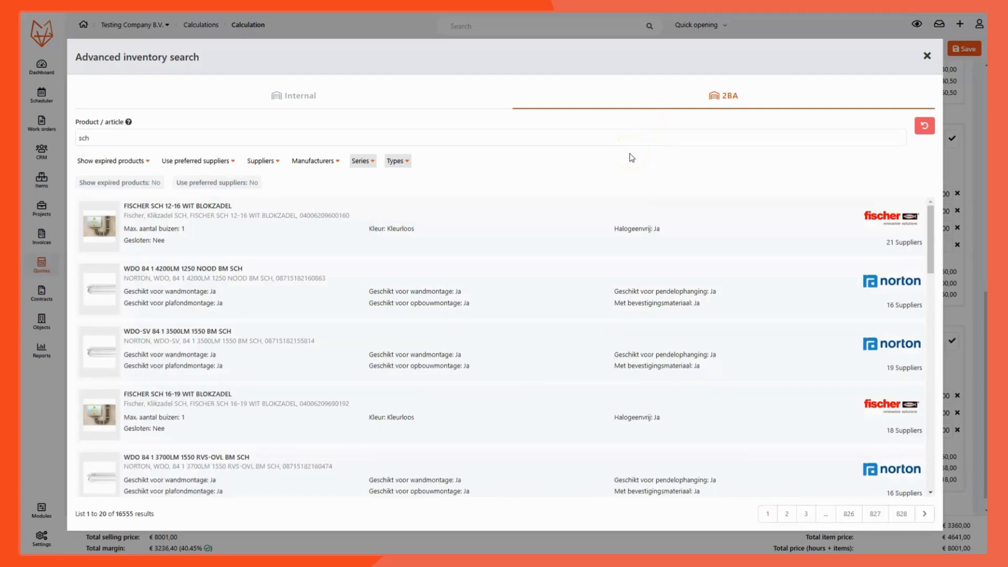
# Open the product FISCHER SCH 12-16 WIT BLOKZADEL and add the offer from supplier Vekto to the empty item line.
pyautogui.click(268, 222)
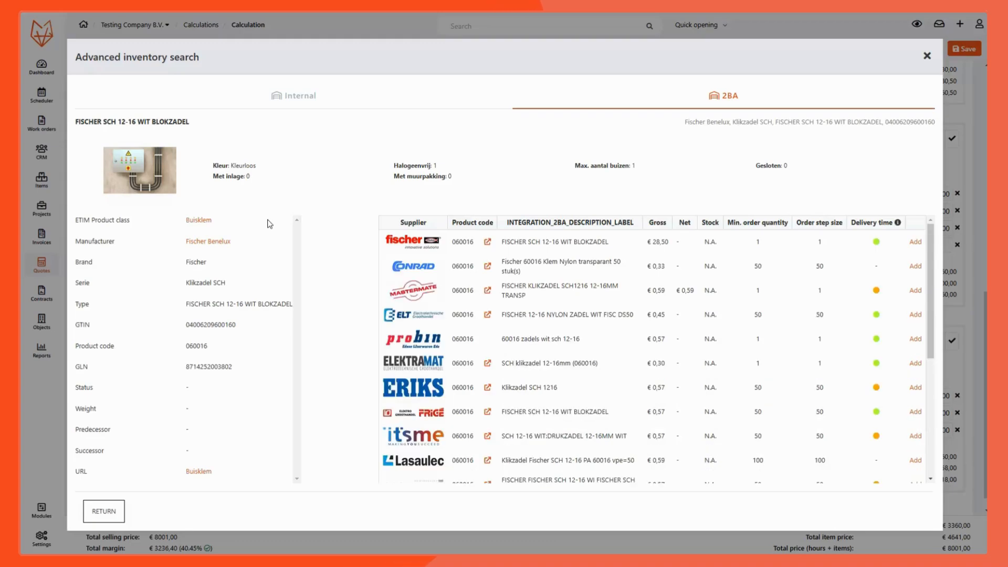
pyautogui.scroll(-3, 693, 268)
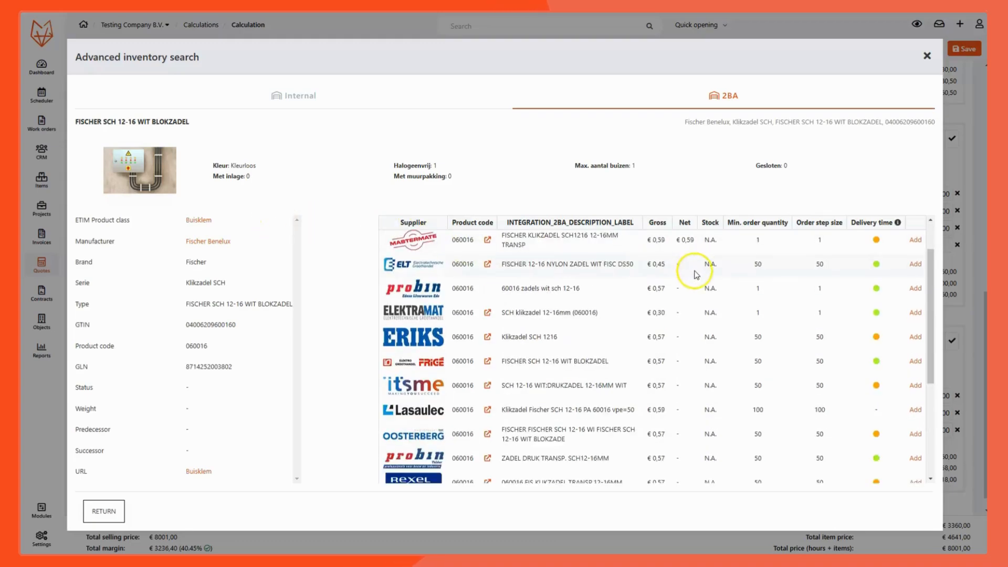
pyautogui.scroll(-3, 695, 284)
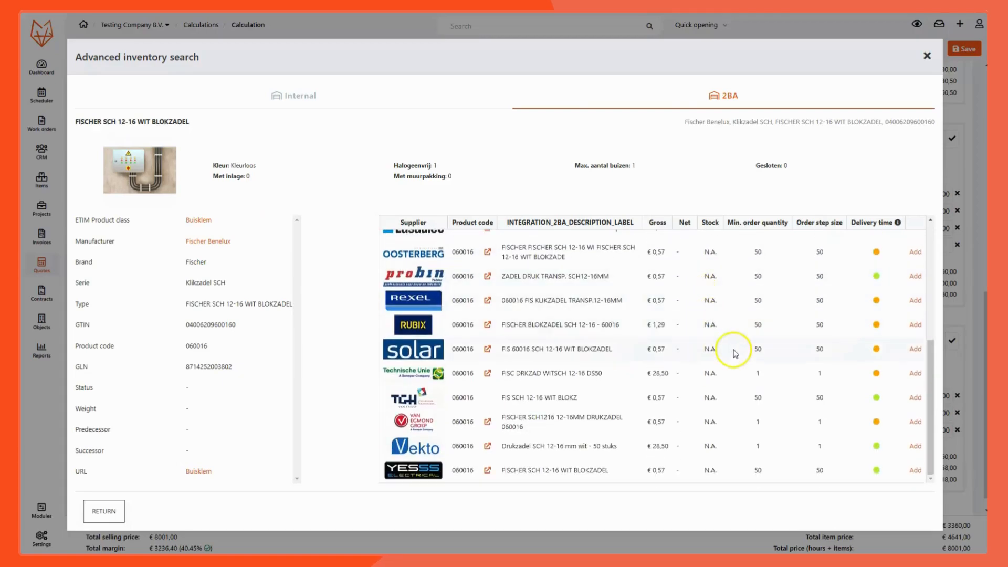
pyautogui.click(914, 448)
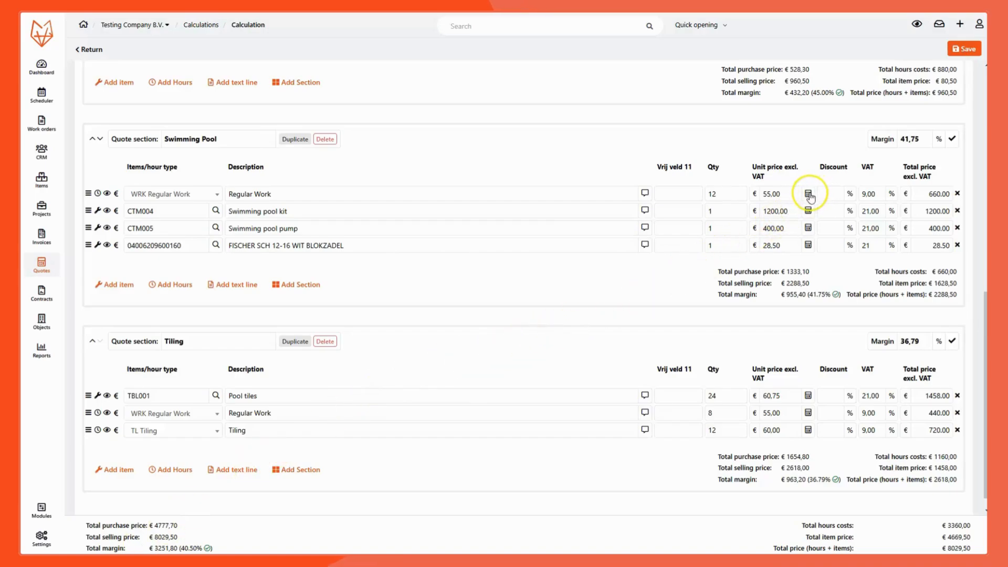
# In the price calculator of the Swimming Pool section's Regular Work line, set the markup to 50% and the margin to 25%.
pyautogui.click(809, 194)
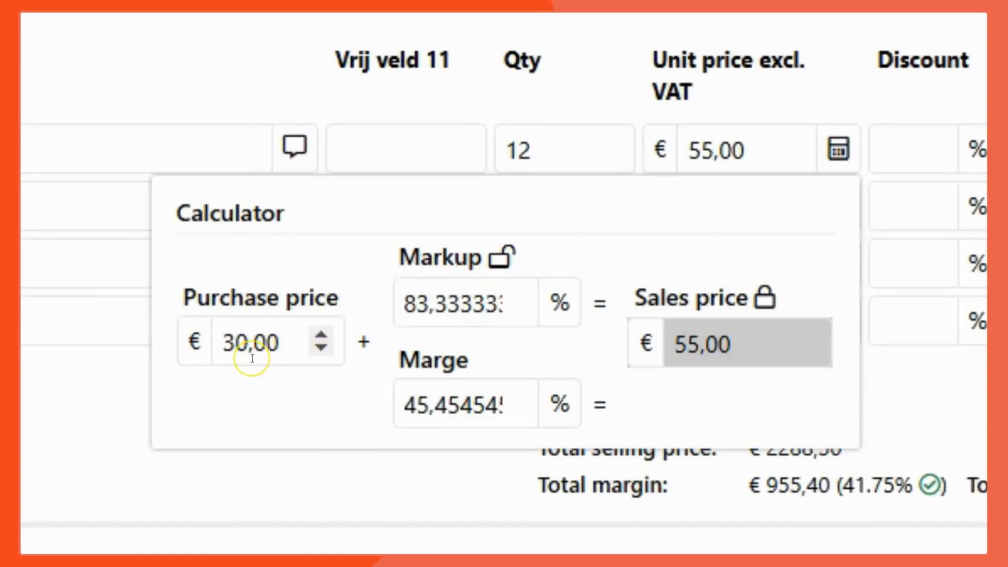
pyautogui.click(693, 360)
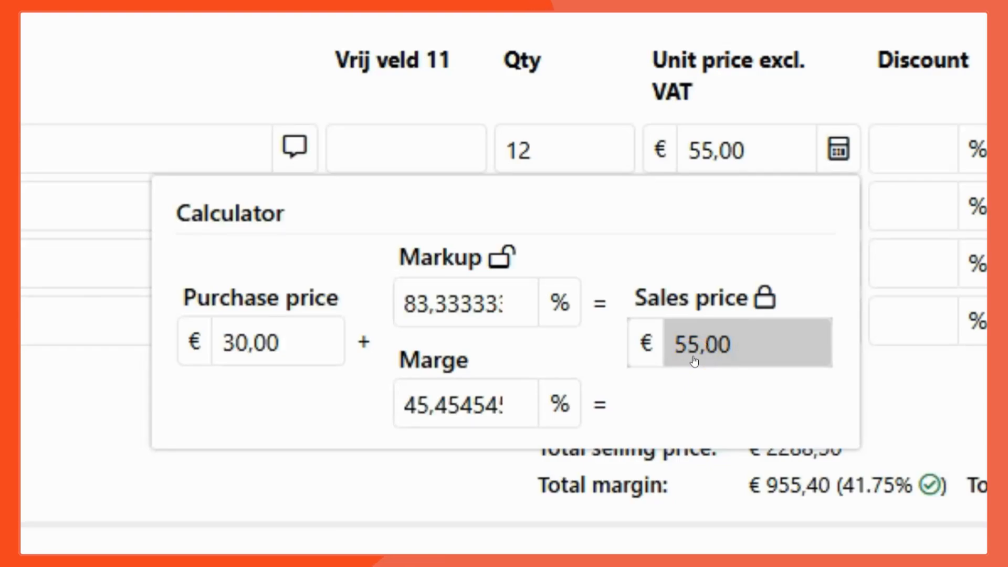
pyautogui.click(665, 359)
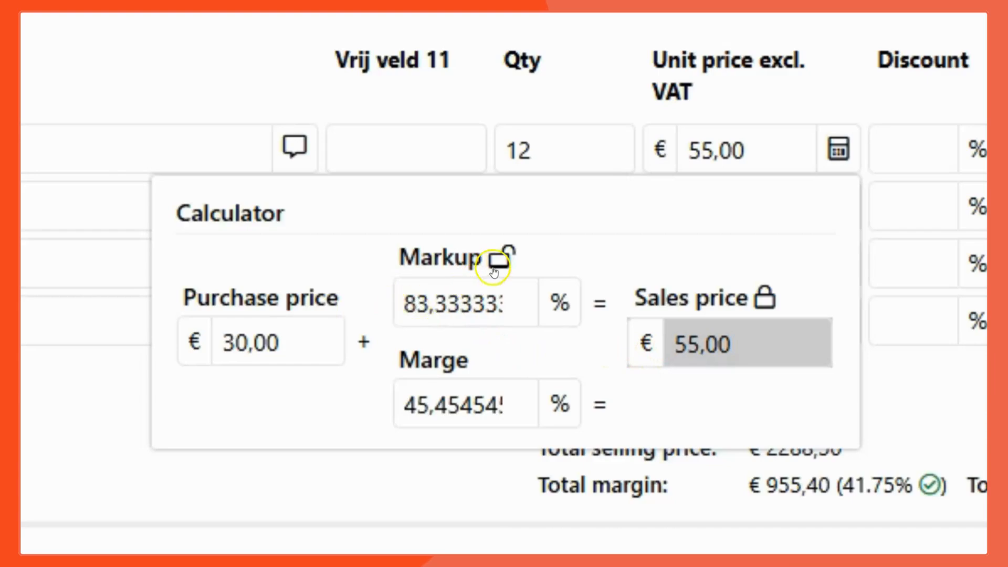
pyautogui.click(426, 307)
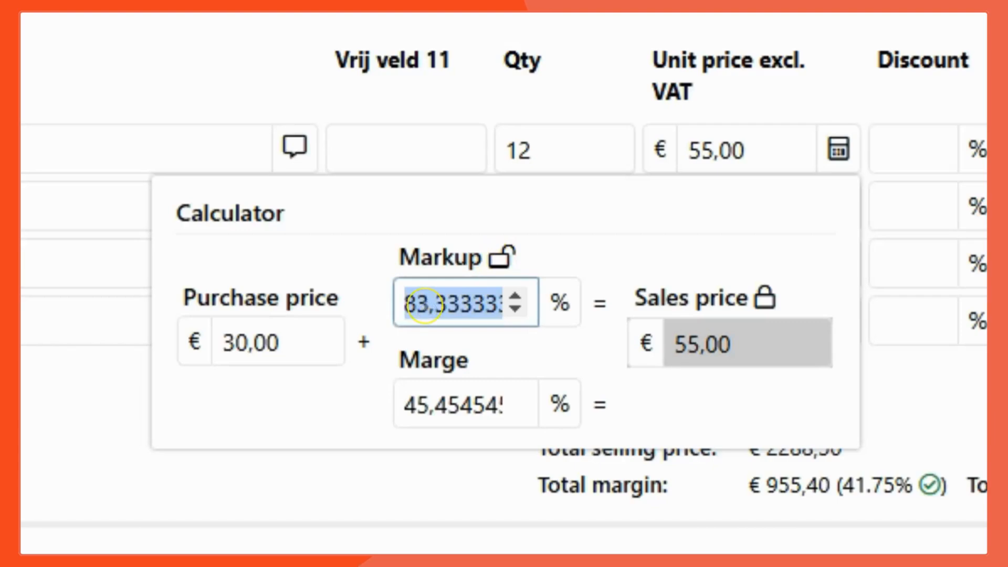
pyautogui.write('50')
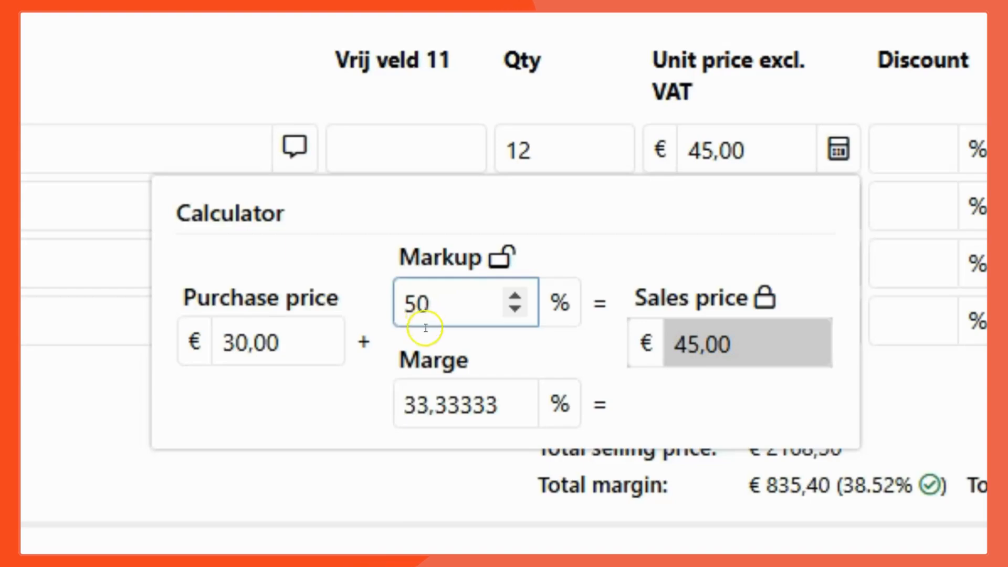
pyautogui.click(429, 395)
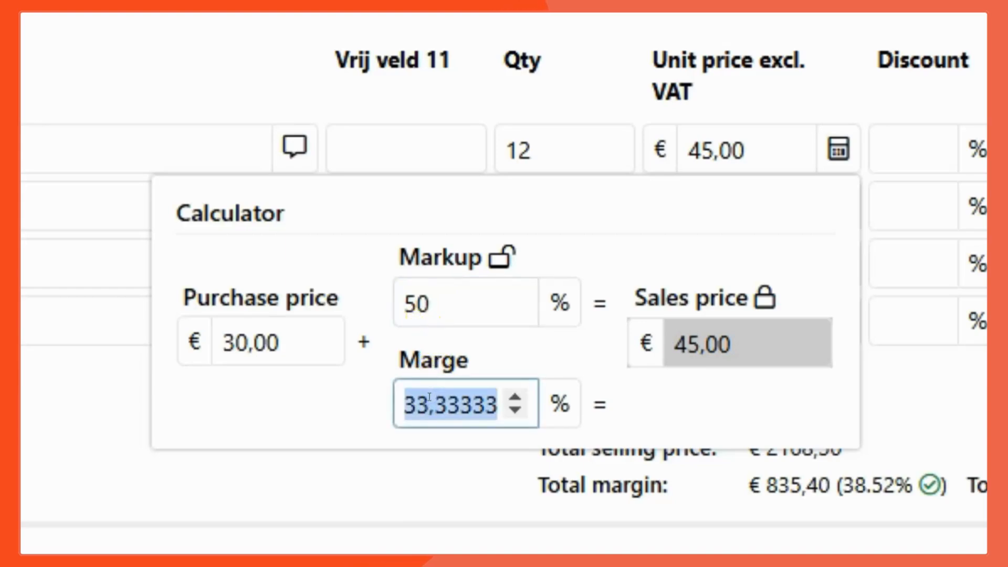
pyautogui.write('25')
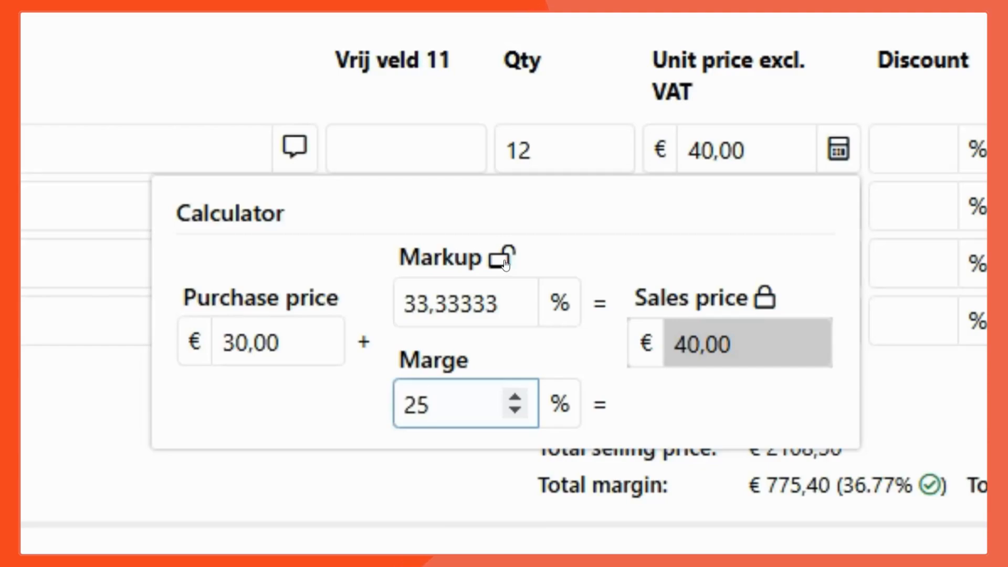
# Unlock the sales price in the Regular Work line's calculator and set it to € 65.
pyautogui.click(764, 300)
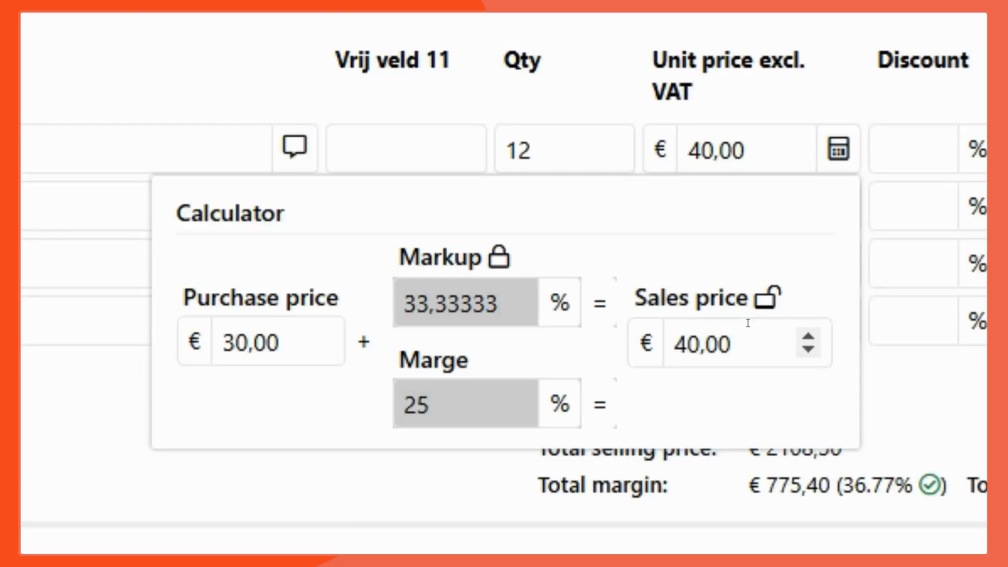
pyautogui.moveTo(735, 341); pyautogui.dragTo(669, 342)
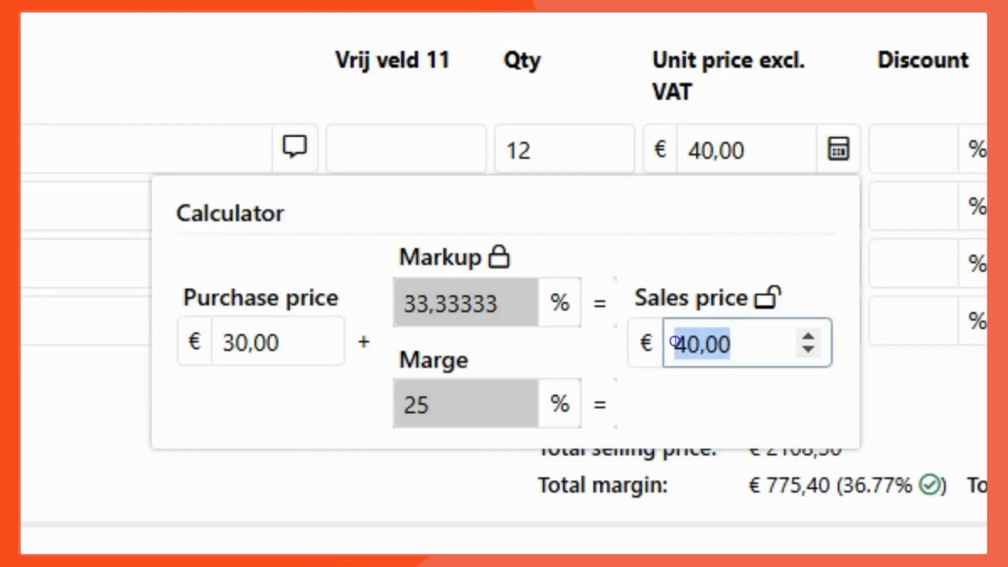
pyautogui.write('65')
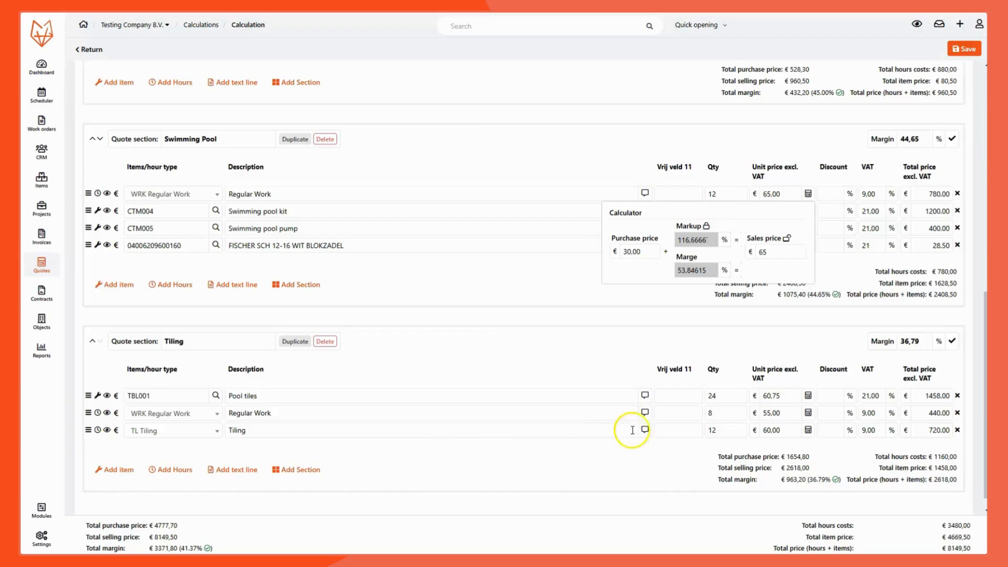
# Set the custom margin of the whole calculation to 45% in the advanced settings and apply it.
pyautogui.scroll(10, 645, 428)
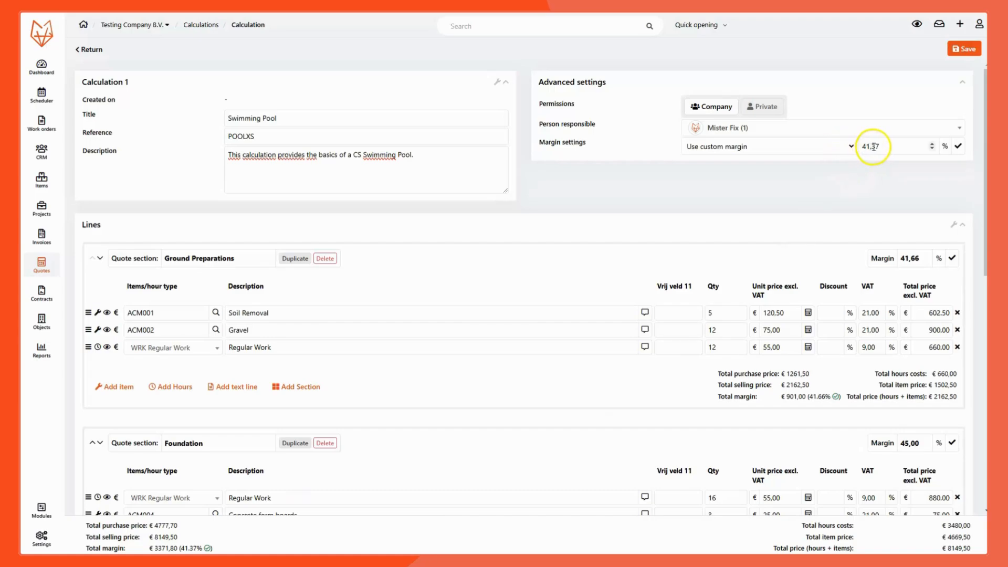
pyautogui.moveTo(890, 147); pyautogui.dragTo(859, 149)
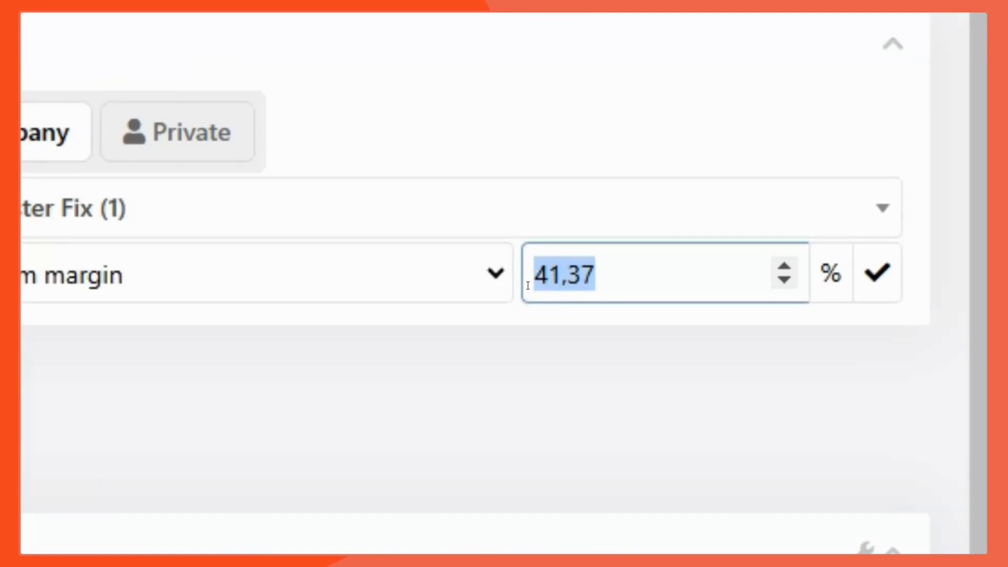
pyautogui.write('4')
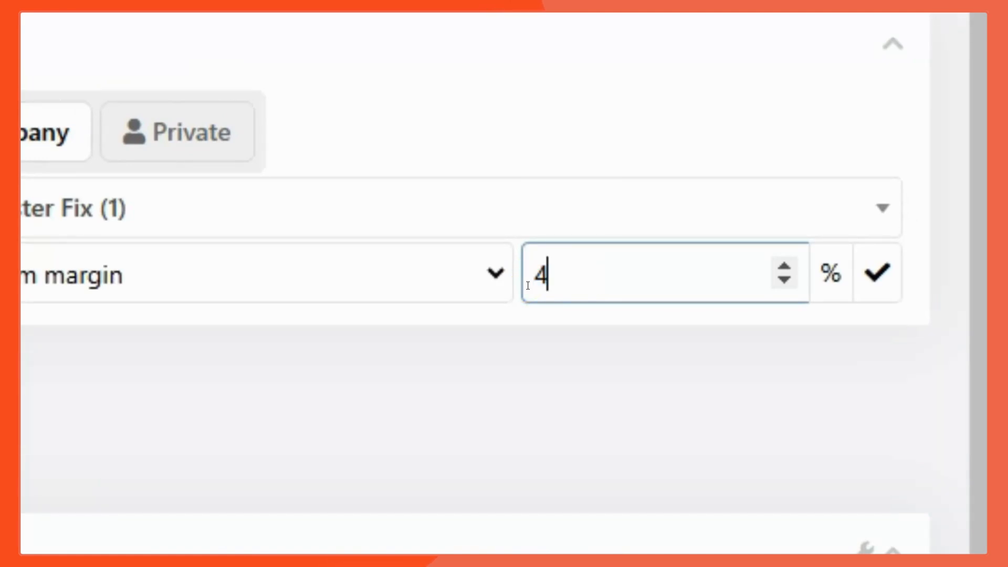
pyautogui.write('5')
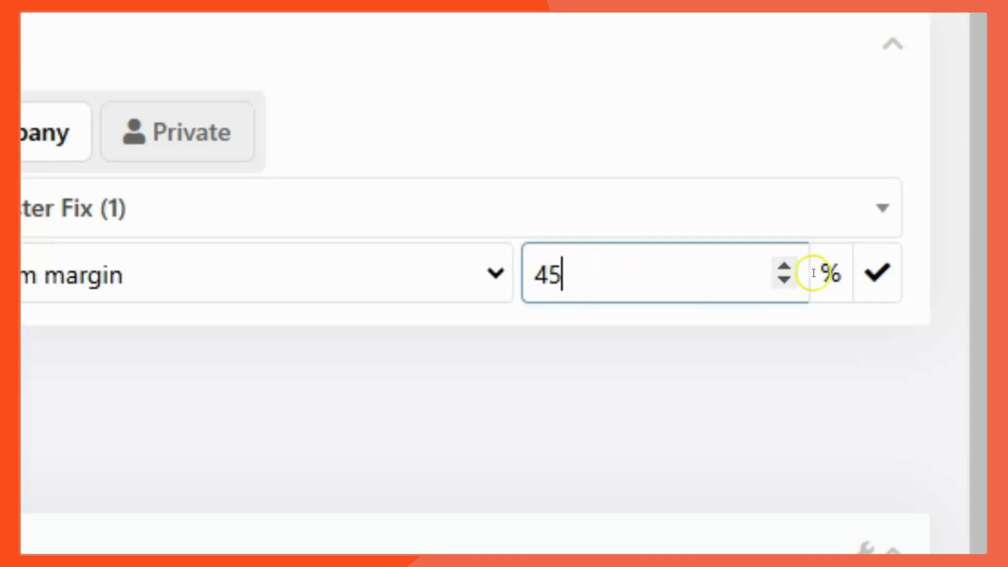
pyautogui.click(877, 280)
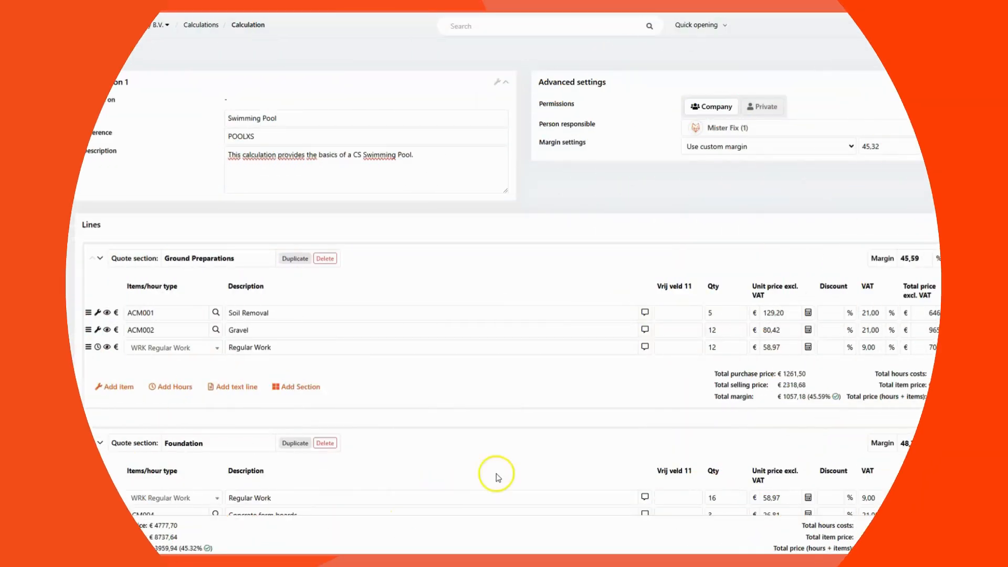
# Set the margin of the Ground Preparations section to 30% and apply it.
pyautogui.moveTo(836, 399)
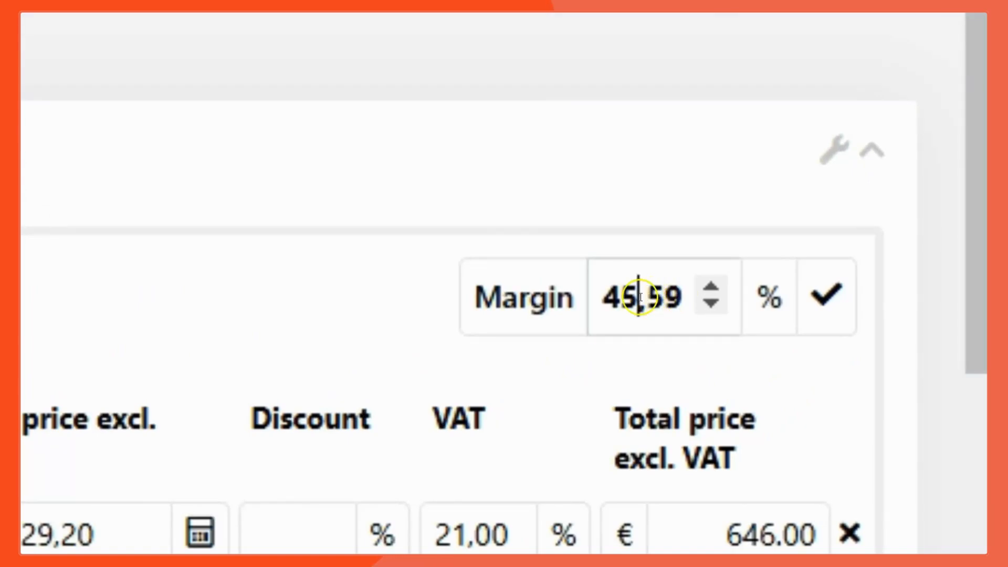
pyautogui.doubleClick(641, 298)
pyautogui.write('30')
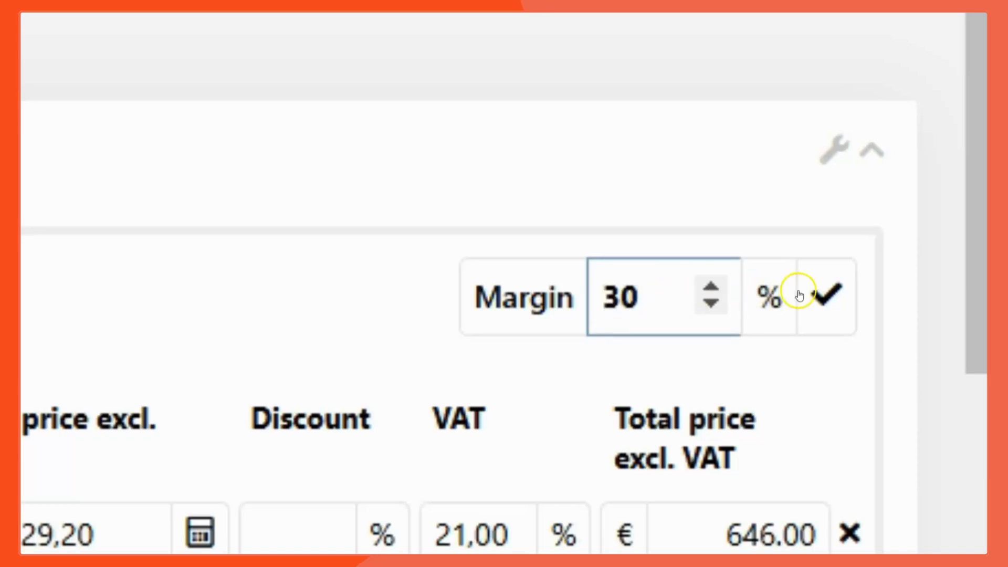
pyautogui.click(819, 295)
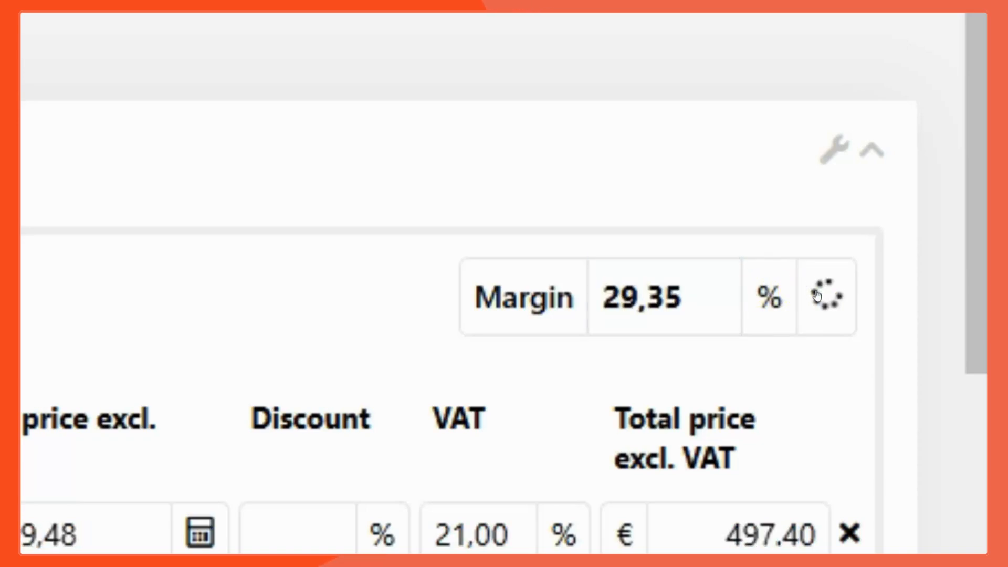
# Set the margin of the Foundation section to 55% and apply it.
pyautogui.scroll(-10, 822, 314)
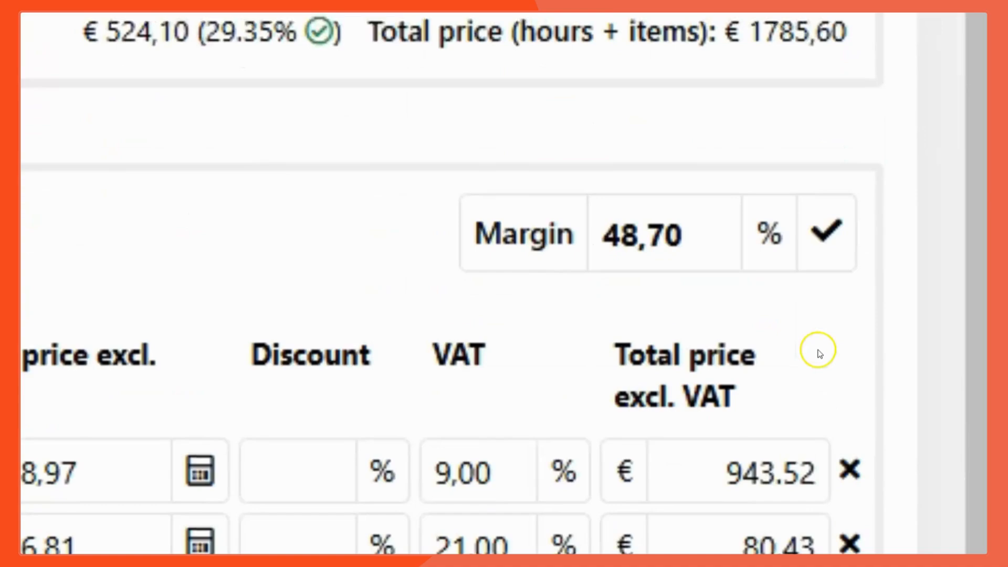
pyautogui.moveTo(687, 240); pyautogui.dragTo(599, 227)
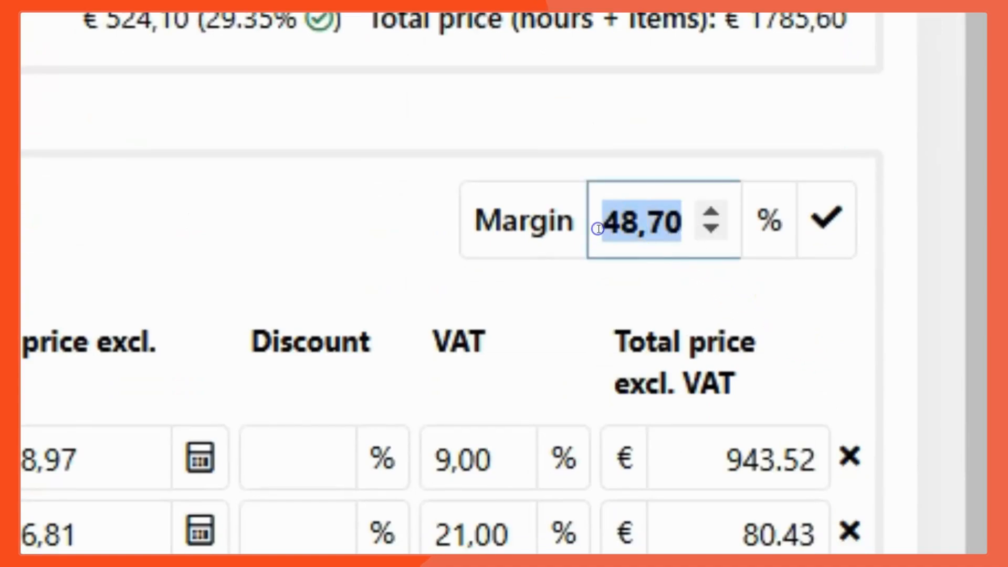
pyautogui.write('55')
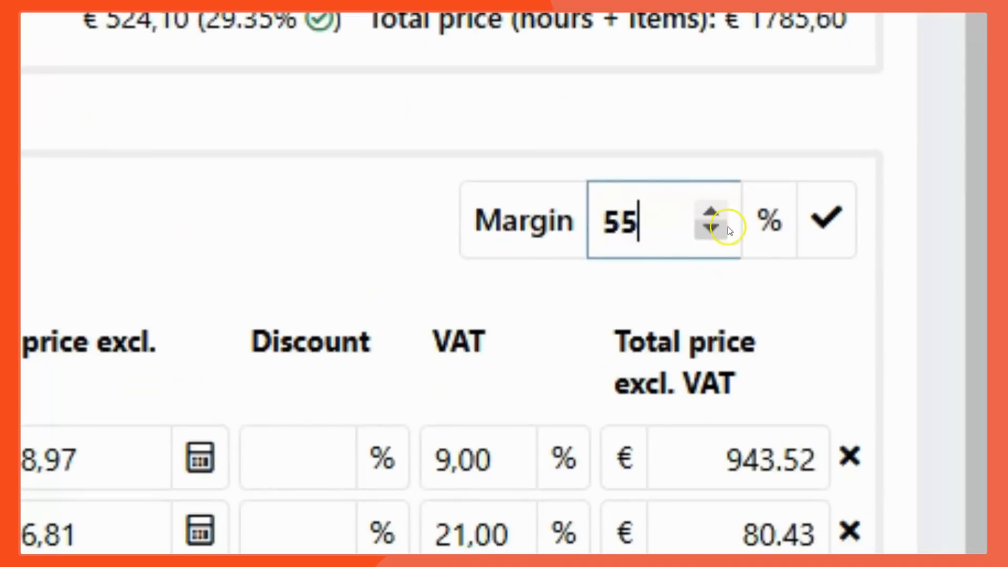
pyautogui.click(826, 223)
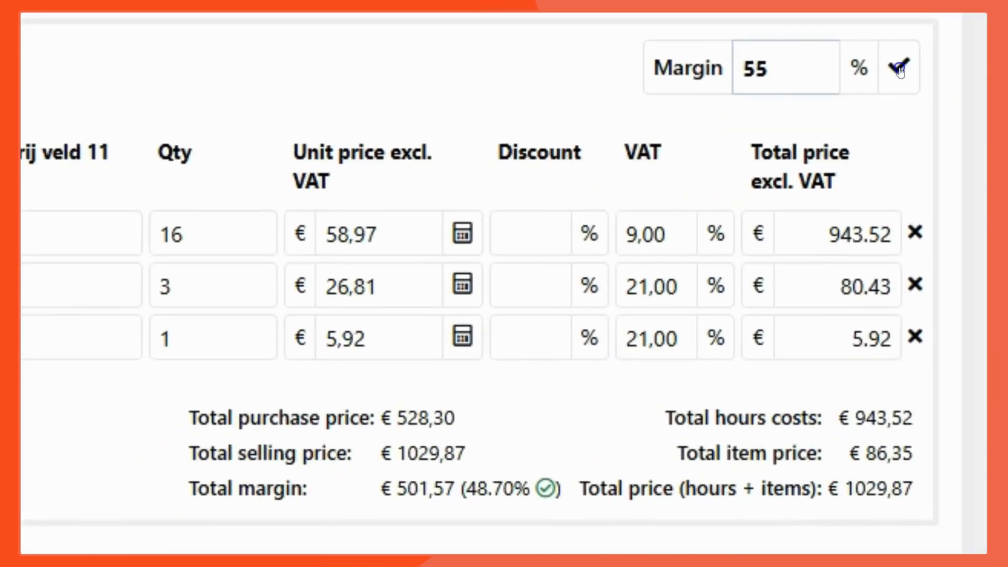
pyautogui.click(900, 70)
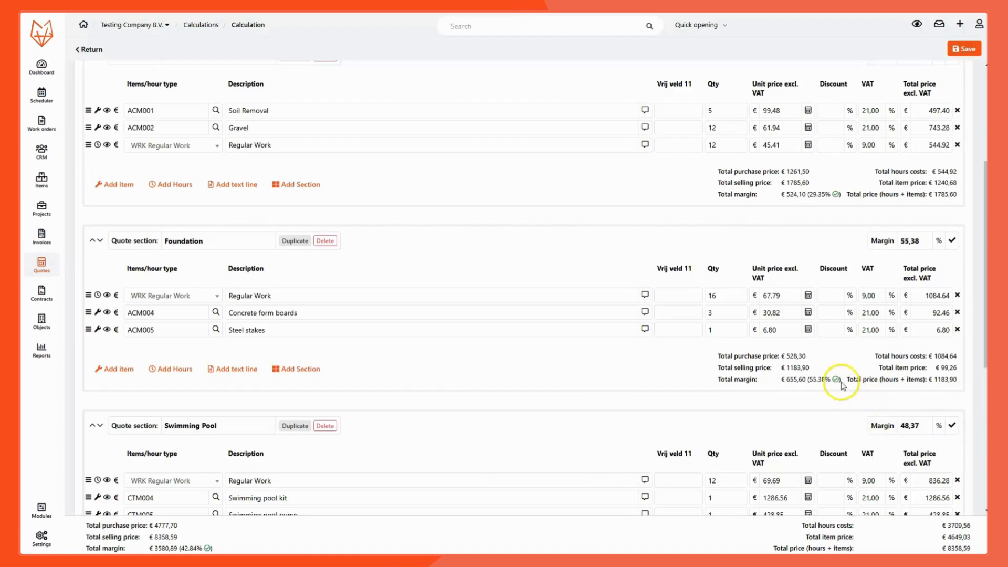
# Lower the Foundation section's margin to 20% and apply it.
pyautogui.moveTo(834, 380)
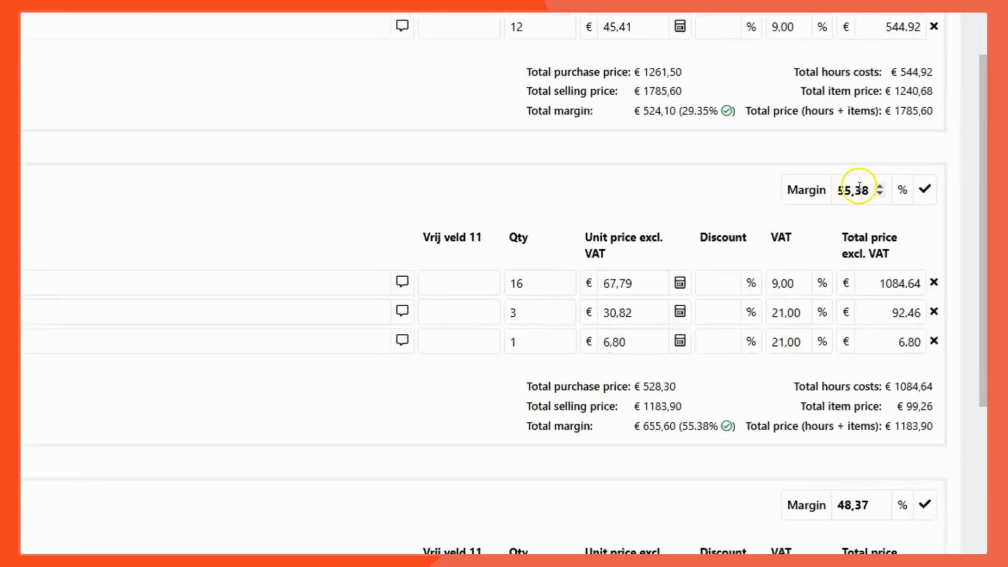
pyautogui.moveTo(851, 173); pyautogui.dragTo(815, 174)
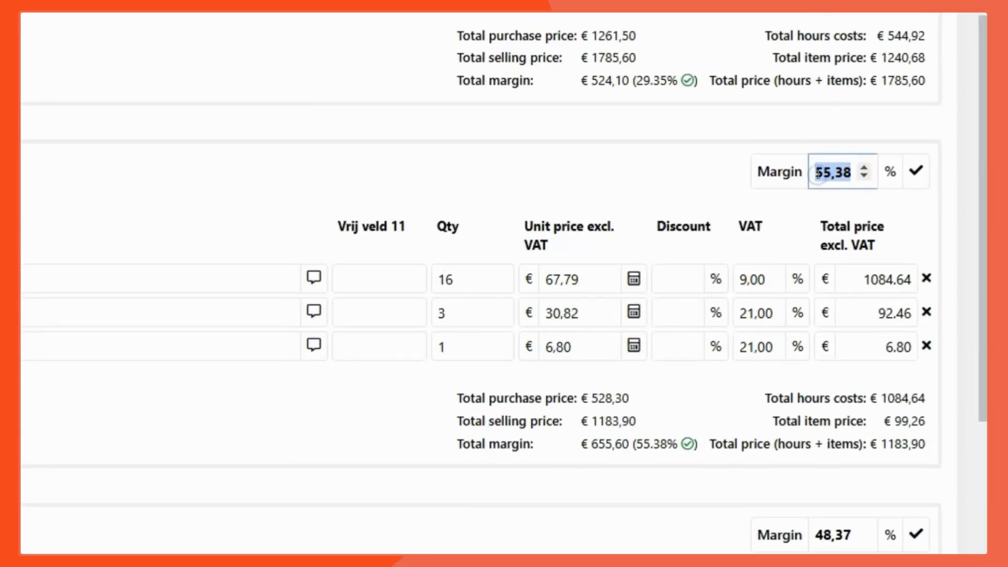
pyautogui.write('20')
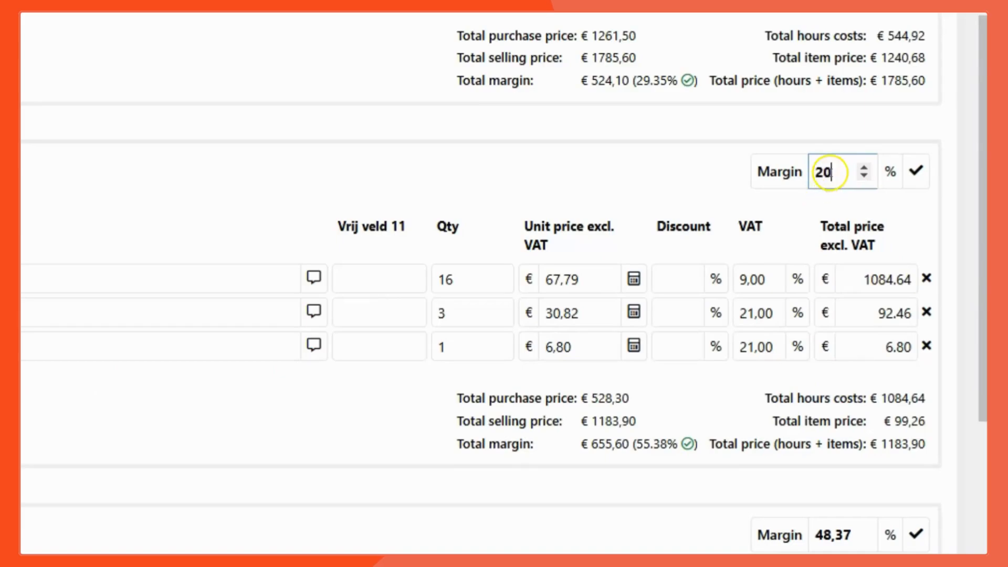
pyautogui.click(916, 173)
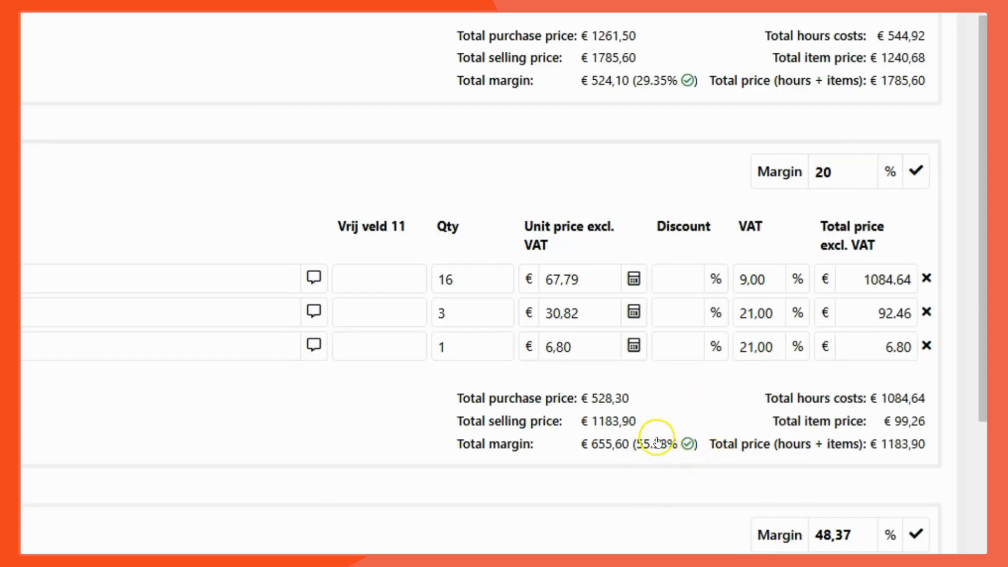
pyautogui.click(916, 172)
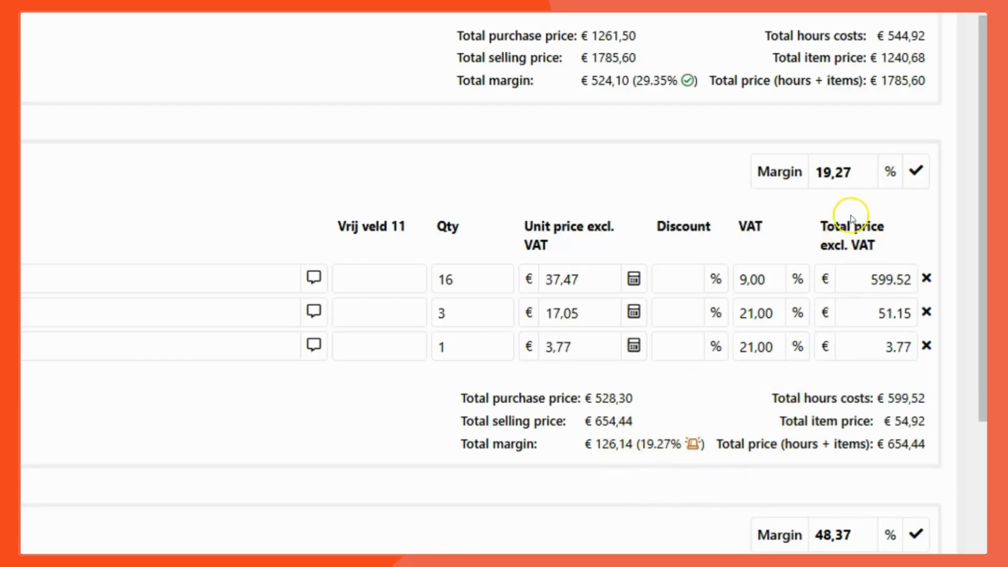
# Lower the Foundation section's margin to 10% and apply it.
pyautogui.doubleClick(844, 173)
pyautogui.write('10')
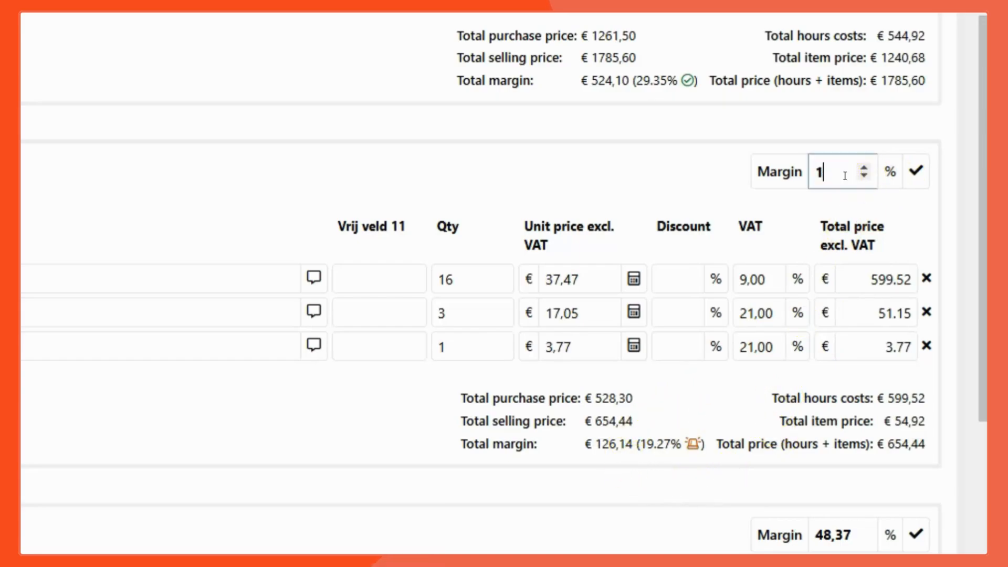
pyautogui.click(890, 173)
pyautogui.click(836, 176)
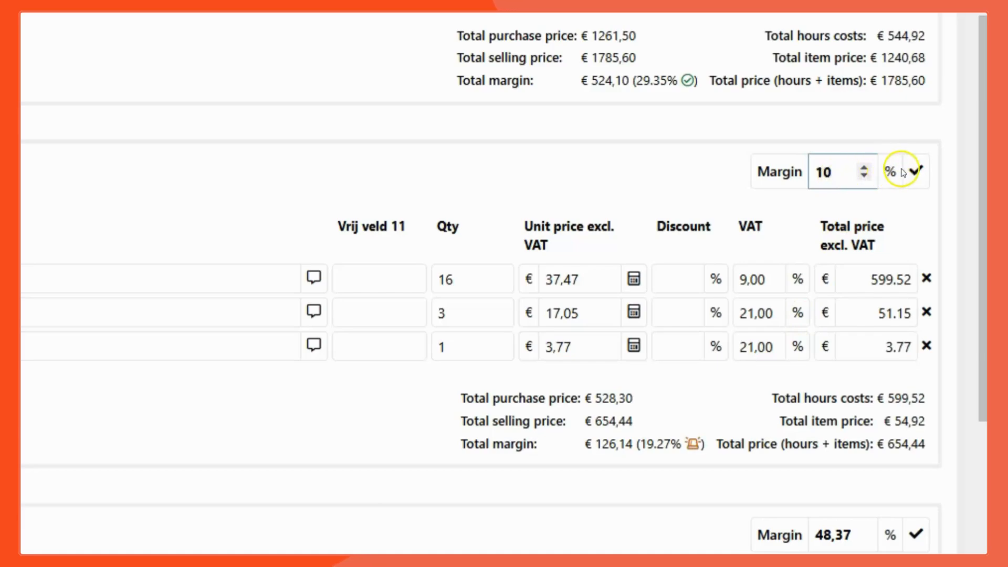
pyautogui.click(917, 172)
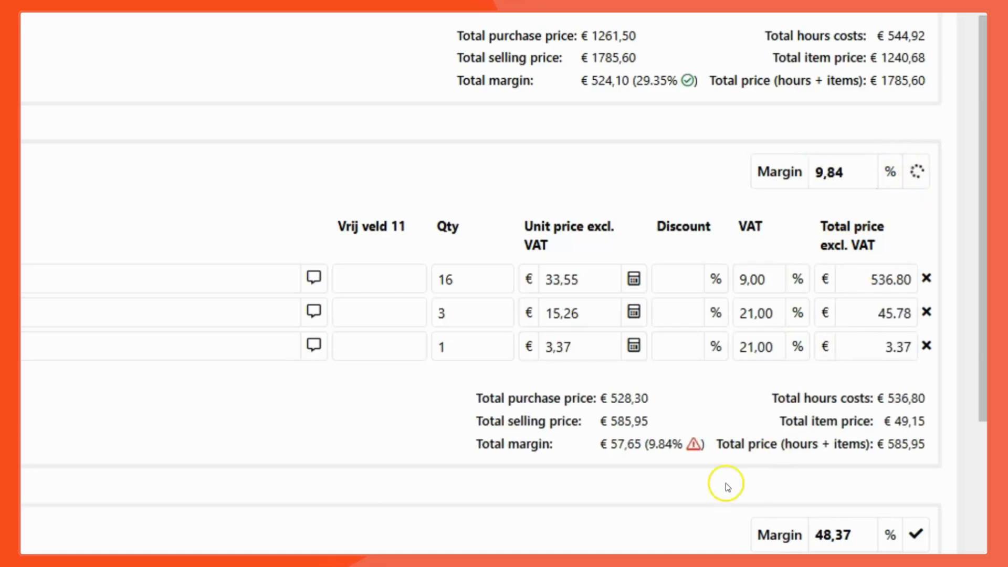
# Save the Swimming Pool calculation, and complete and lock it.
pyautogui.moveTo(692, 446)
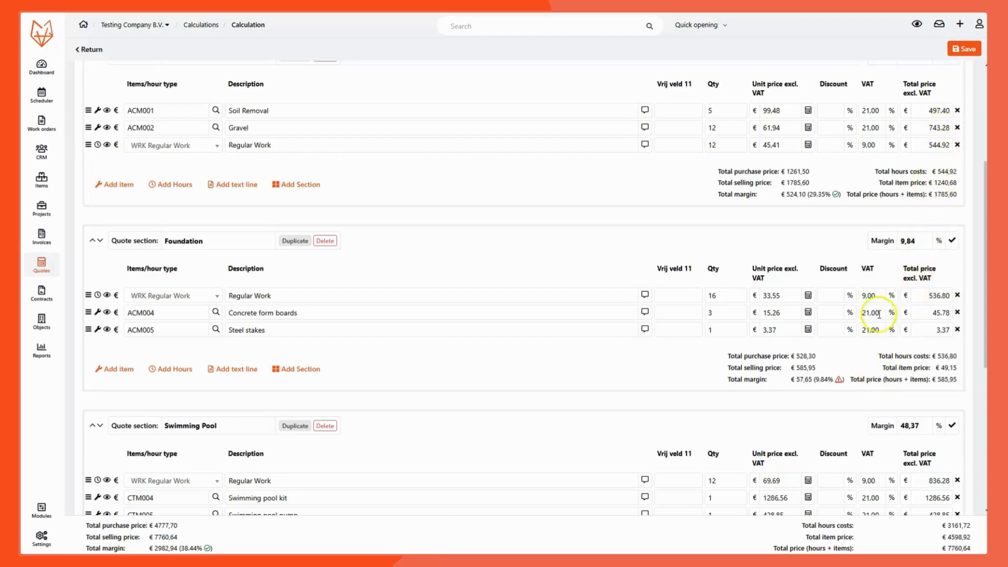
pyautogui.moveTo(208, 549)
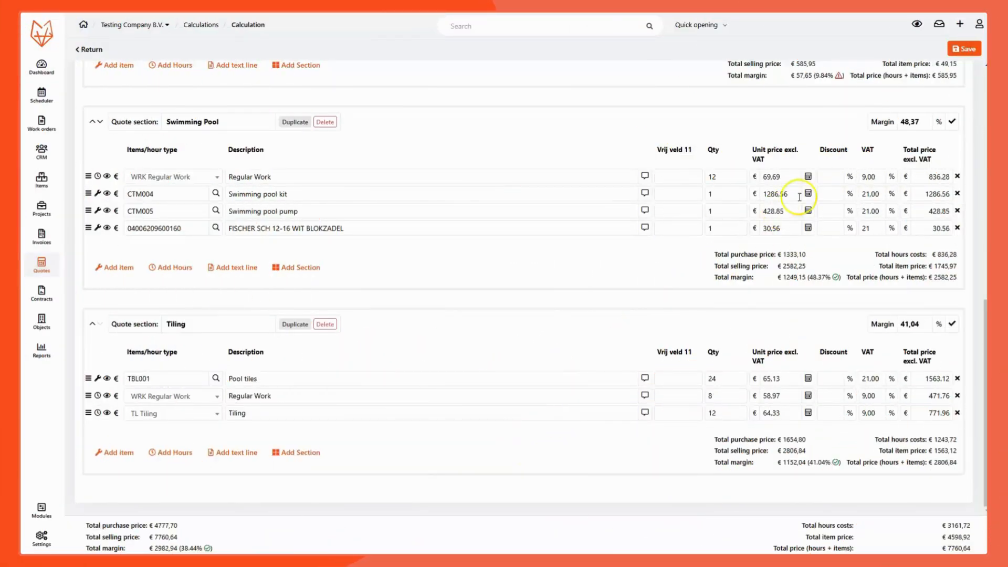
pyautogui.click(972, 50)
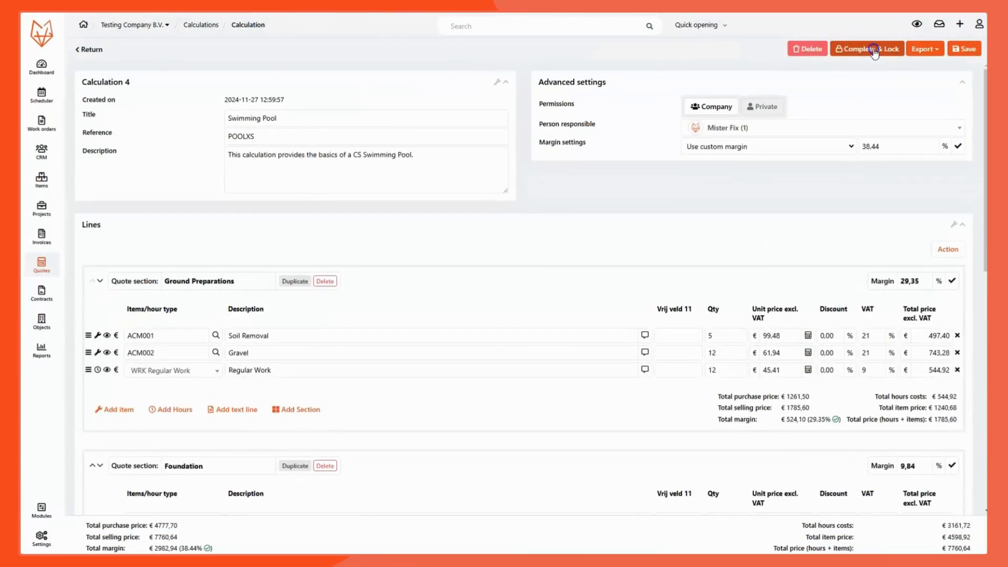
pyautogui.click(874, 50)
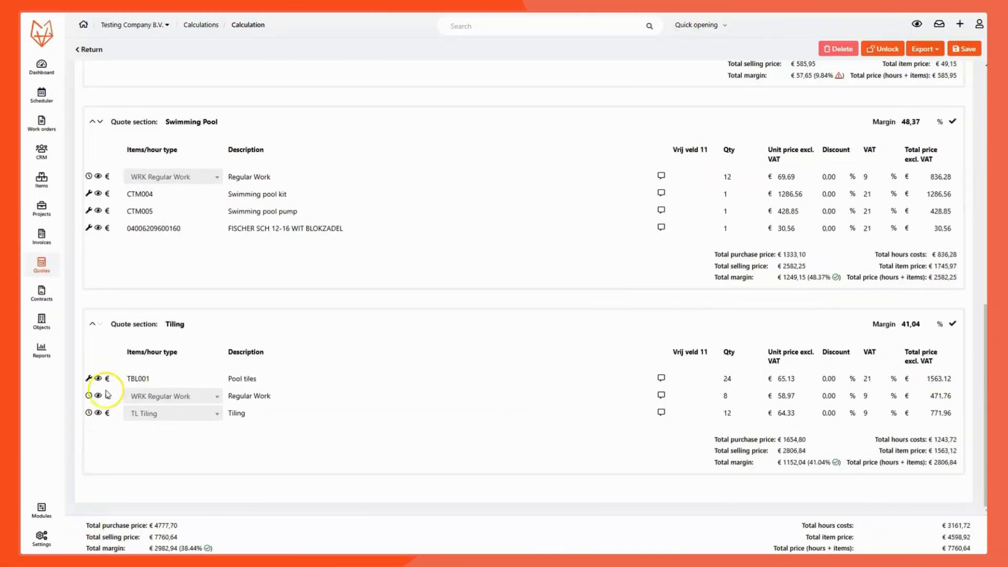
# Filter the calculations overview by margin goal Safe and by Danger, and reset and hide the filters.
pyautogui.click(202, 26)
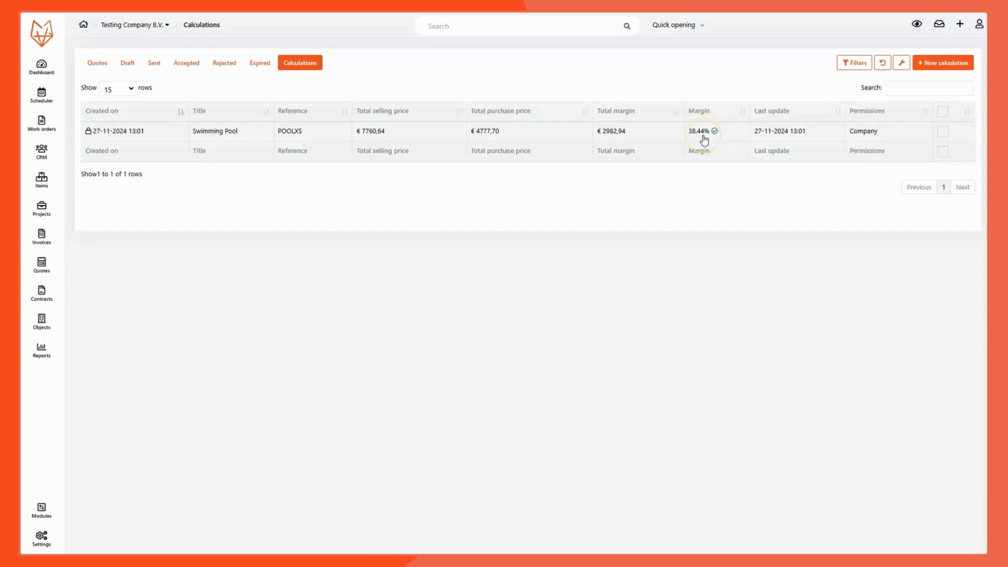
pyautogui.click(854, 63)
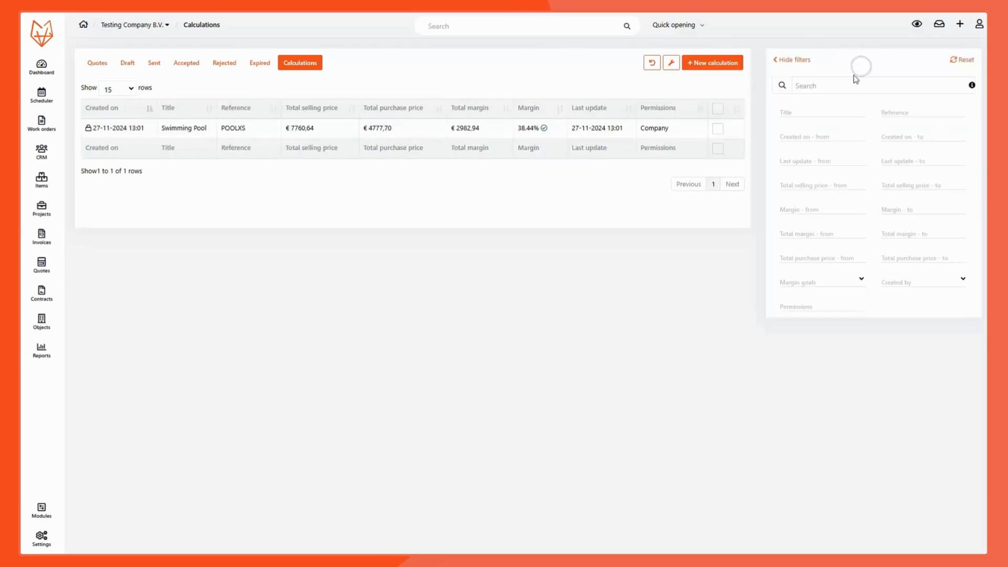
pyautogui.click(809, 281)
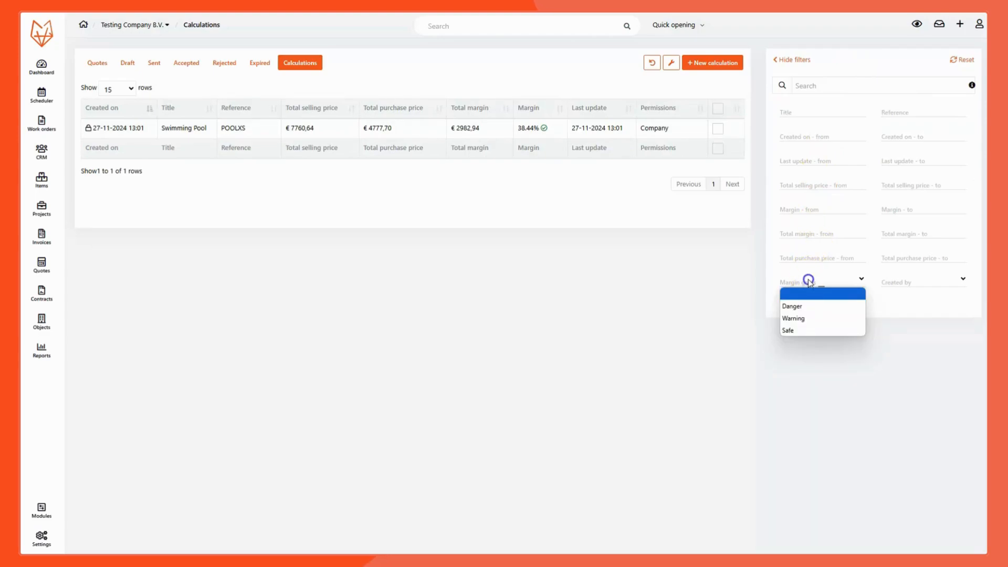
pyautogui.click(789, 330)
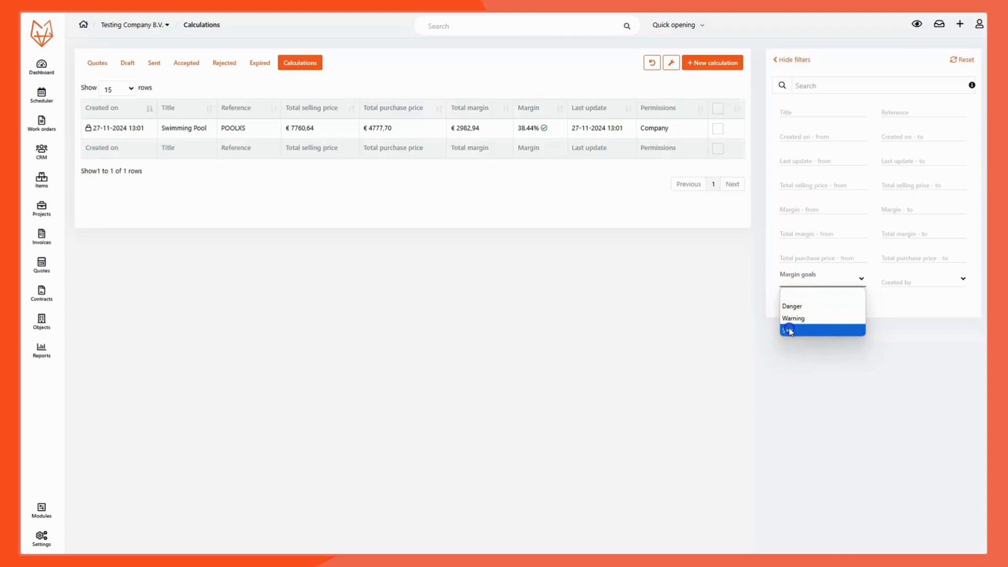
pyautogui.click(812, 288)
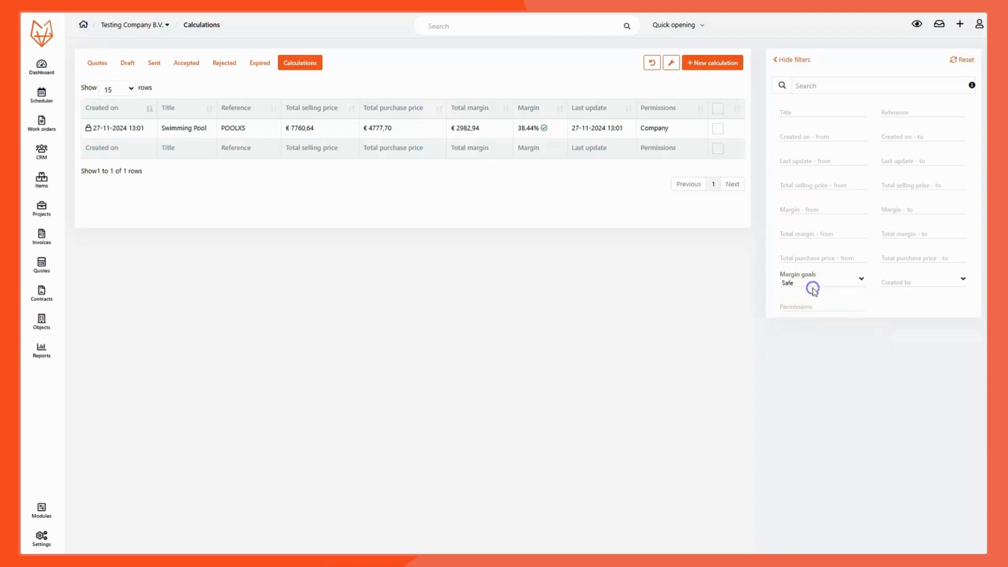
pyautogui.click(800, 306)
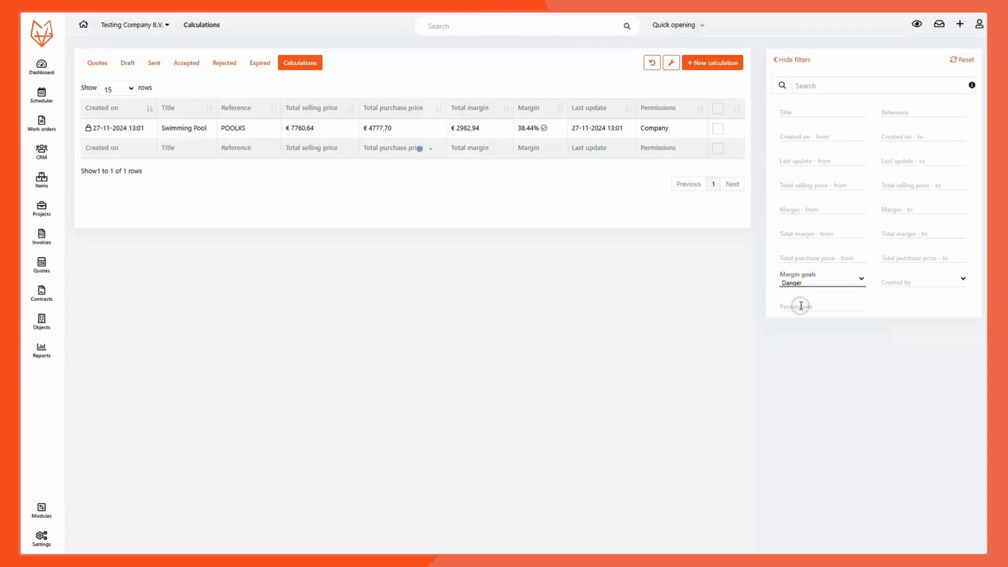
pyautogui.click(956, 60)
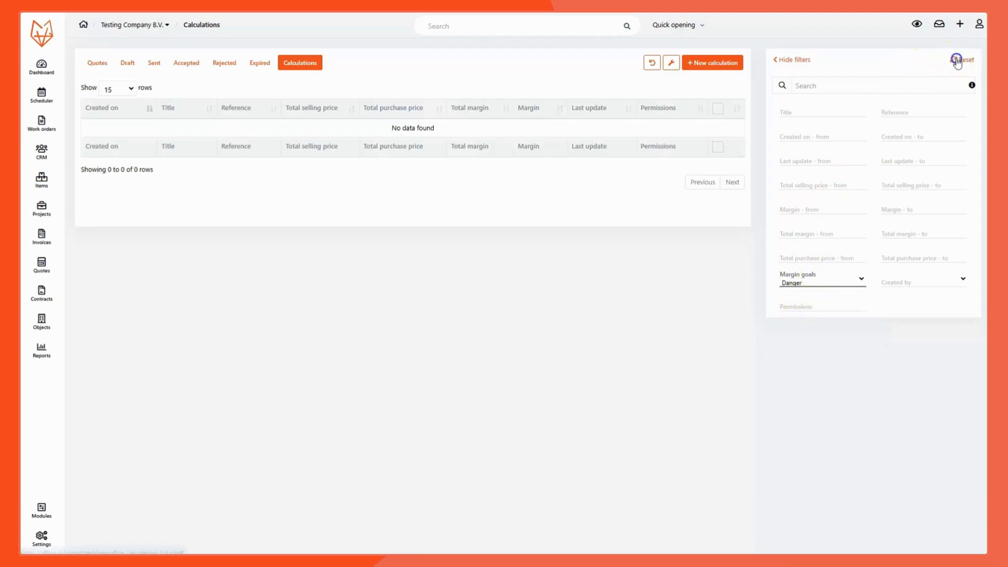
pyautogui.click(800, 62)
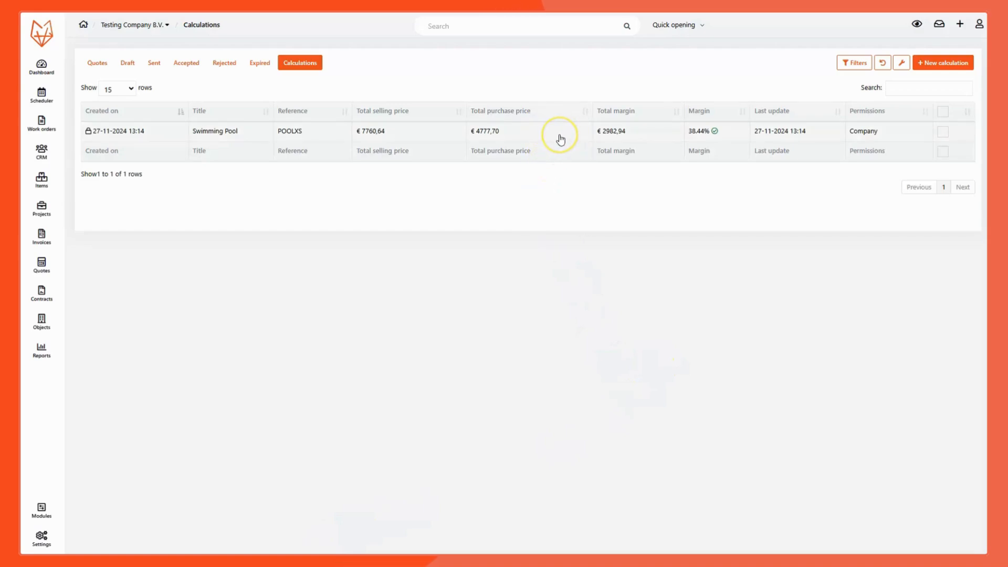
# Export the Swimming Pool calculation to a new quote with the Export & keep option.
pyautogui.click(560, 138)
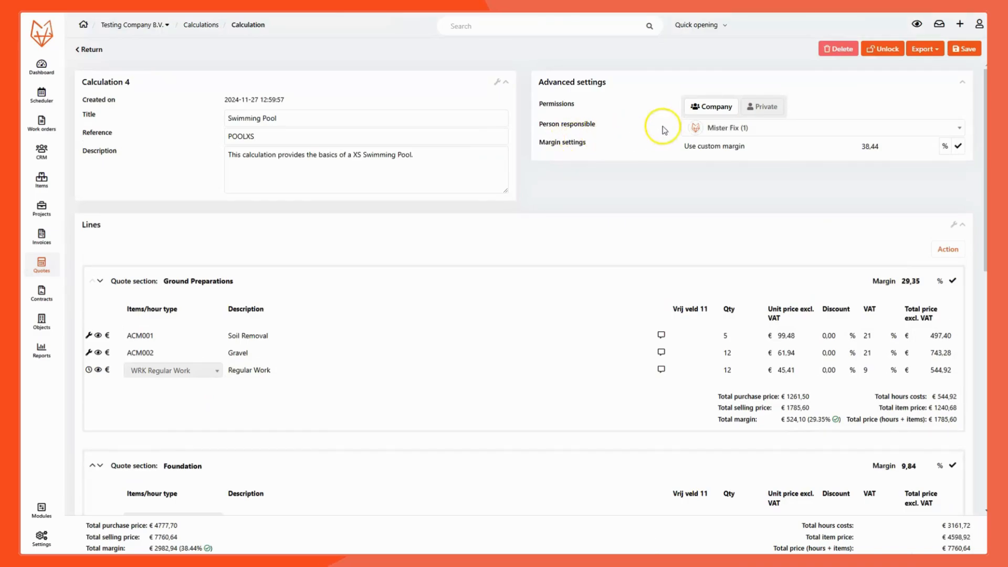
pyautogui.click(923, 54)
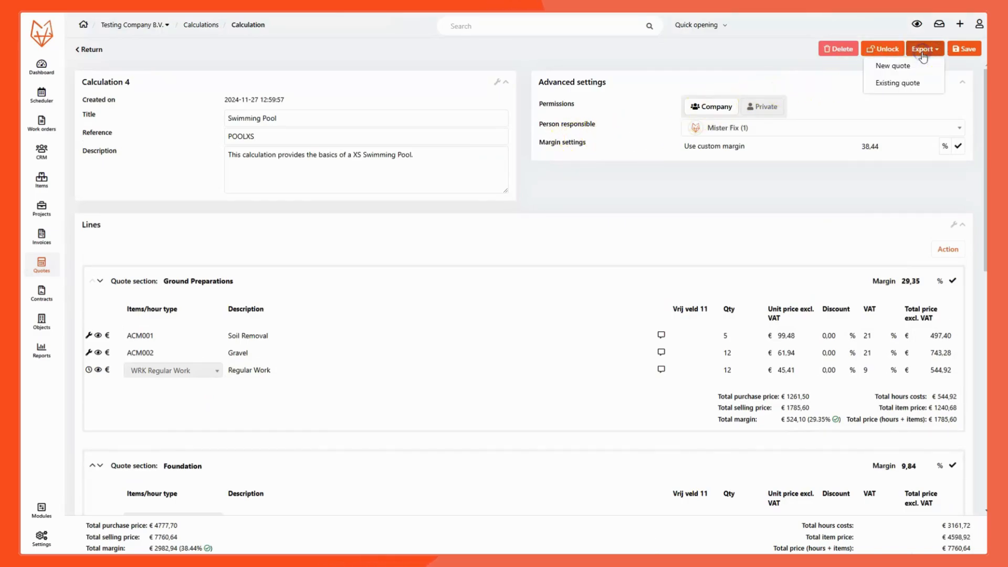
pyautogui.click(893, 70)
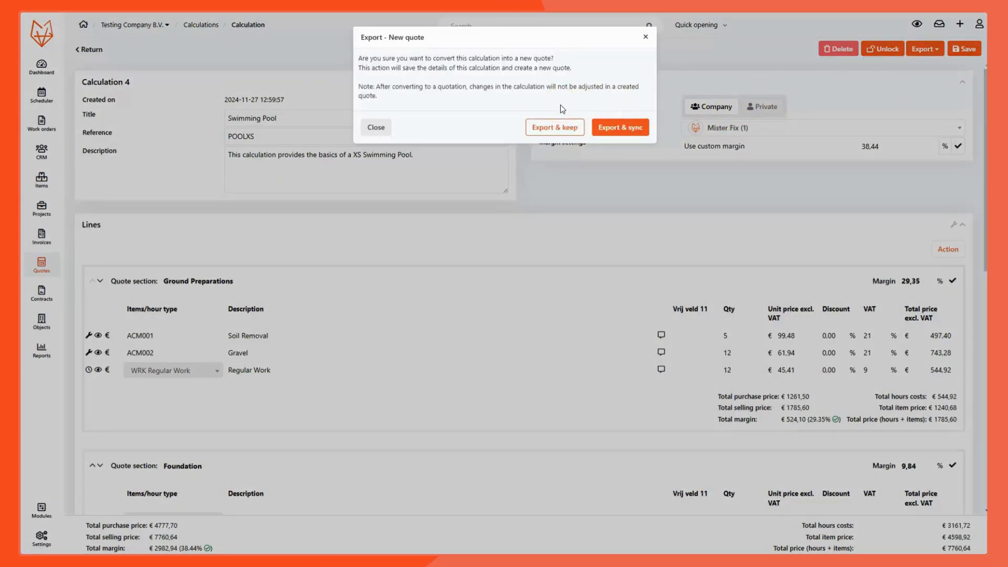
pyautogui.click(556, 127)
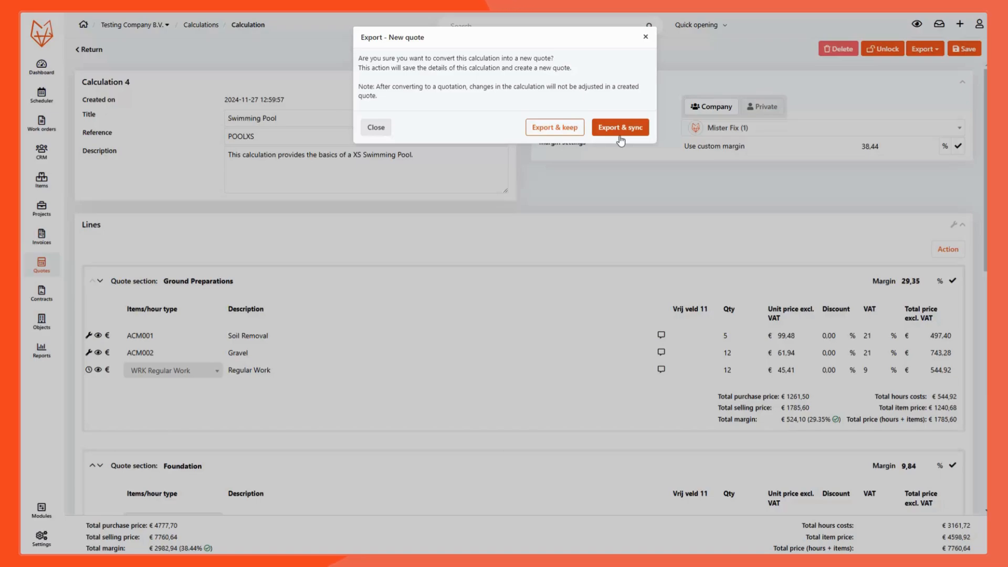
pyautogui.click(555, 132)
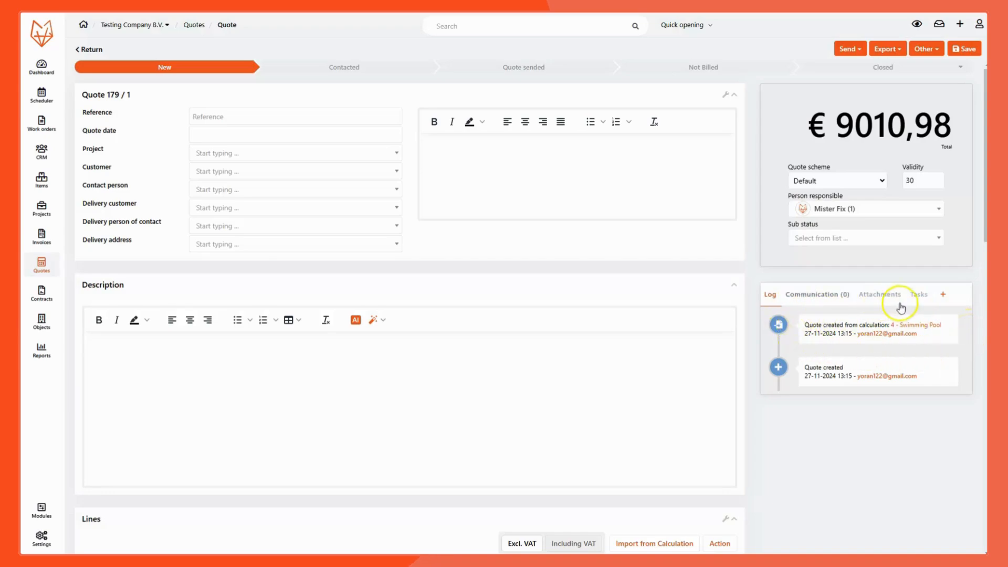
# Review the new quote's lines, assign Sample Customer as its customer and save it.
pyautogui.scroll(-4, 850, 338)
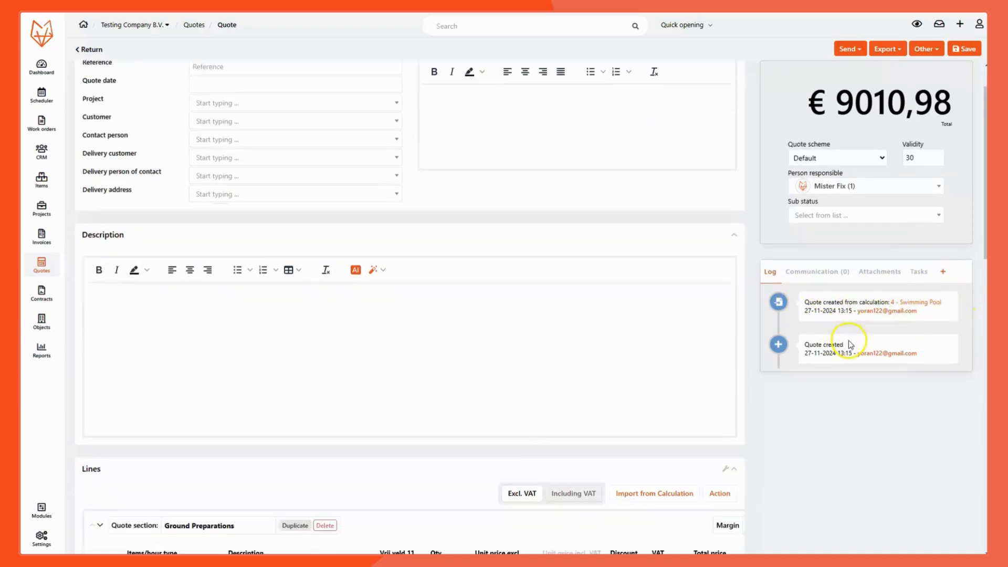
pyautogui.scroll(-3, 845, 346)
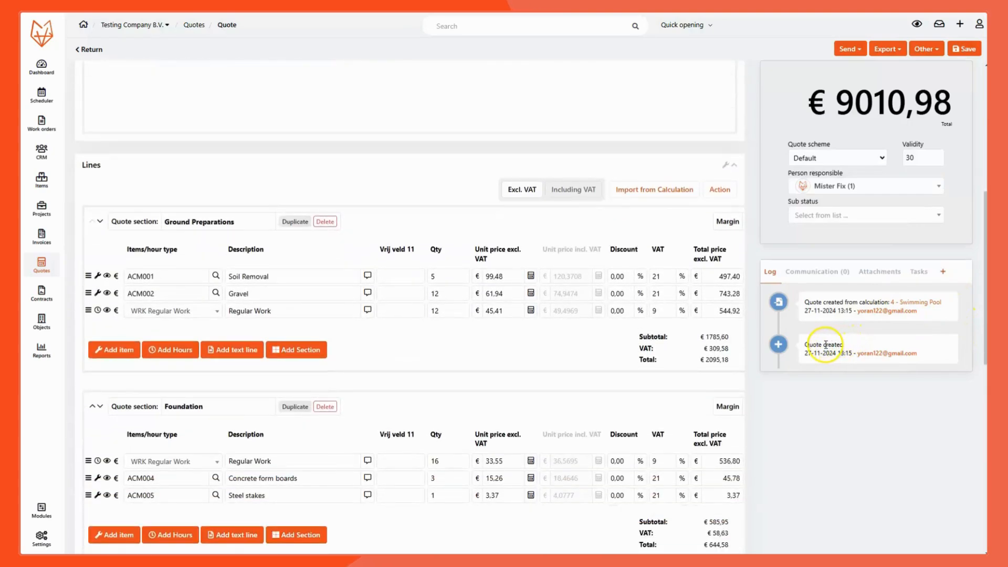
pyautogui.scroll(-7, 826, 345)
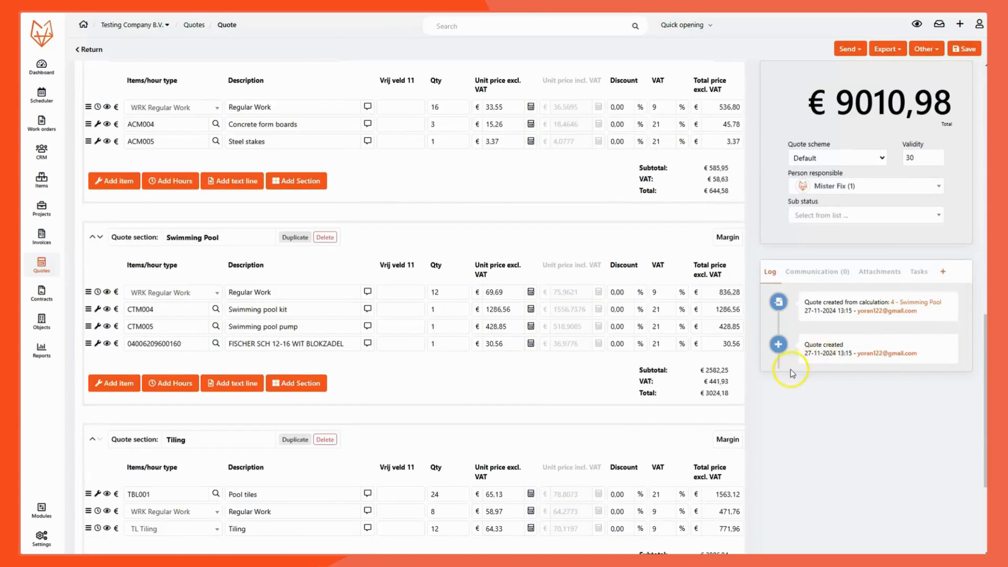
pyautogui.scroll(14, 794, 388)
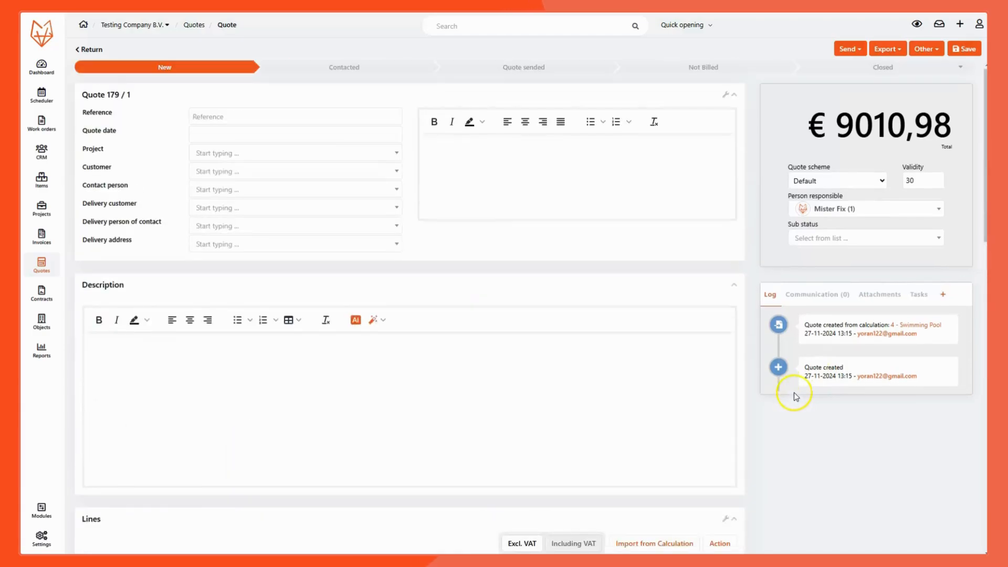
pyautogui.click(225, 172)
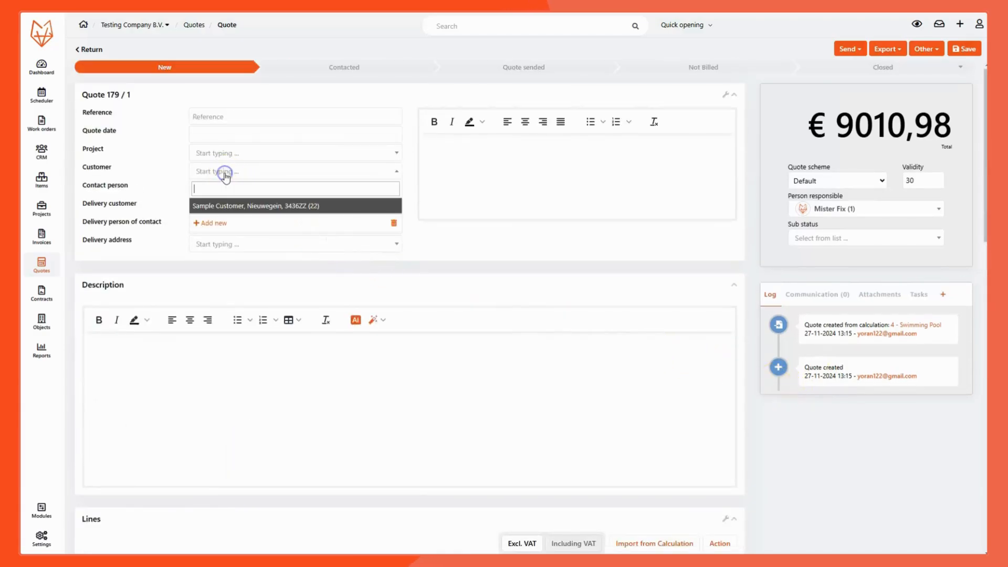
pyautogui.click(225, 206)
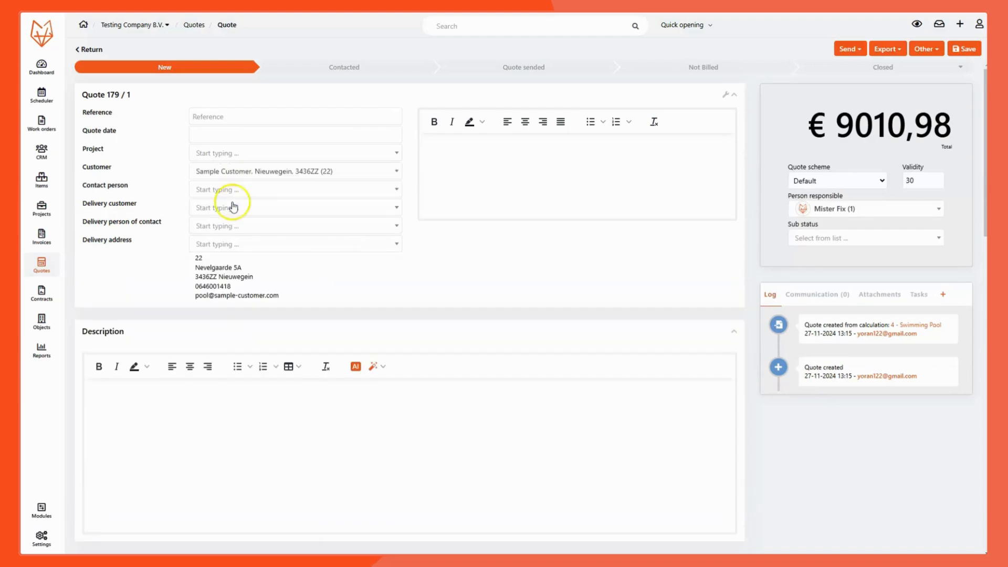
pyautogui.click(961, 50)
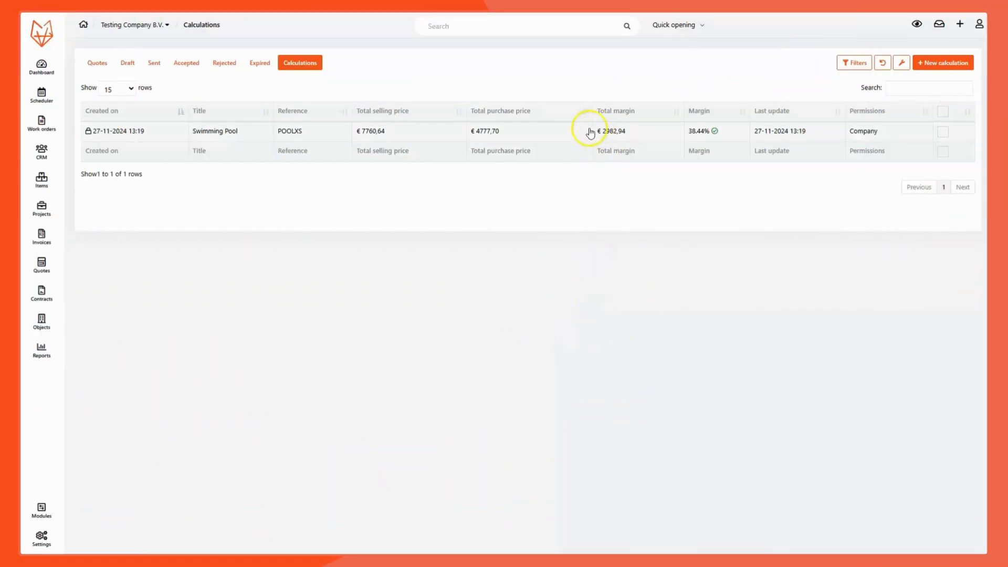
# Export the Swimming Pool calculation to existing concept quote 179 / 1 with Export & keep, and review the quote's lines.
pyautogui.click(520, 133)
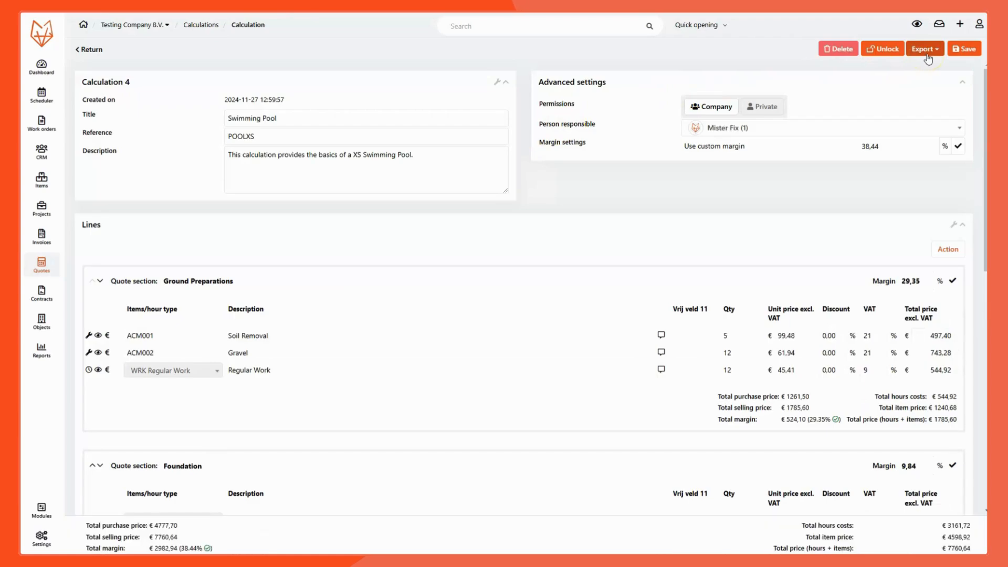
pyautogui.click(927, 53)
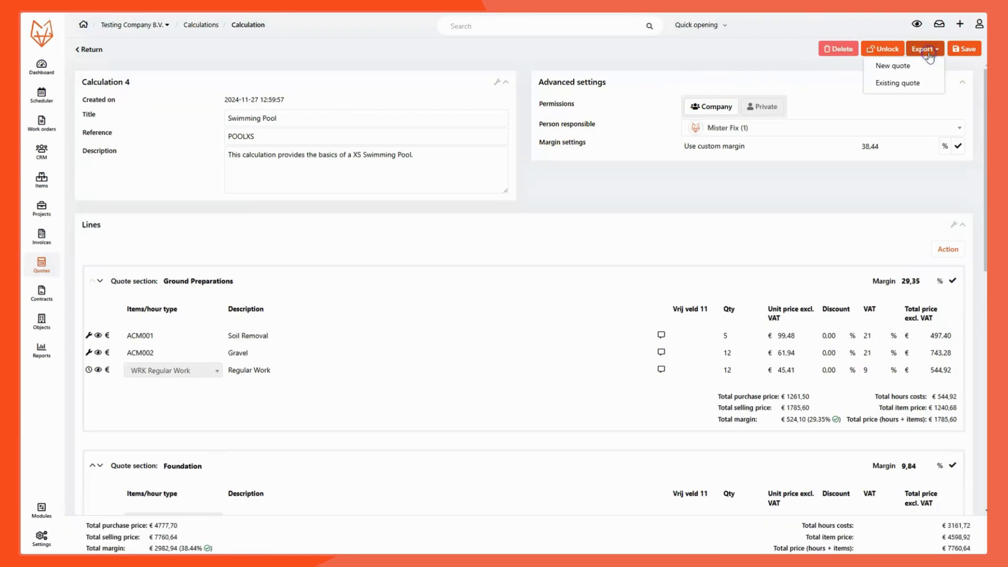
pyautogui.click(898, 89)
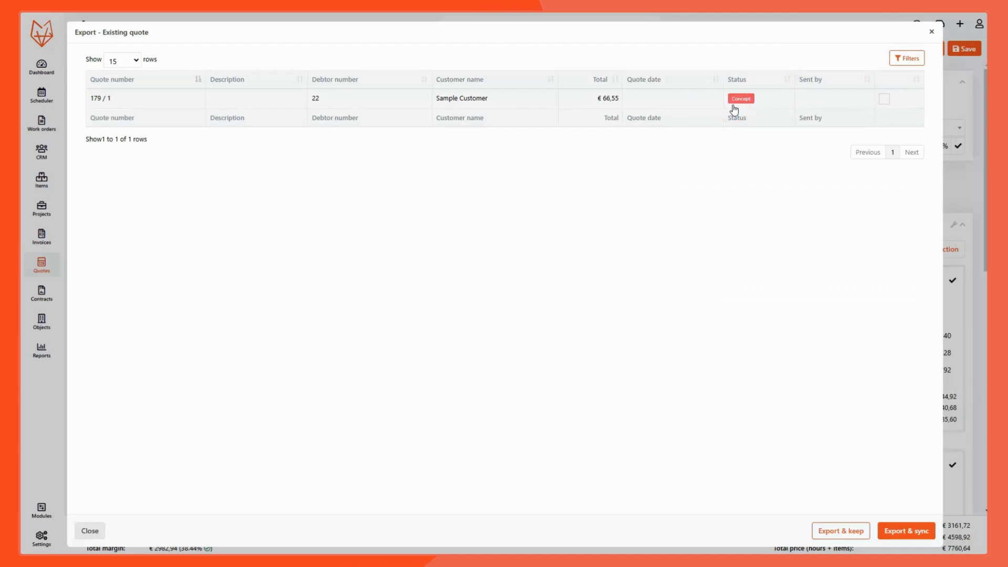
pyautogui.click(740, 104)
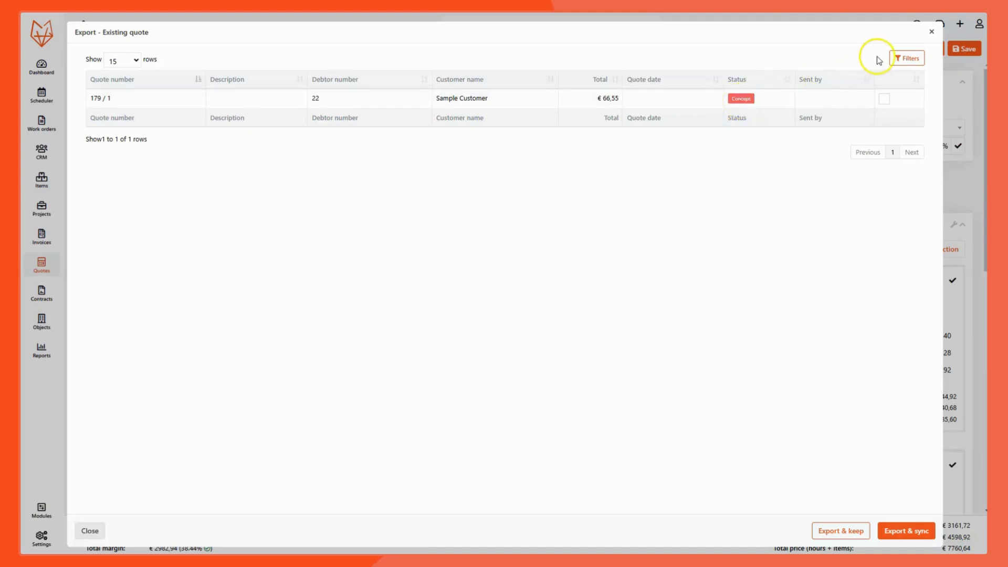
pyautogui.click(902, 57)
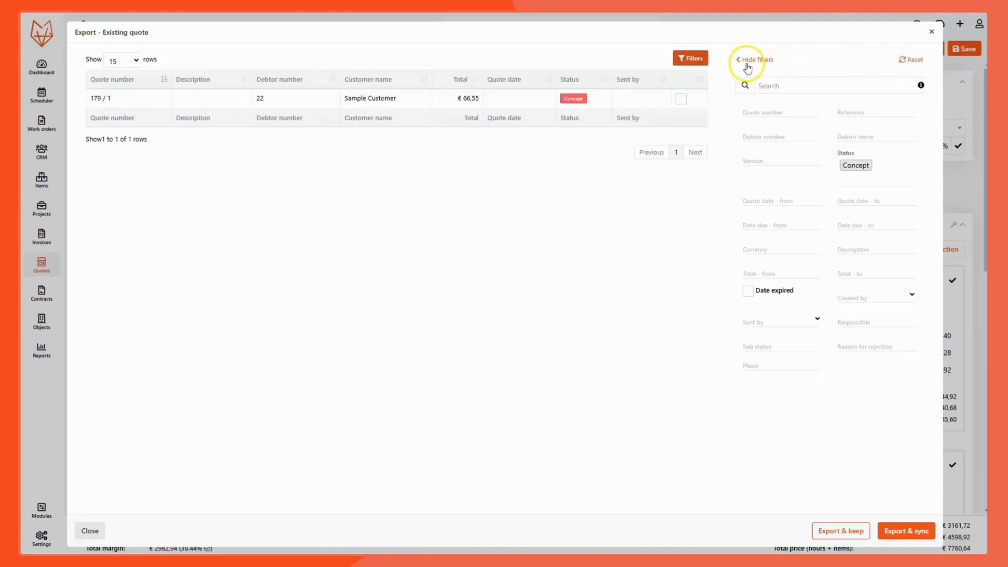
pyautogui.click(680, 99)
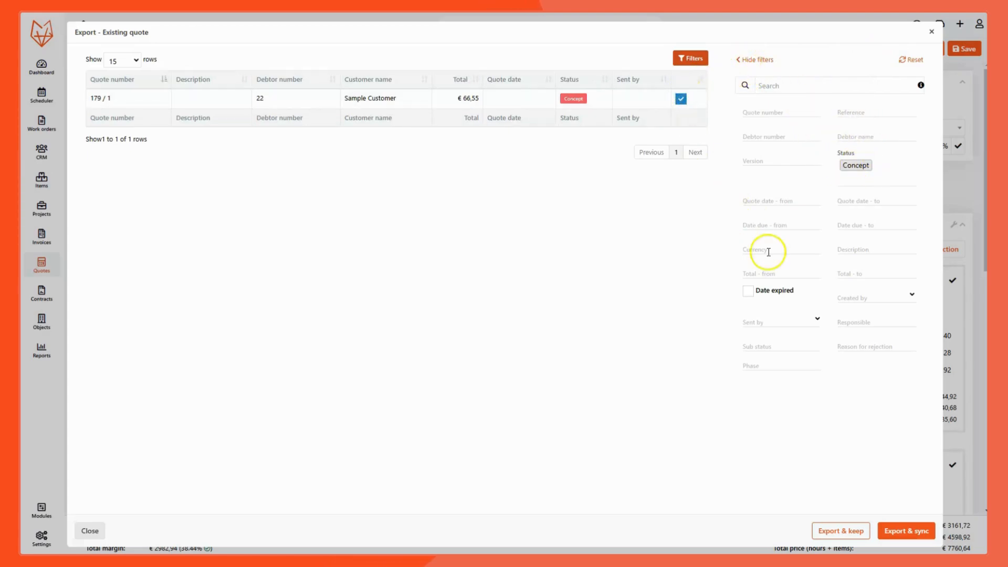
pyautogui.click(841, 532)
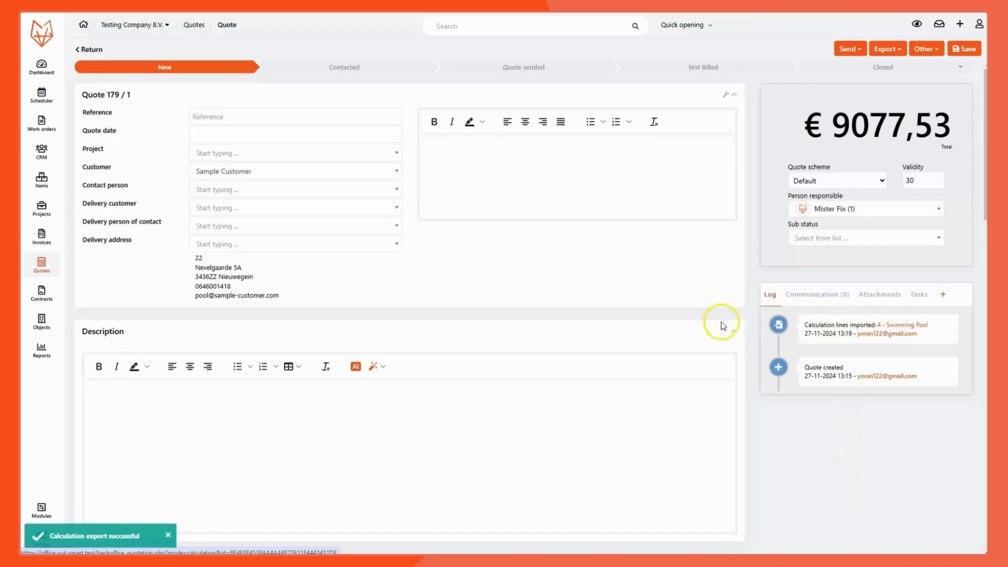
pyautogui.scroll(-1, 397, 323)
pyautogui.scroll(-6, 397, 324)
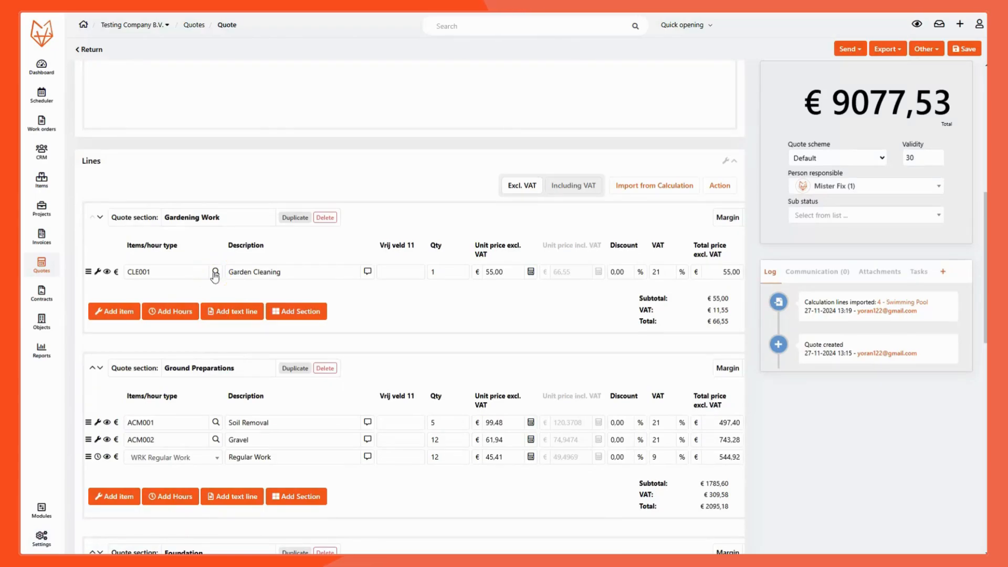
pyautogui.scroll(-1, 215, 277)
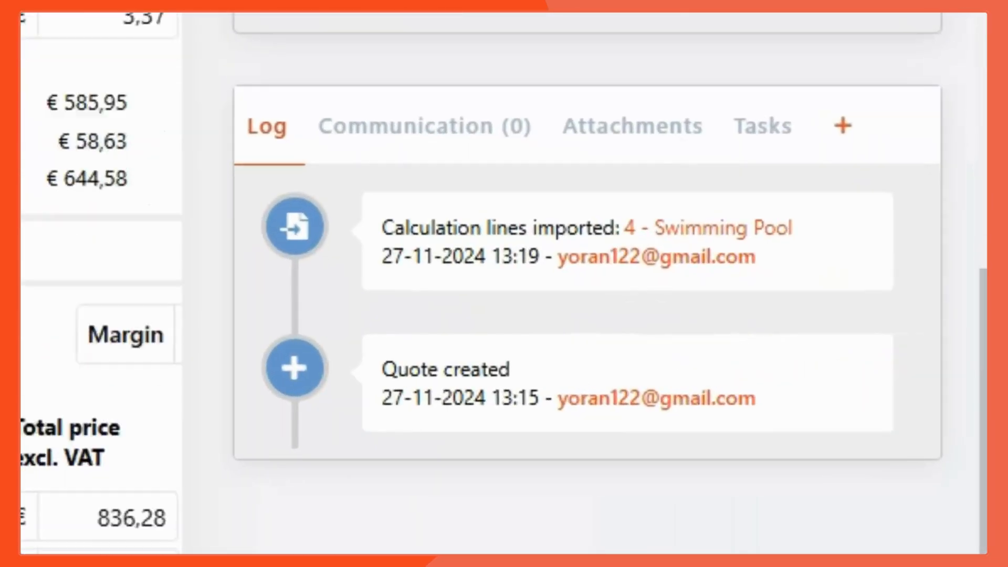
pyautogui.scroll(-6, 100, 283)
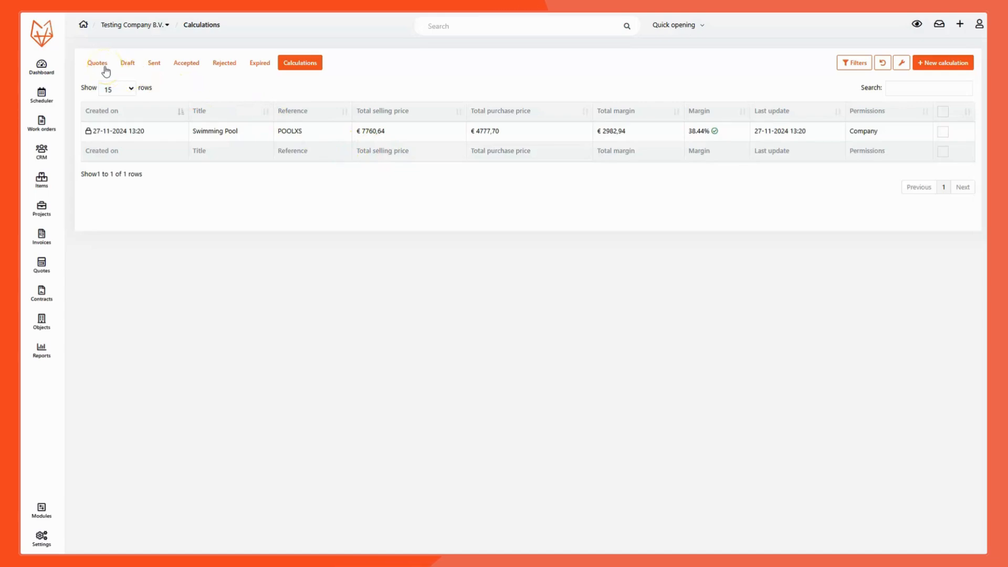
# Open quote 179 / 1 from the quotes overview and import the Swimming Pool calculation into its lines with Import & keep.
pyautogui.click(98, 64)
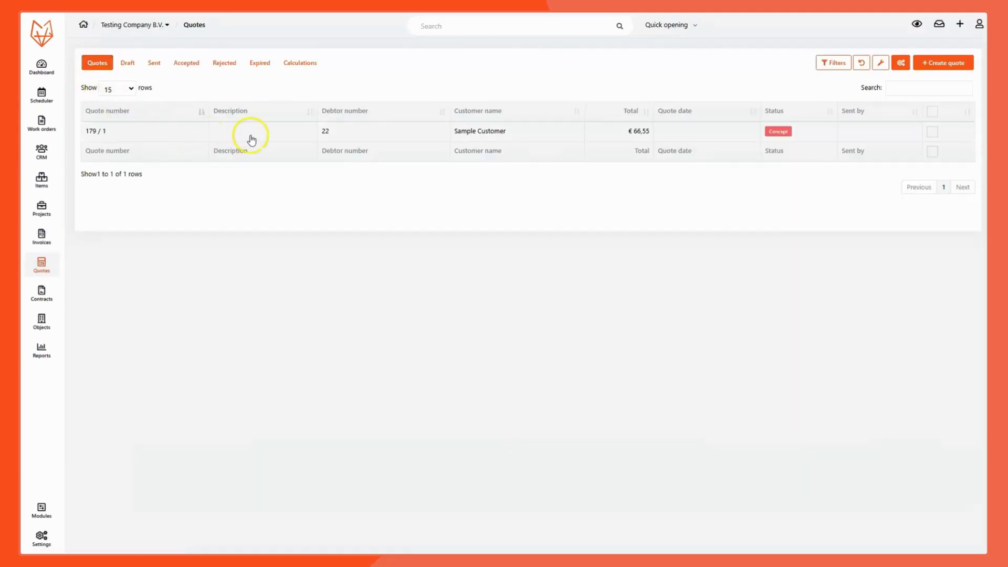
pyautogui.click(579, 139)
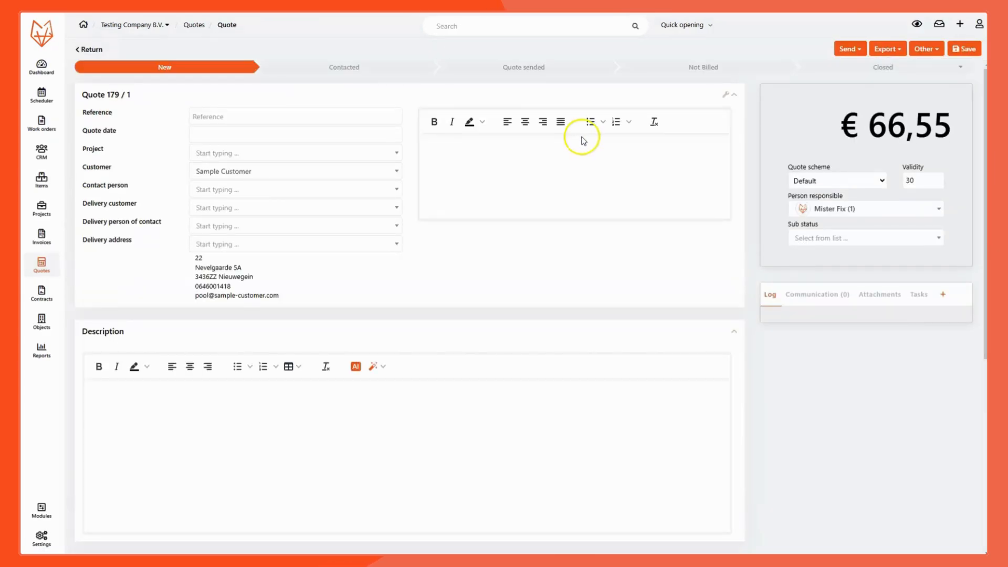
pyautogui.scroll(-5, 693, 202)
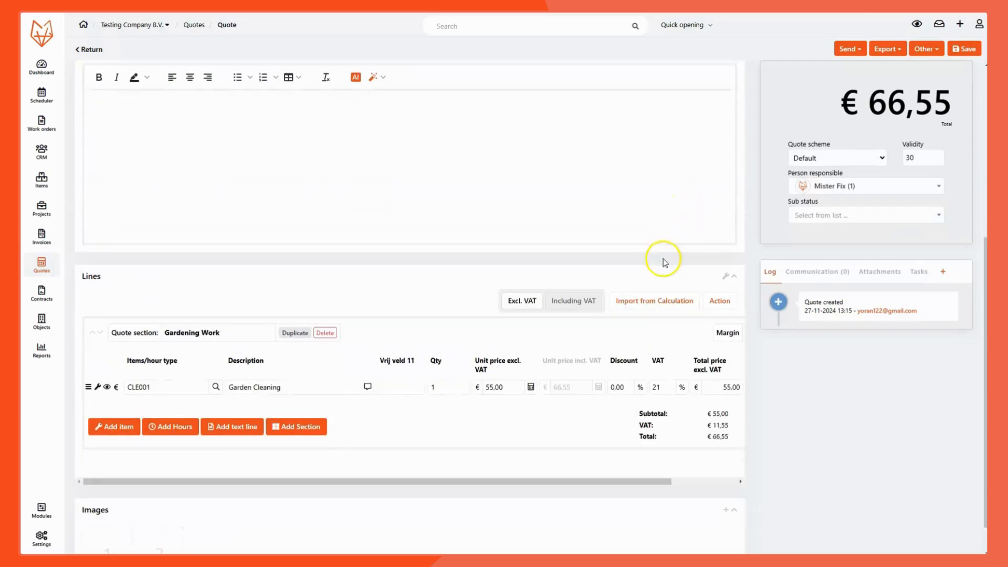
pyautogui.click(655, 294)
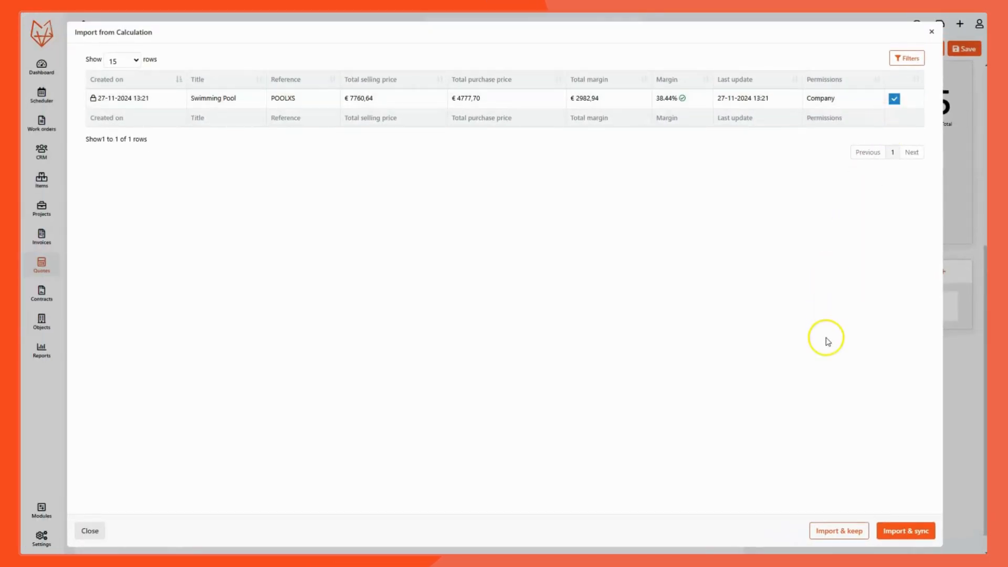
pyautogui.click(830, 530)
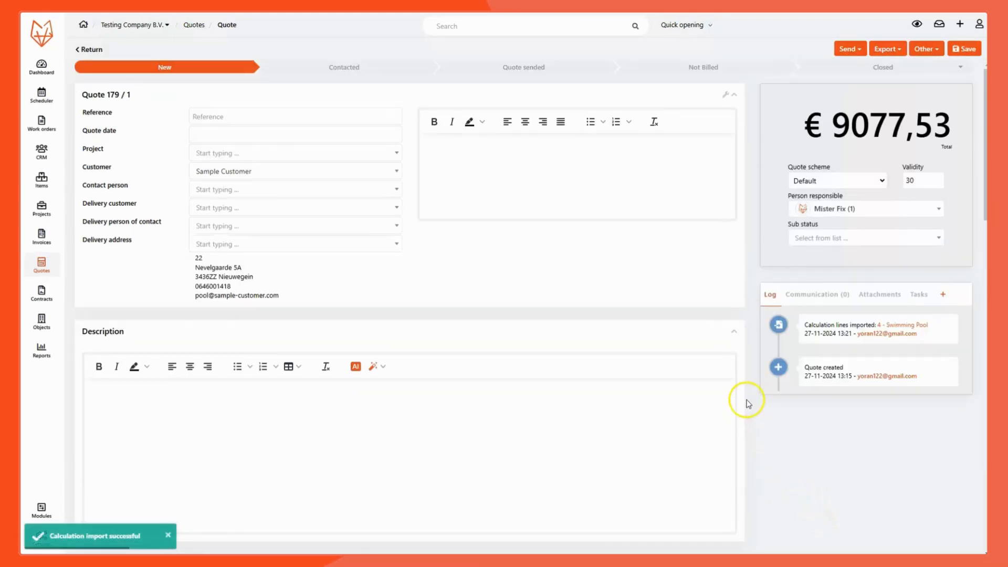
# Import the Swimming Pool calculation into the quote's lines a second time with Import & keep, and review the added sections.
pyautogui.scroll(-10, 747, 400)
pyautogui.scroll(-7, 747, 402)
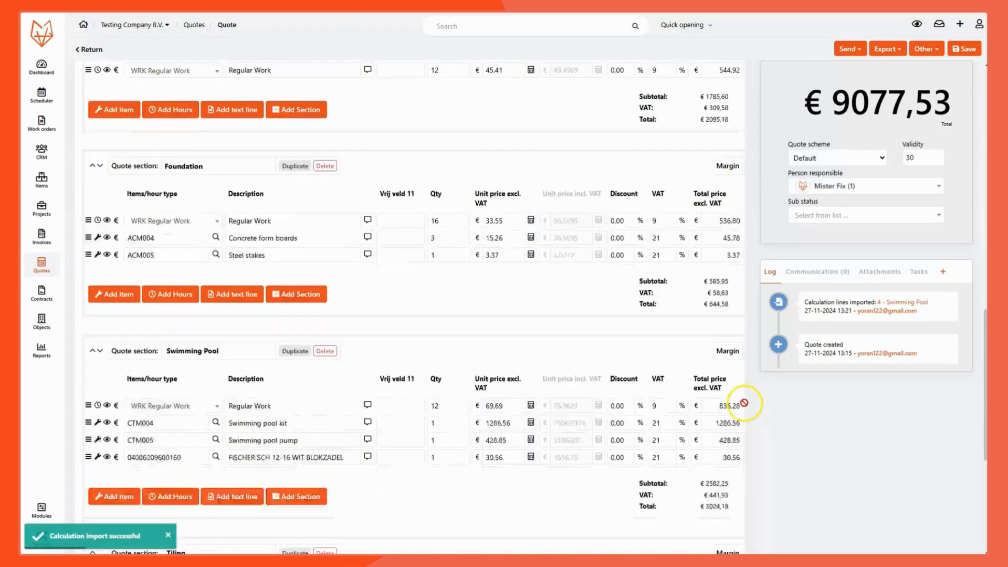
pyautogui.scroll(6, 744, 412)
pyautogui.scroll(8, 750, 407)
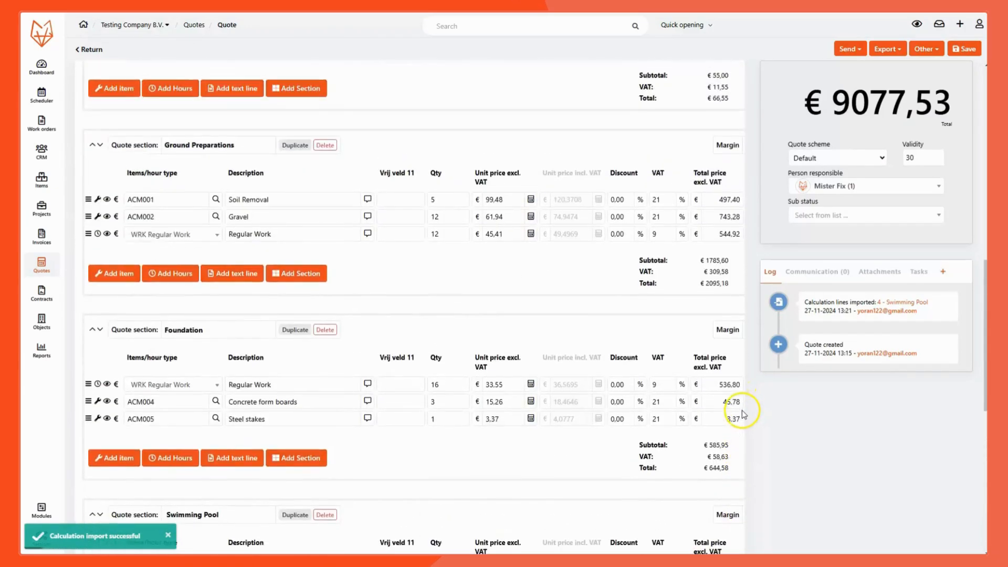
pyautogui.click(661, 269)
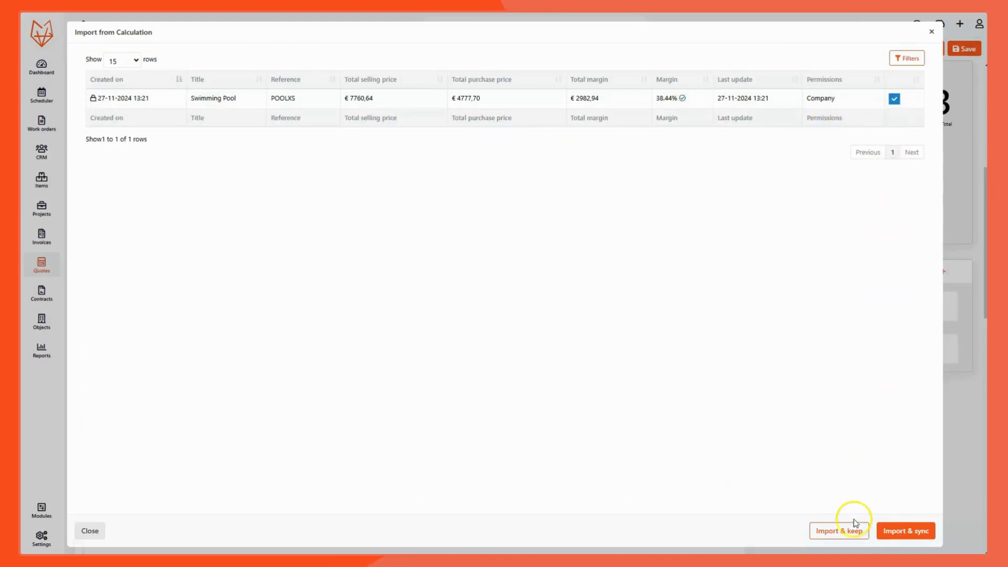
pyautogui.click(850, 532)
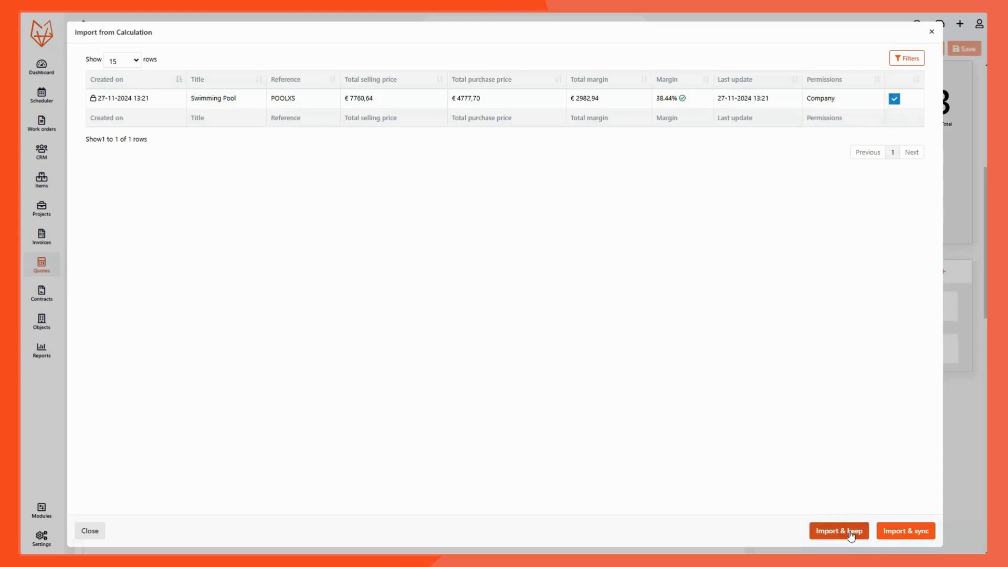
pyautogui.scroll(-7, 850, 527)
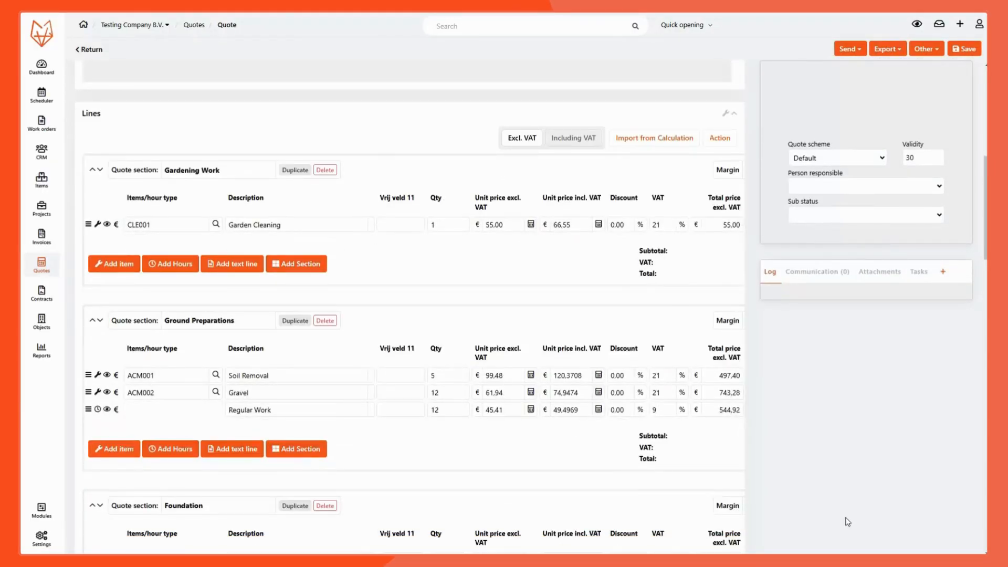
pyautogui.scroll(-15, 808, 457)
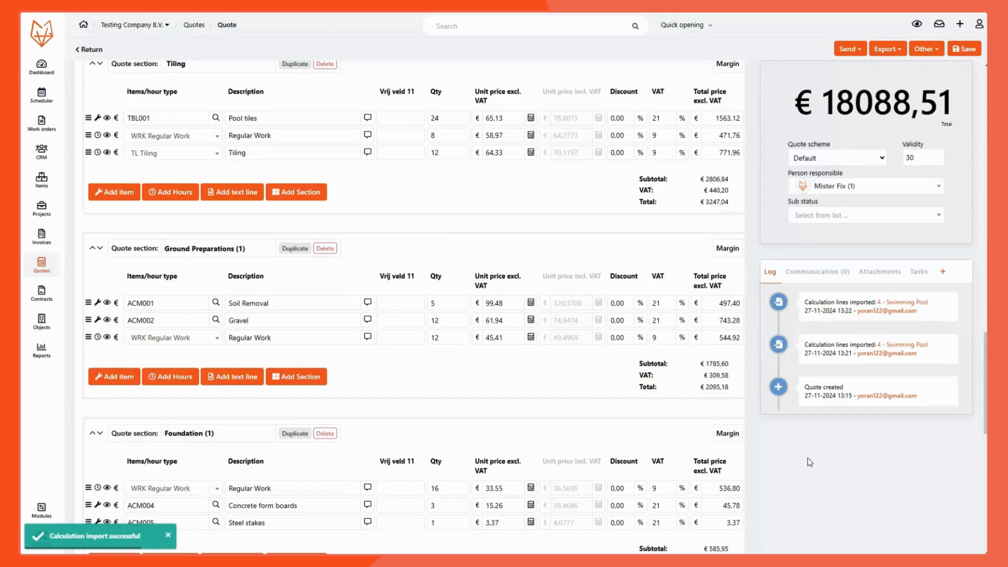
pyautogui.scroll(-8, 808, 458)
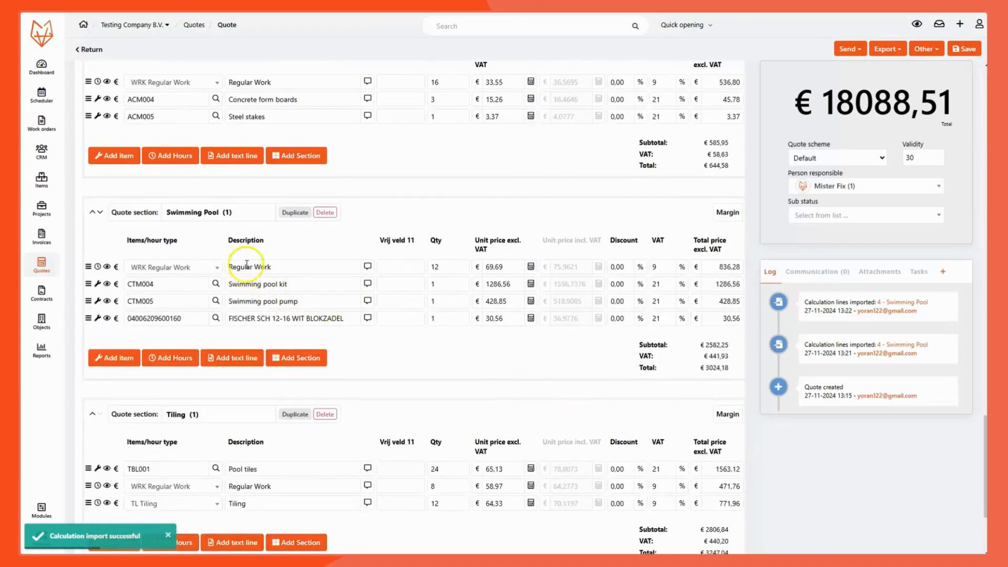